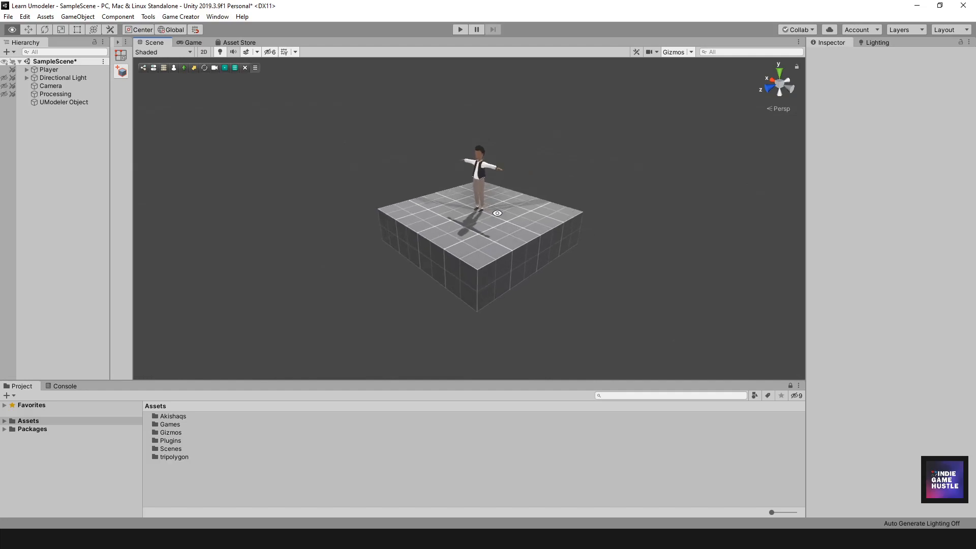
alt+scroll(497, 213, up, 2)
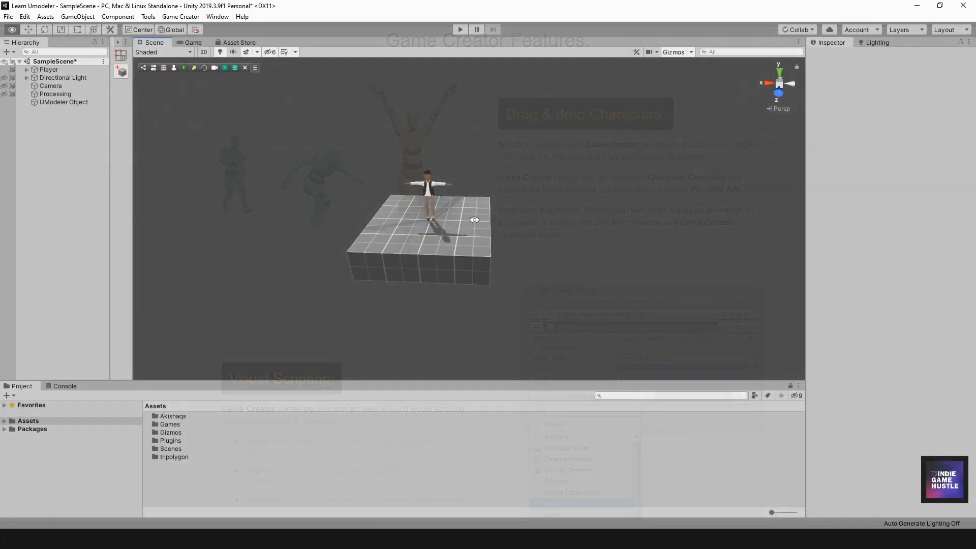
alt+drag(451, 212, 450, 250)
click(68, 103)
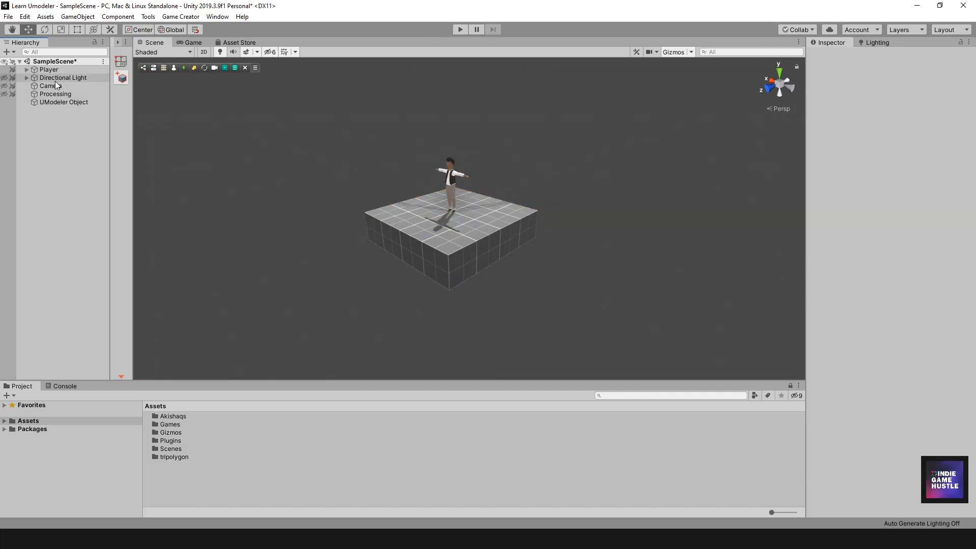
click(40, 79)
click(53, 133)
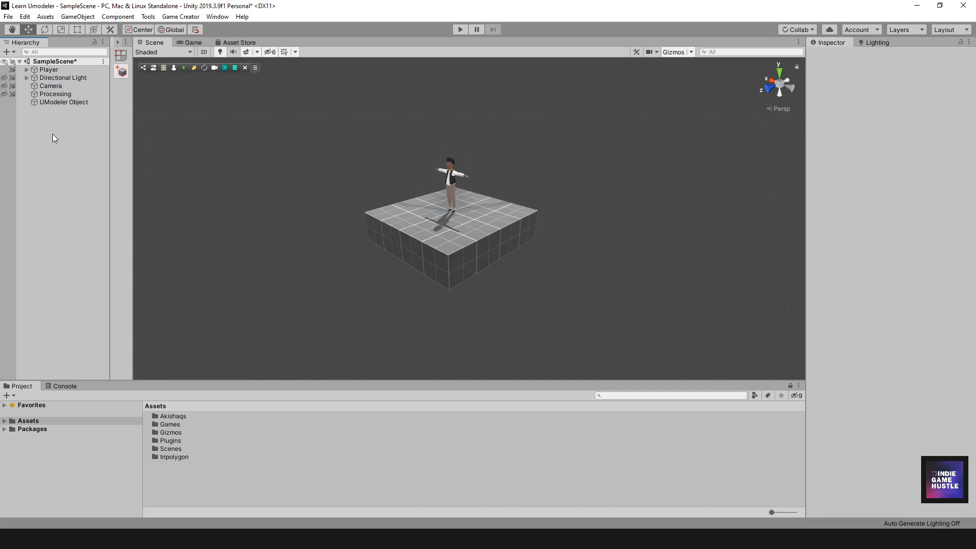
alt+drag(367, 217, 455, 248)
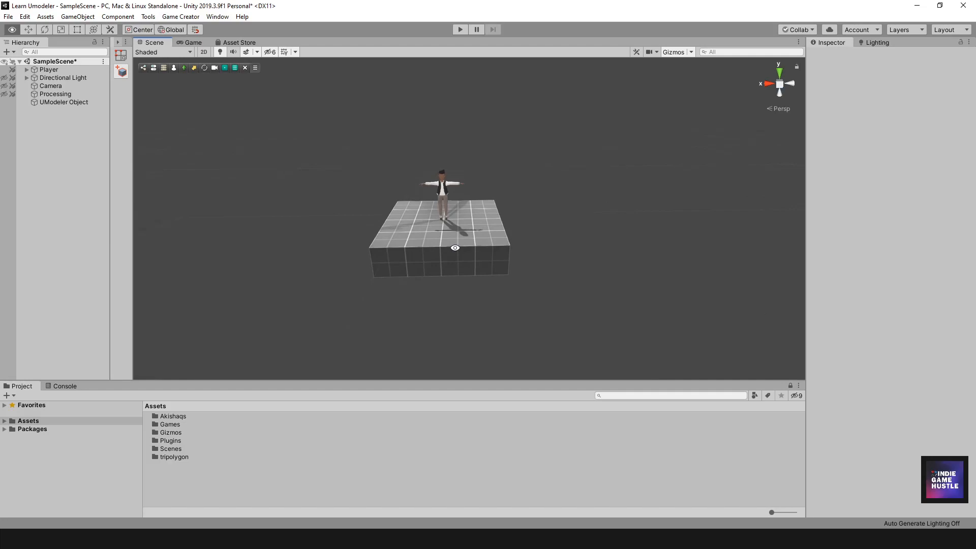
scroll(454, 245, up, 1)
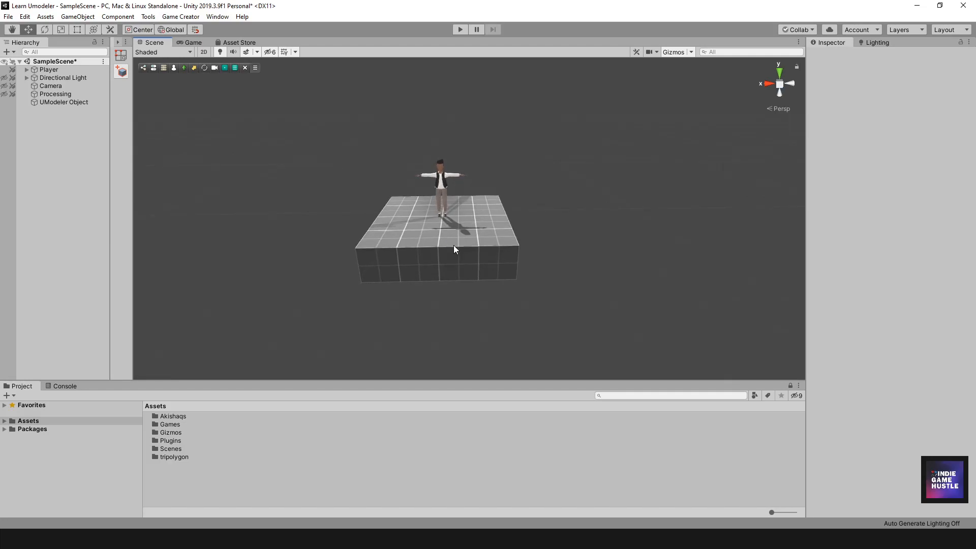
mouse_move(454, 246)
alt+mouse_down()
mouse_move(357, 237)
mouse_move(396, 248)
mouse_move(450, 238)
mouse_move(452, 247)
alt+mouse_up()
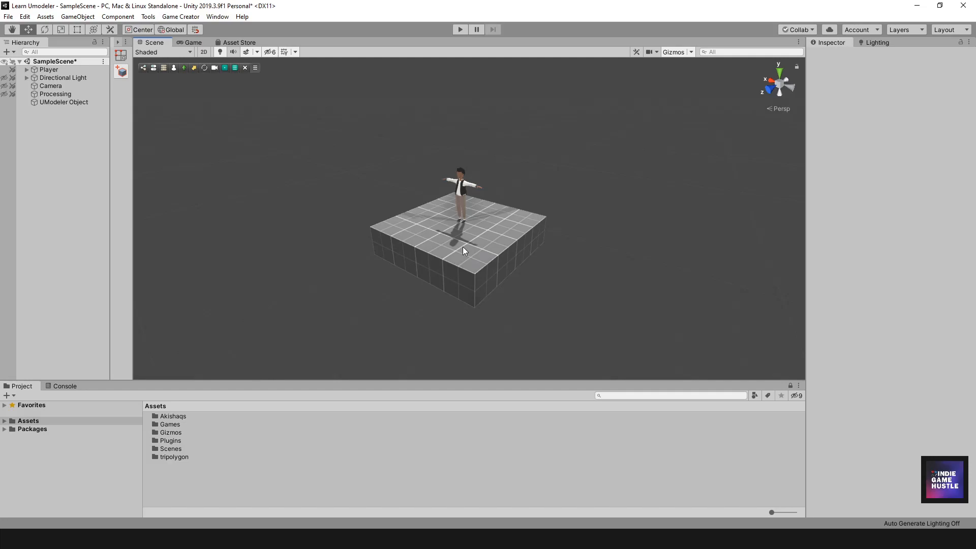
scroll(462, 249, down, 4)
middle_drag(488, 228, 410, 265)
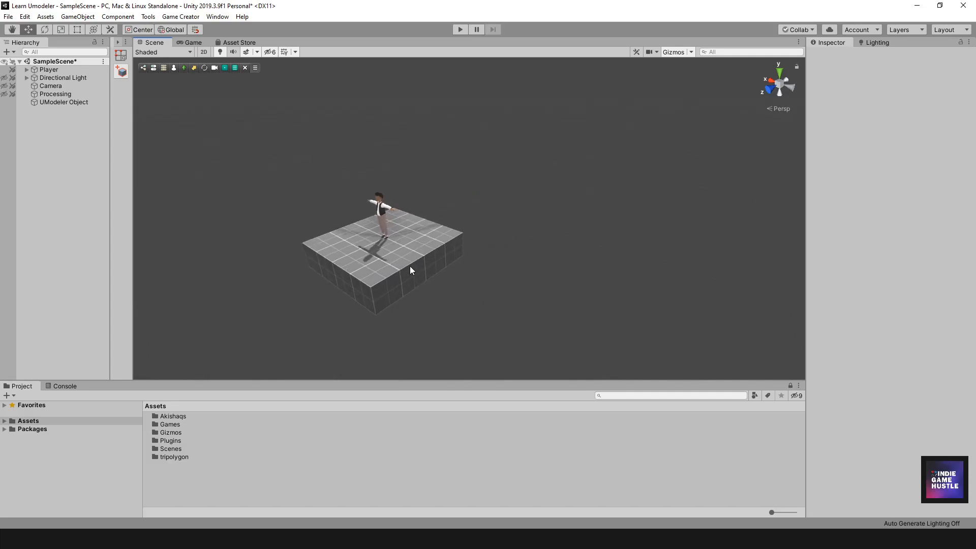
Duplicate the platform under the character and place the copy directly behind it at Z -2
click(407, 270)
mouse_move(407, 270)
alt+mouse_down()
mouse_move(445, 270)
mouse_move(398, 263)
mouse_move(383, 276)
mouse_move(406, 268)
alt+mouse_up()
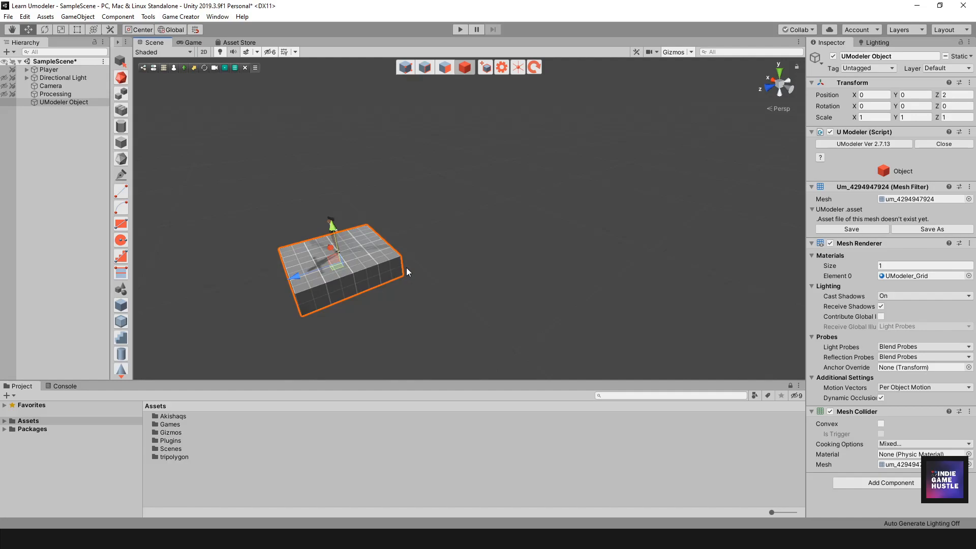
middle_drag(408, 248, 363, 270)
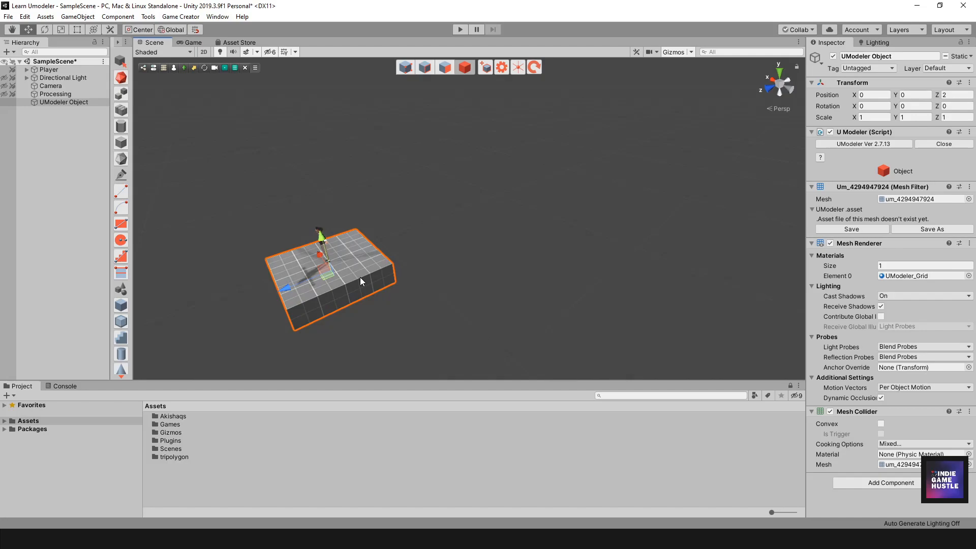
key(ctrl+d)
drag(285, 286, 421, 273)
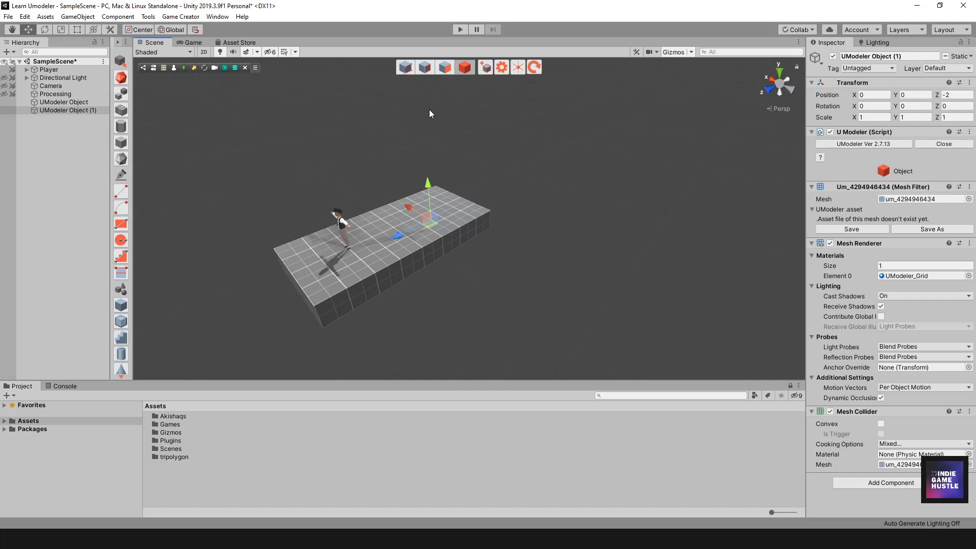
Pull out the side faces of the duplicated platform to enlarge it into a wide floor
click(442, 69)
click(442, 232)
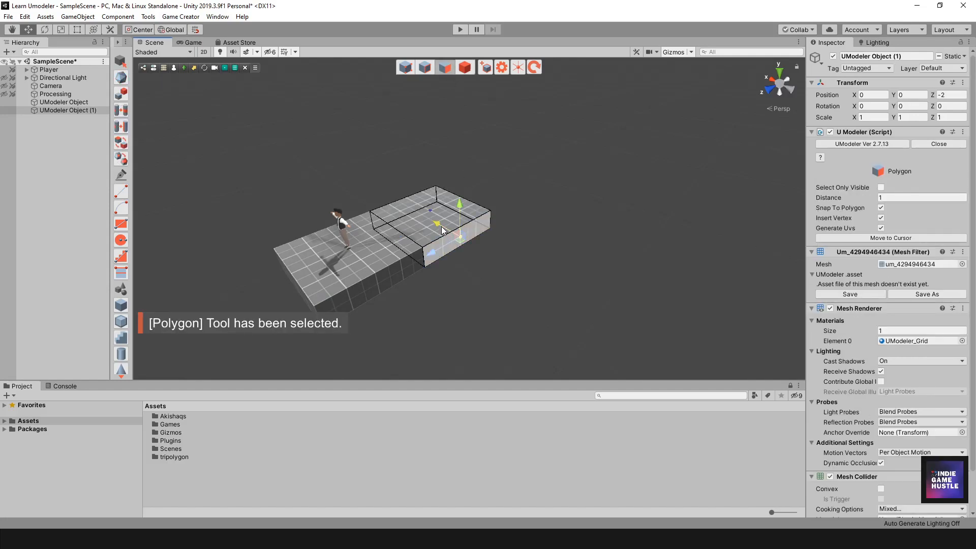
drag(442, 231, 516, 275)
alt+drag(335, 259, 402, 275)
alt+middle_drag(401, 275, 483, 209)
alt+drag(483, 209, 507, 222)
alt+drag(438, 223, 405, 199)
click(474, 173)
scroll(474, 175, down, 3)
alt+drag(497, 203, 494, 88)
click(465, 66)
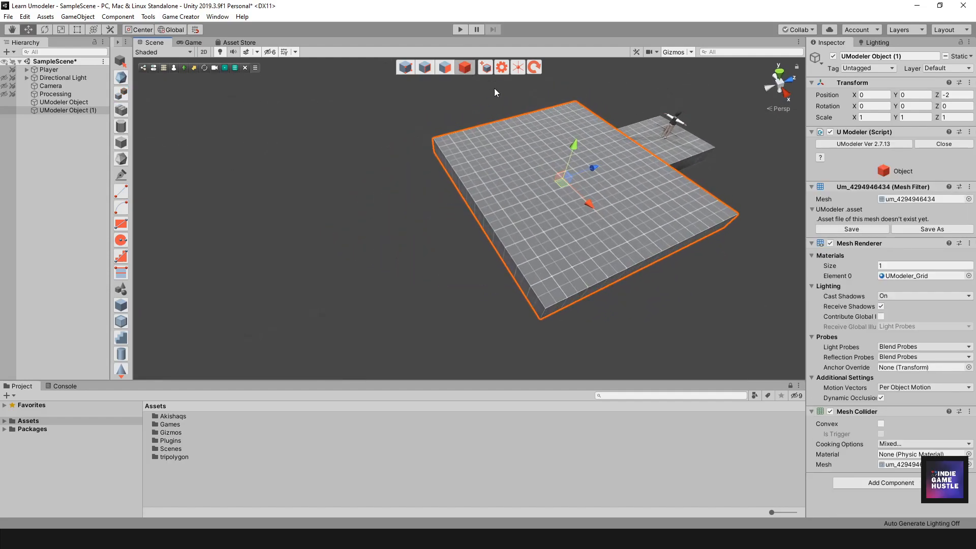
click(417, 198)
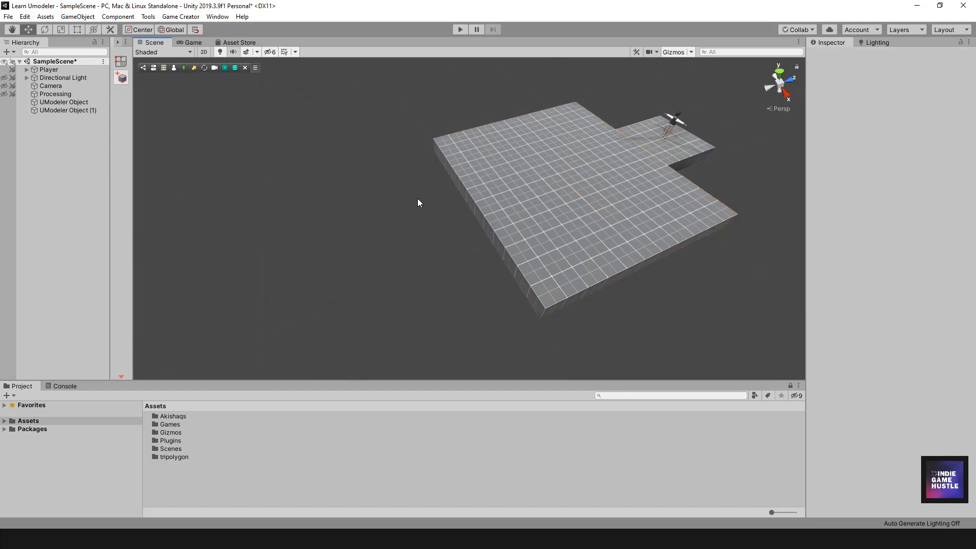
Create a new UModeler box as a corridor of about 4 by 10 units extending from the far edge of the large floor
key(alt+grave)
drag(273, 254, 471, 106)
click(493, 228)
click(466, 68)
alt+drag(503, 204, 470, 178)
Duplicate the large floor and move the copy to the far end of the corridor
click(508, 196)
key(f)
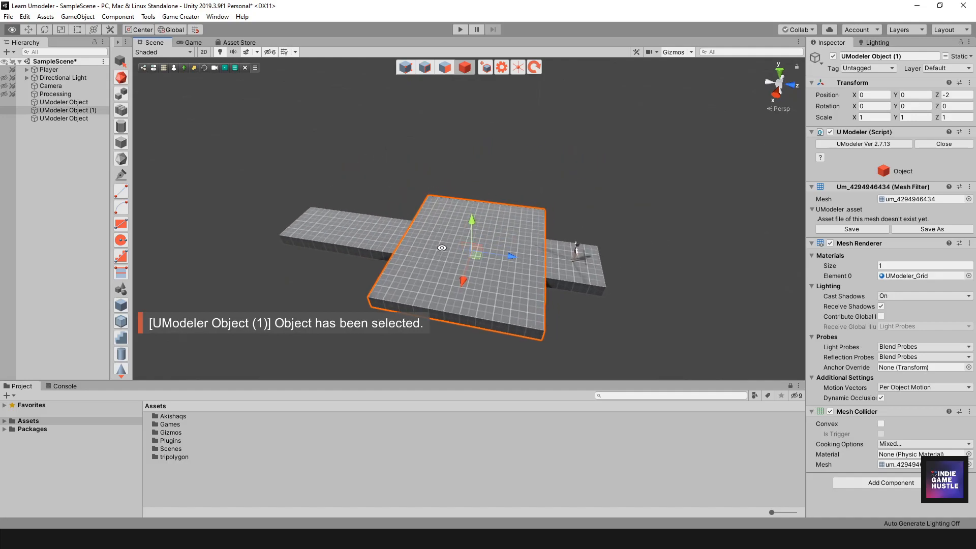
key(ctrl+d)
drag(511, 258, 254, 206)
alt+drag(334, 236, 347, 202)
Duplicate the corridor piece, shift the copy sideways along X and rotate it 90 degrees around Y
click(346, 201)
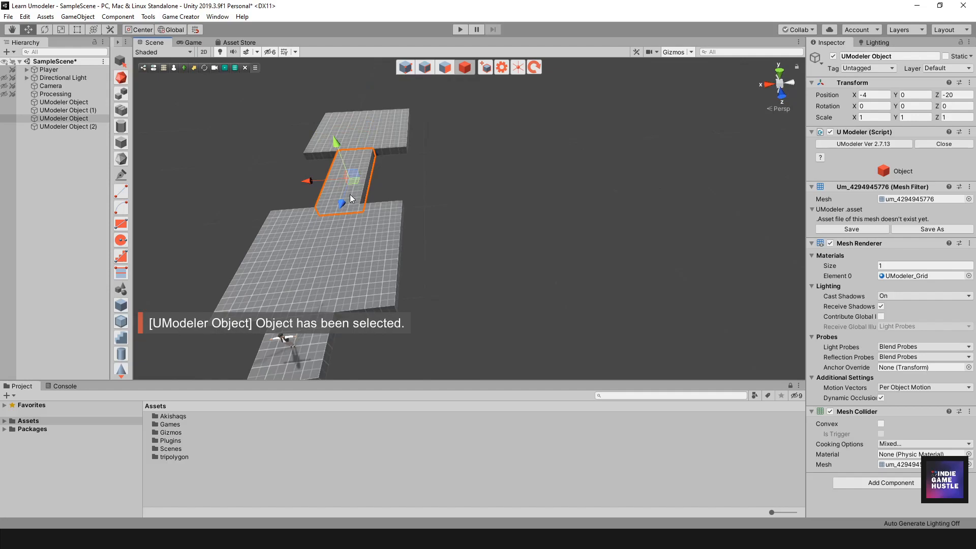
drag(352, 186, 463, 228)
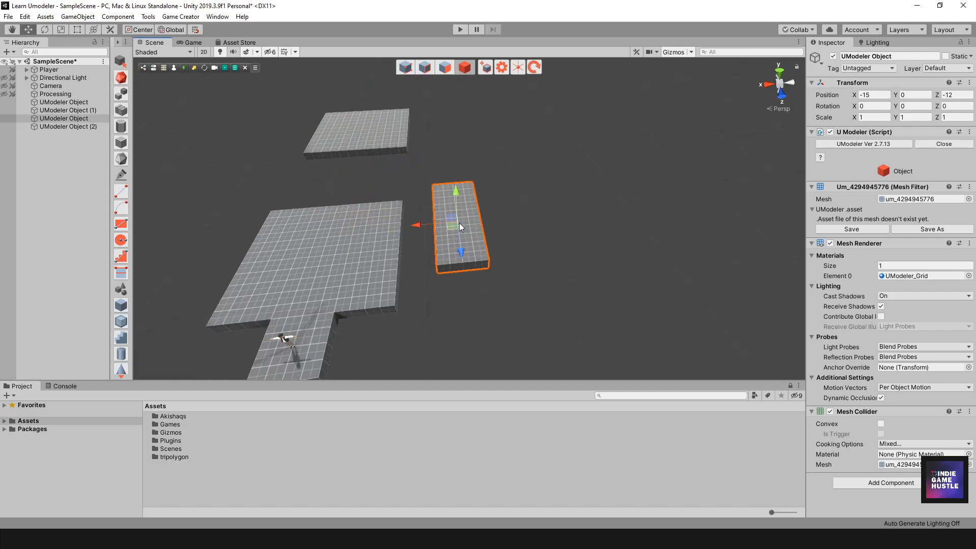
key(ctrl+z)
key(ctrl+d)
drag(309, 181, 355, 199)
key(e)
drag(420, 195, 279, 184)
key(w)
Move the rotated copy away from the corridor to X -18, Z -13 as a detached platform
scroll(408, 171, up, 2)
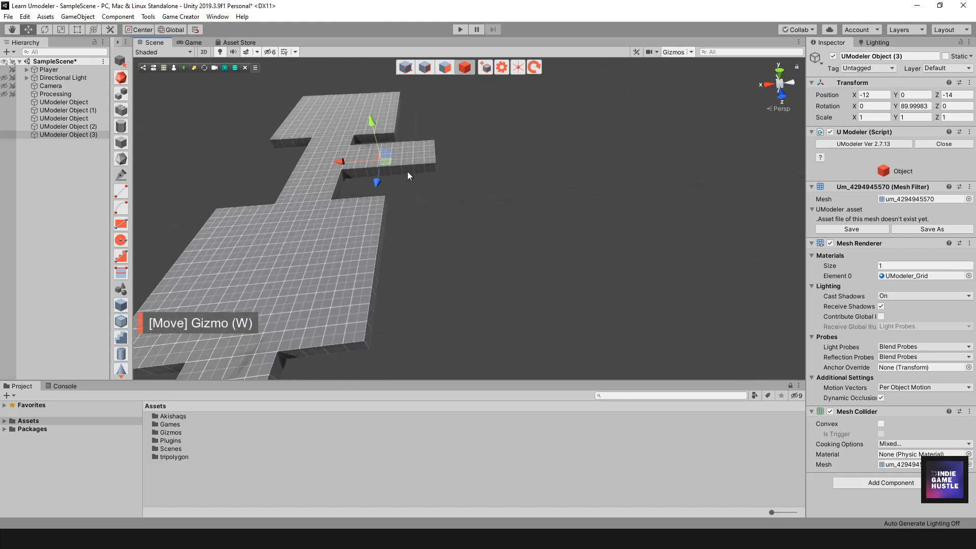
drag(340, 160, 391, 166)
scroll(391, 166, up, 3)
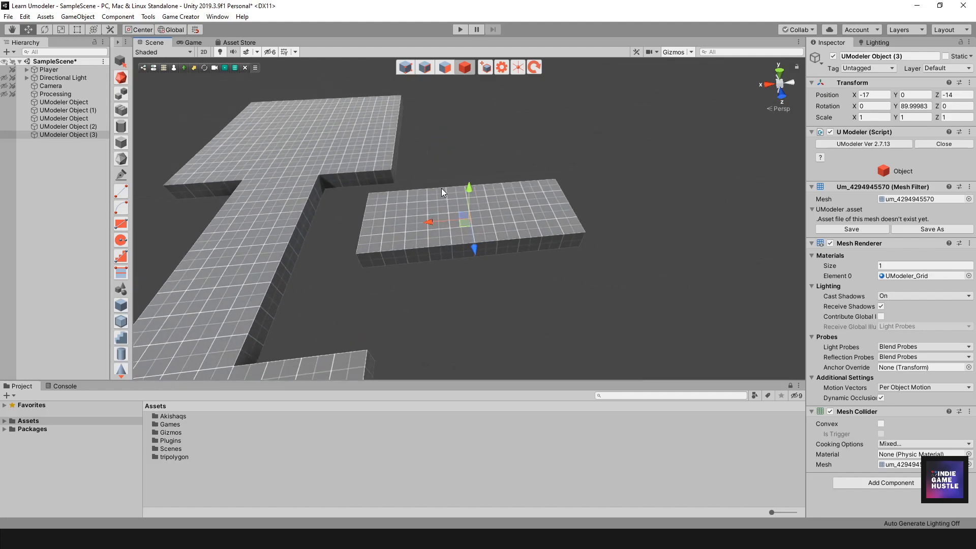
alt+drag(441, 188, 334, 216)
drag(438, 237, 404, 226)
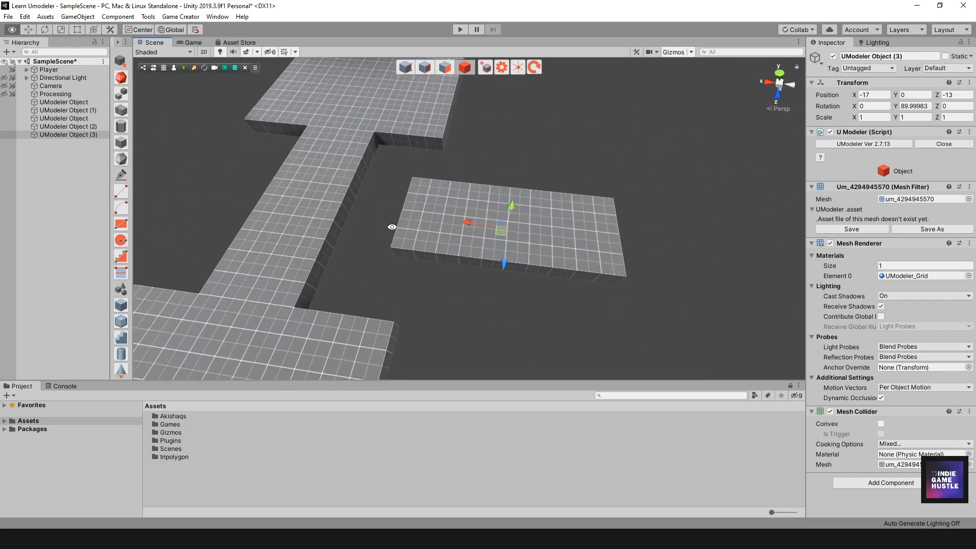
drag(475, 224, 363, 211)
scroll(344, 183, up, 3)
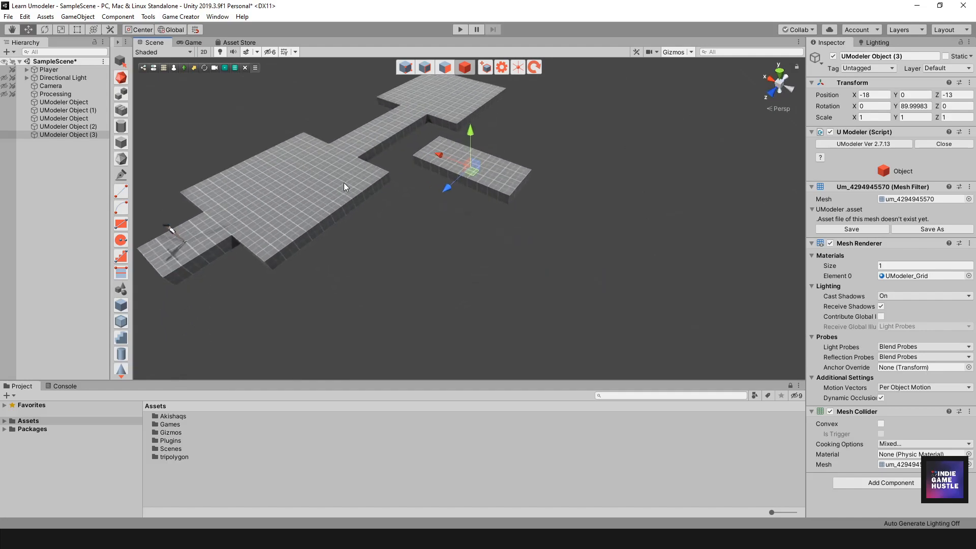
Create a new UModeler box 3 wide, 8 deep and 1 high, running from the detached platform's near edge
scroll(341, 188, up, 1)
key(shift+d)
key(shift+b)
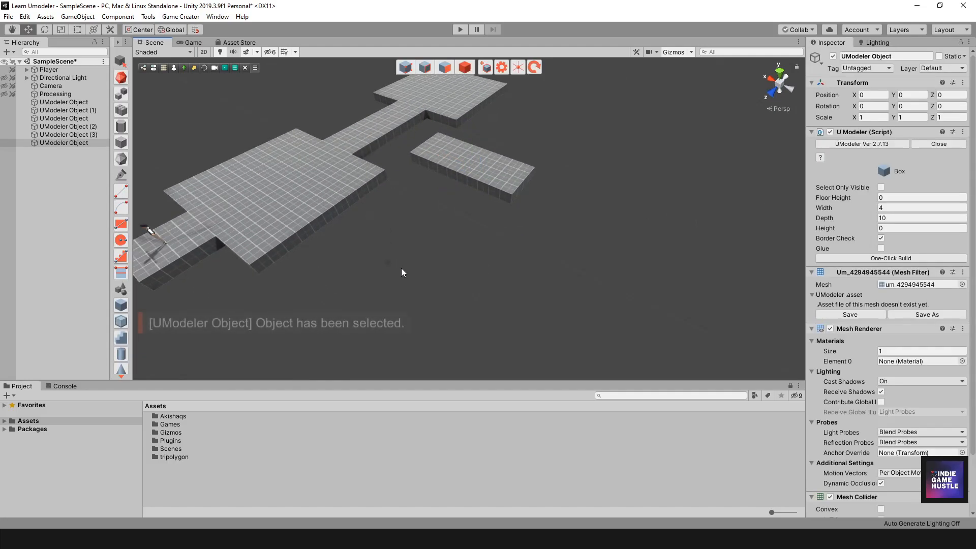
drag(440, 261, 505, 200)
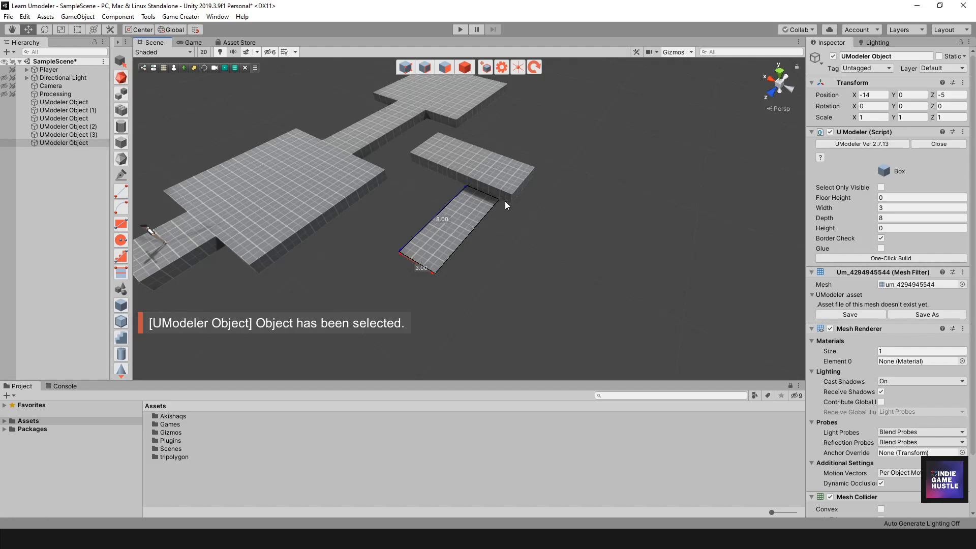
click(502, 187)
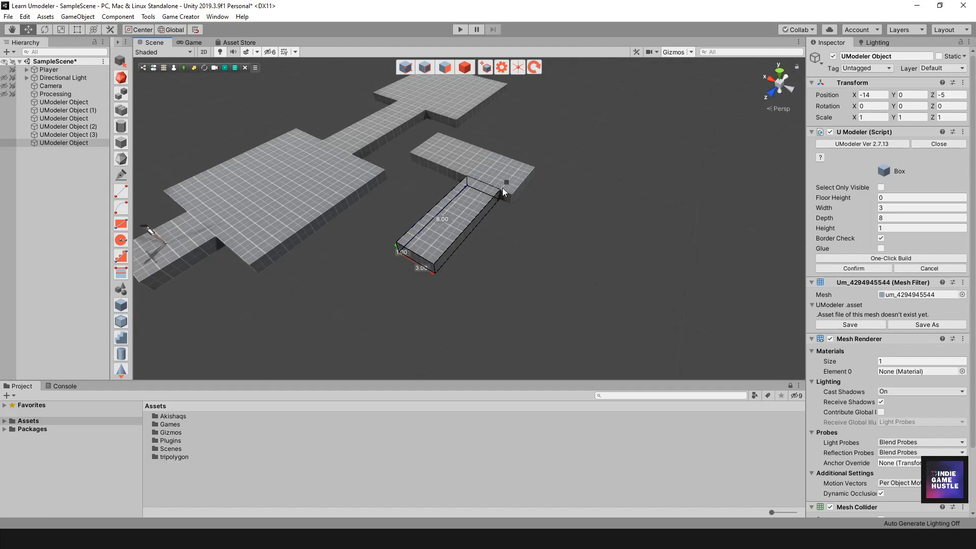
click(463, 67)
alt+drag(474, 101, 412, 266)
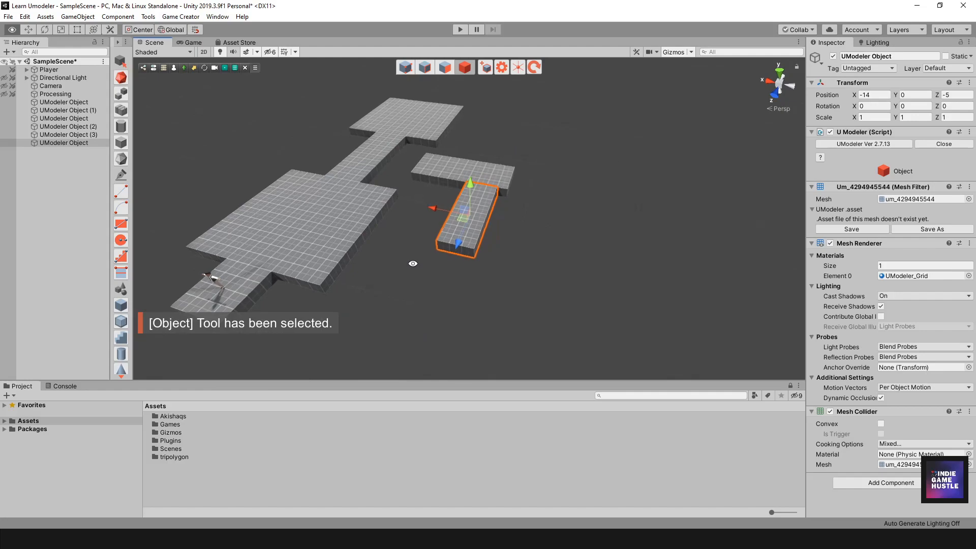
Shorten the new box by moving its free-end vertices 5 units toward the detached platform
click(351, 247)
click(457, 237)
alt+drag(456, 237, 375, 315)
click(405, 67)
drag(371, 257, 416, 261)
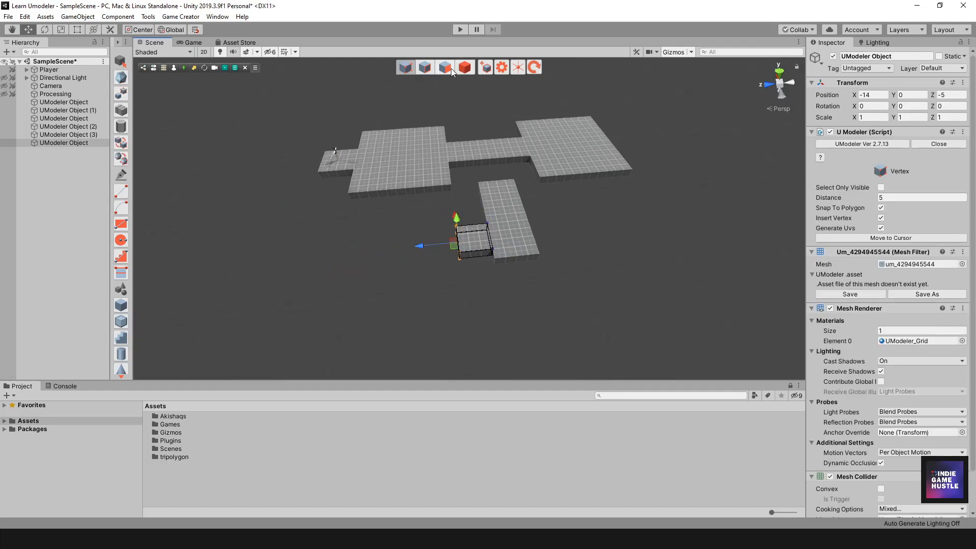
click(464, 67)
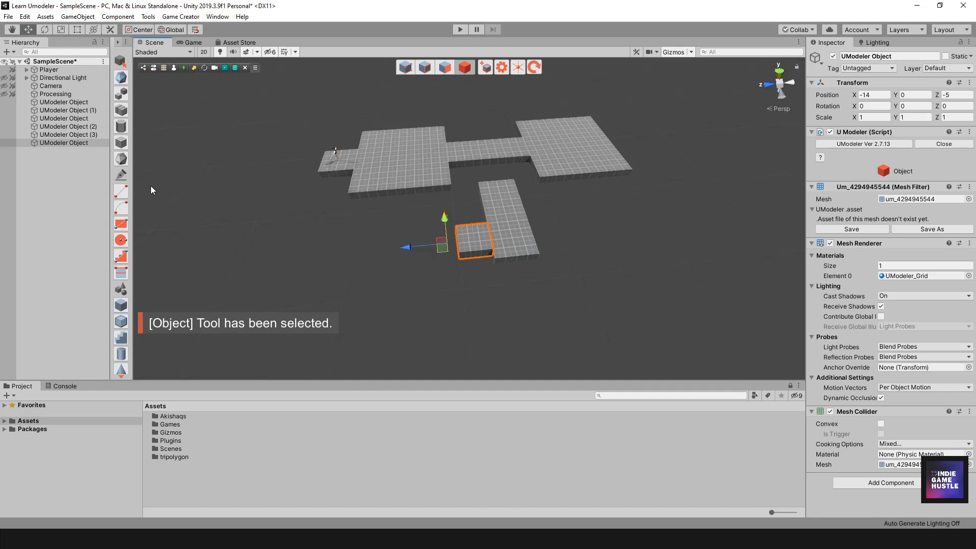
Duplicate the shortened block and move the copy away along the Z axis to Z 2
click(89, 136)
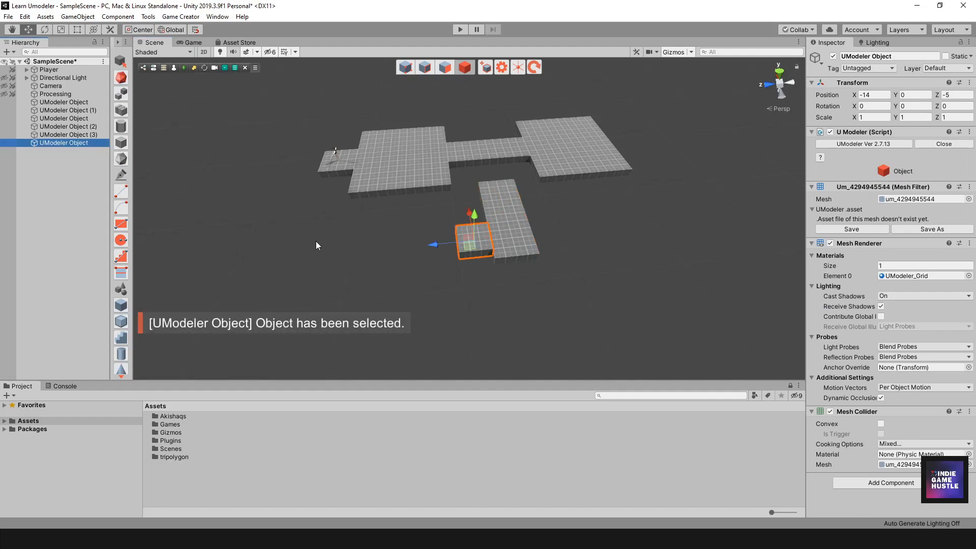
key(ctrl+d)
drag(433, 244, 374, 251)
Lengthen the copied block by moving its end vertices 3 units toward the large floor
alt+drag(345, 286, 633, 283)
click(403, 64)
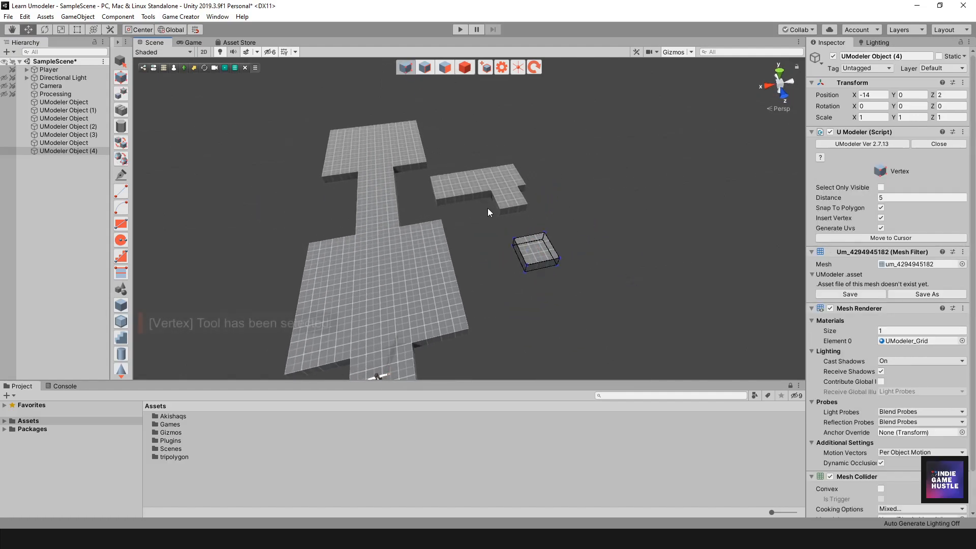
alt+drag(490, 211, 479, 229)
drag(509, 287, 509, 288)
drag(459, 247, 506, 266)
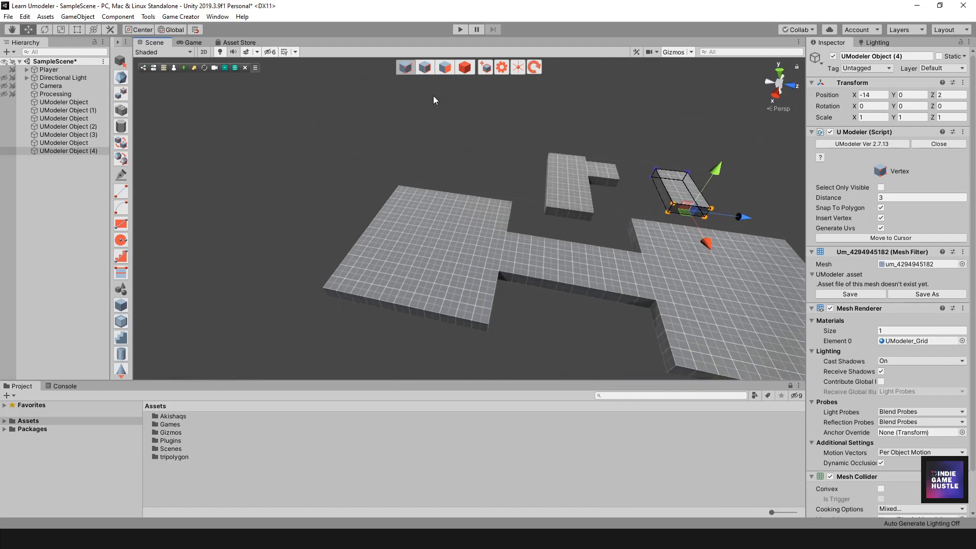
Duplicate the lengthened block in place and save the scene
key(ctrl+d)
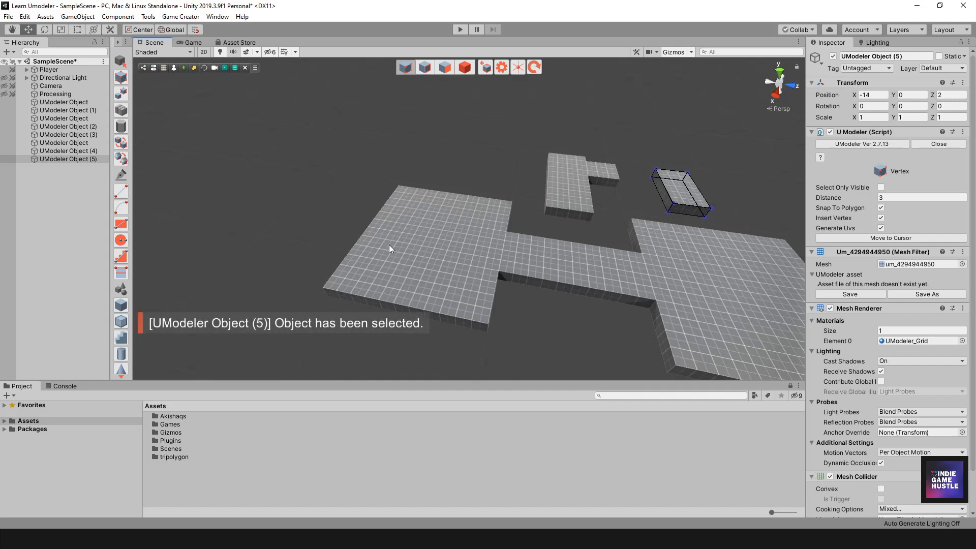
key(ctrl+s)
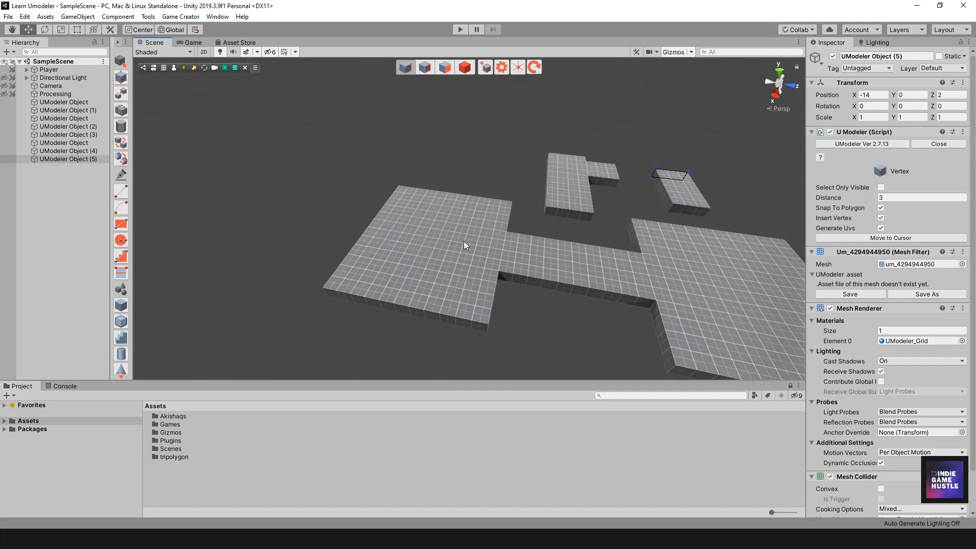
Create a new UModeler box 4 wide, 5 deep and 1 high on top of the far floor
key(alt+grave)
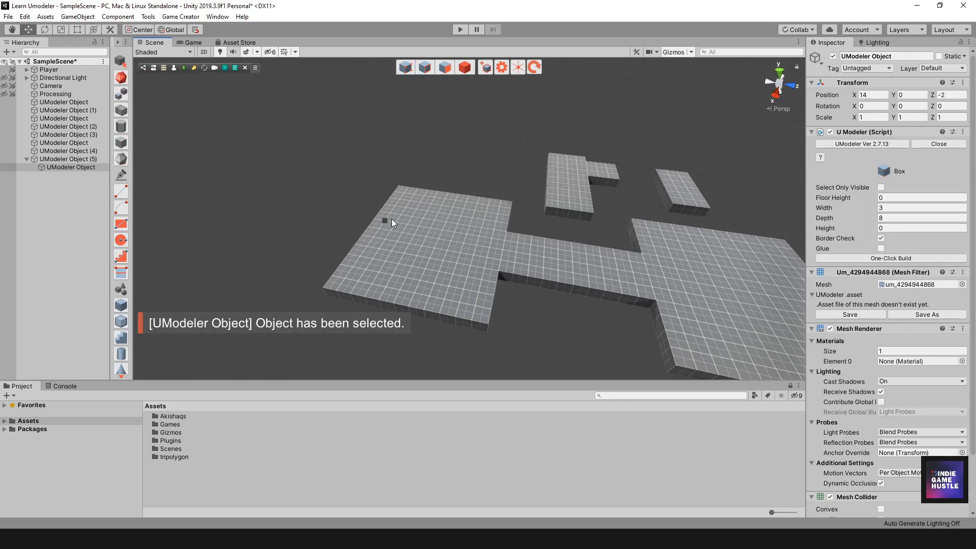
drag(395, 217, 447, 237)
click(446, 252)
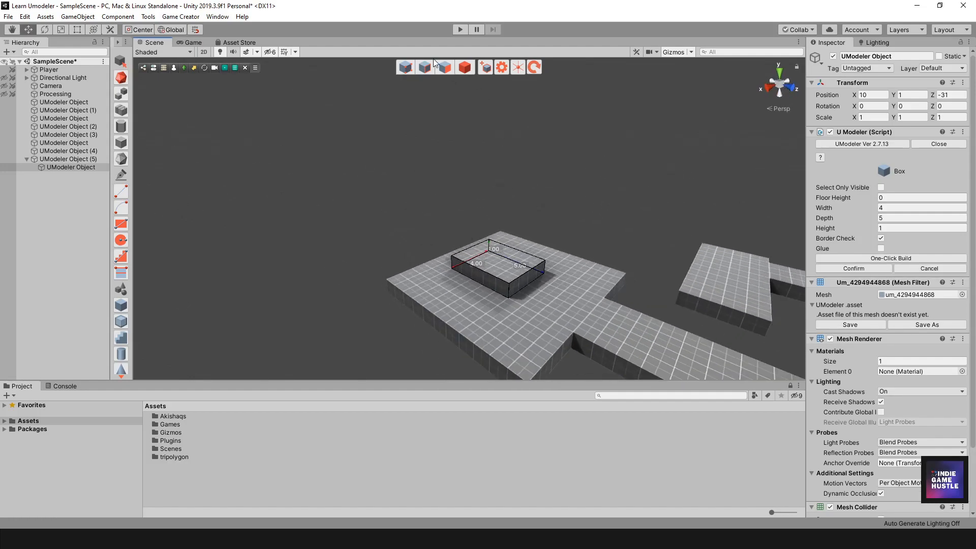
Move the two bottom vertices at the raised box's corridor-facing end 4 units outward to form a ramp
click(406, 67)
click(510, 297)
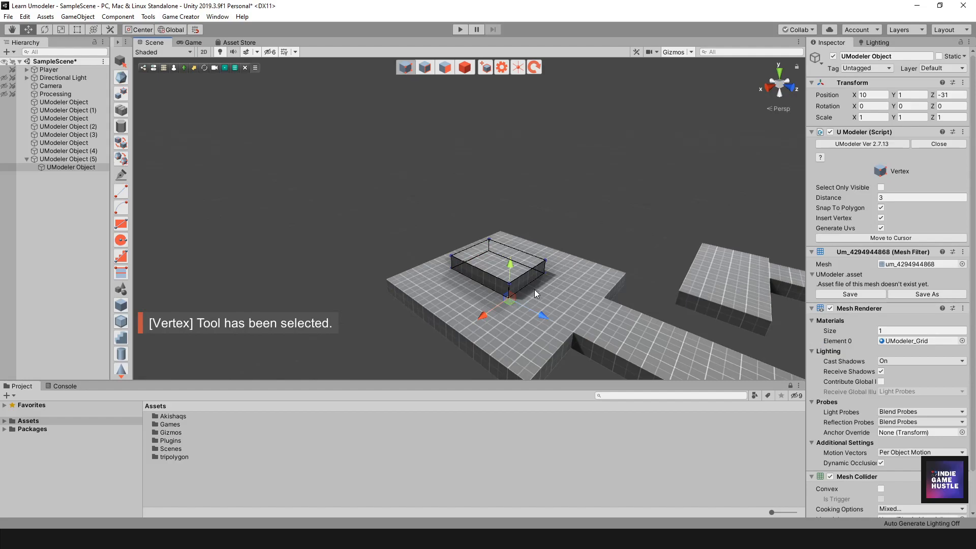
ctrl+click(545, 273)
drag(560, 303, 627, 334)
alt+drag(449, 285, 602, 327)
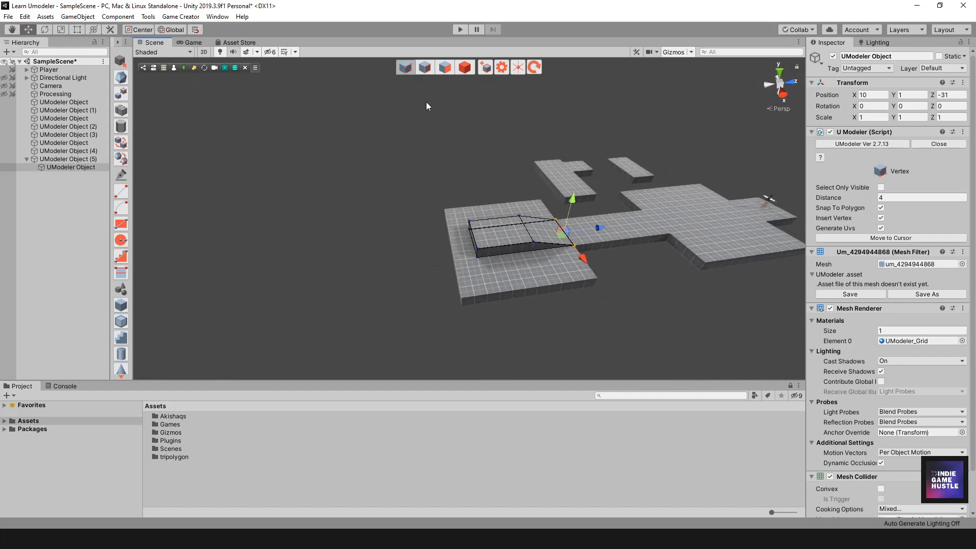
Lengthen the far floor by moving its outer end vertices 6 units away from the corridor
click(464, 67)
click(469, 290)
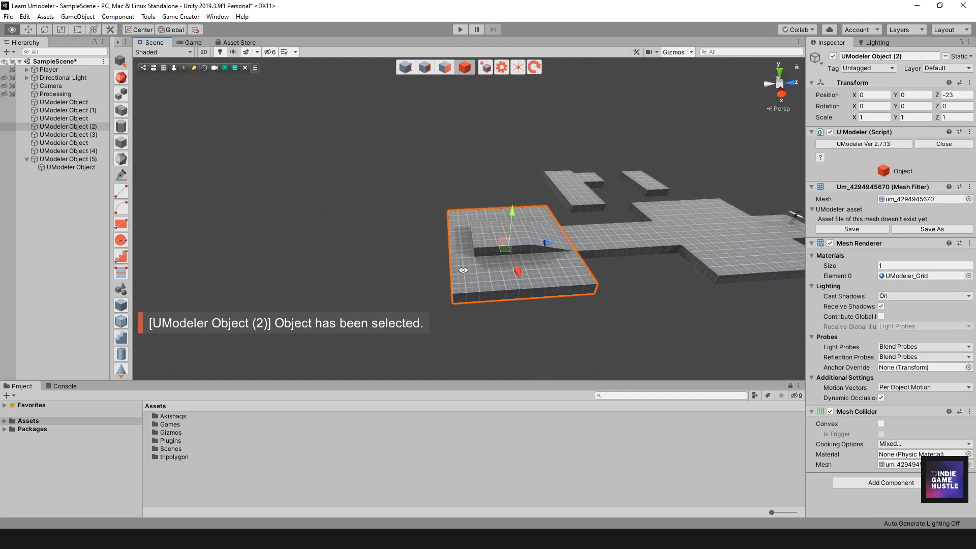
click(430, 66)
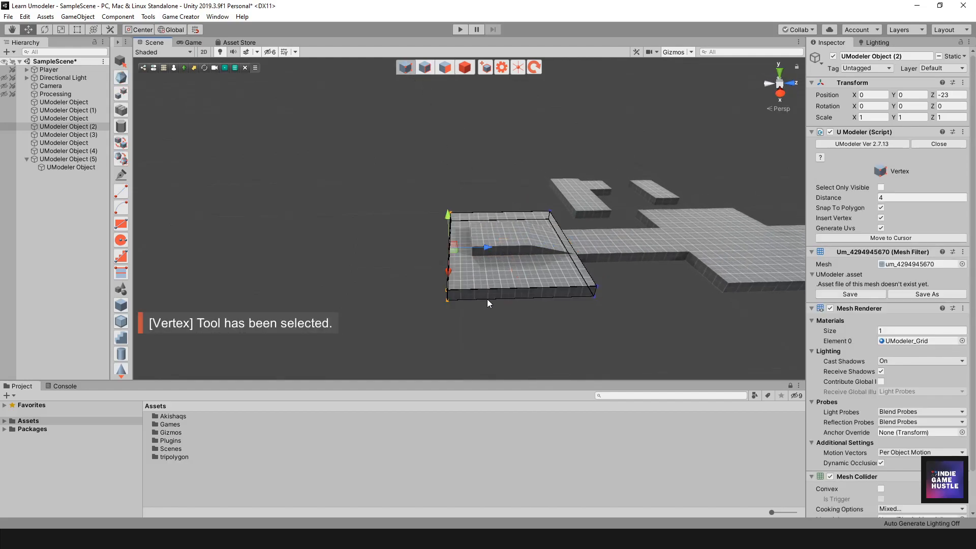
drag(486, 250, 423, 246)
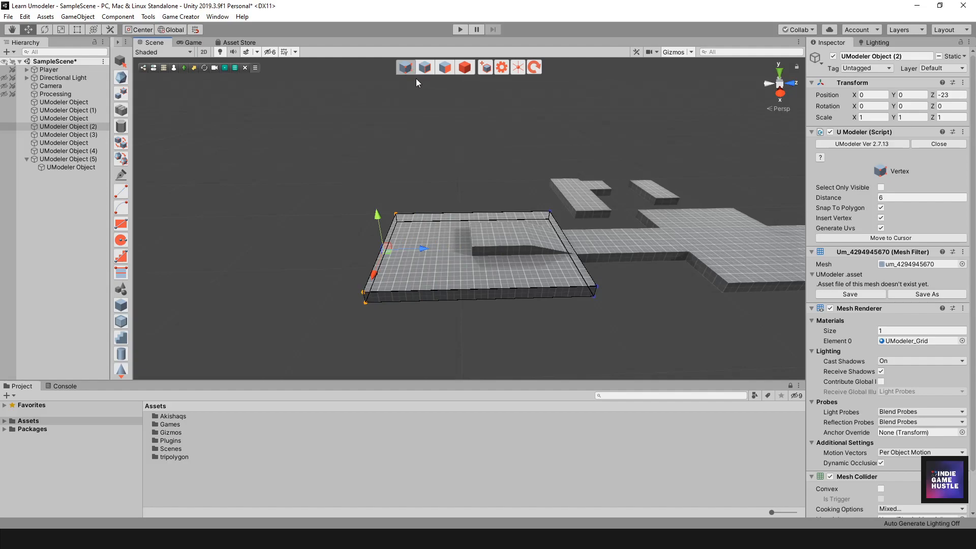
Move the two bottom vertices at the raised box's other end 4 units outward to form a second ramp
click(460, 71)
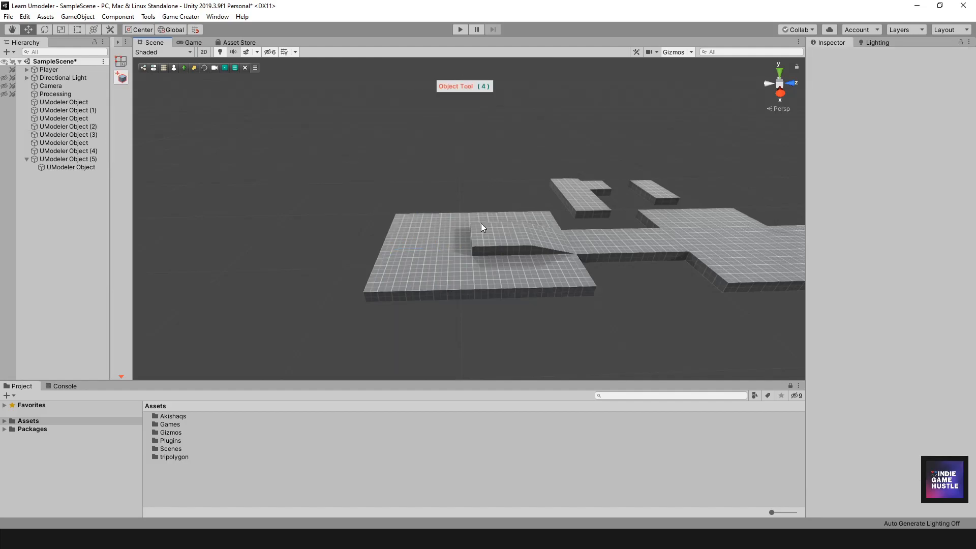
click(489, 236)
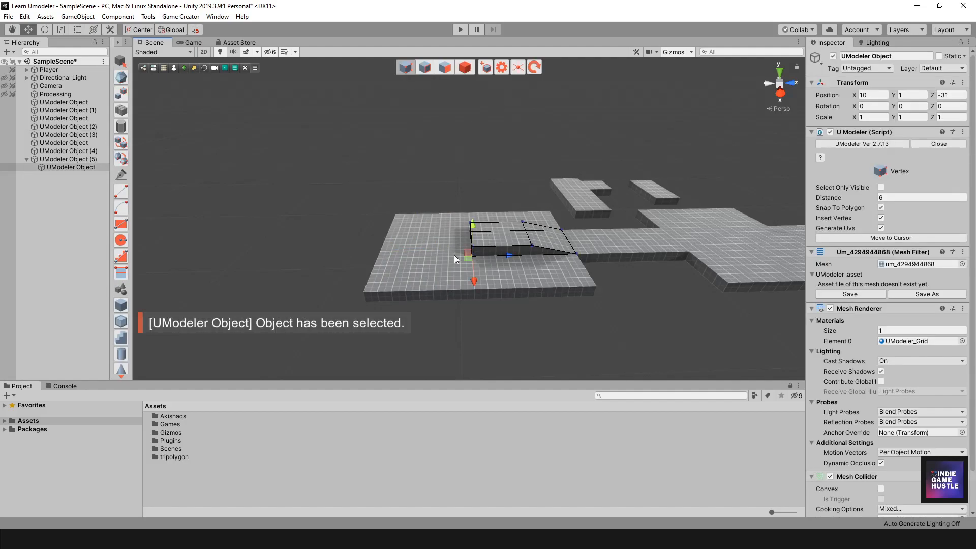
key(f)
alt+drag(353, 249, 496, 198)
middle_drag(391, 204, 463, 166)
ctrl+click(459, 164)
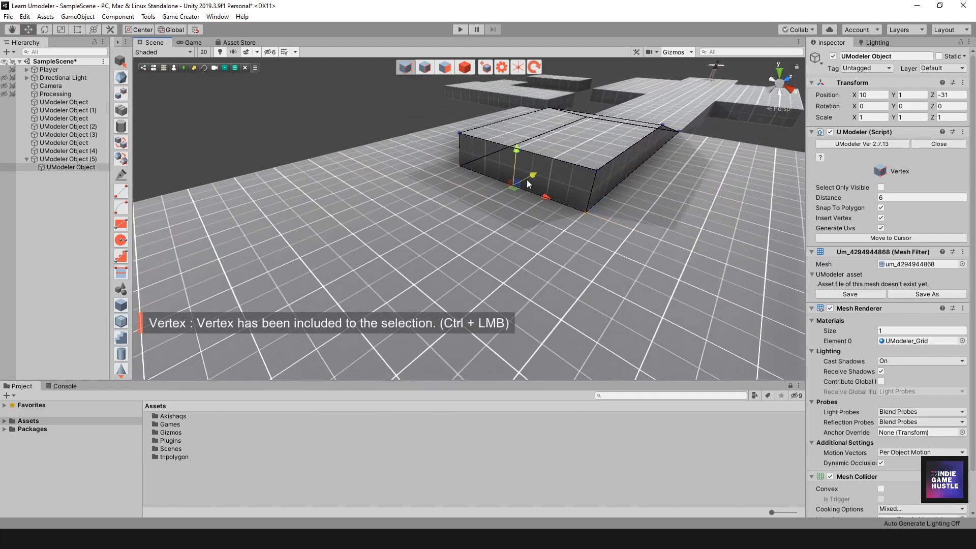
scroll(524, 183, down, 2)
drag(525, 184, 421, 175)
Raise the flat top polygon between the two ramps by 1 unit
click(465, 67)
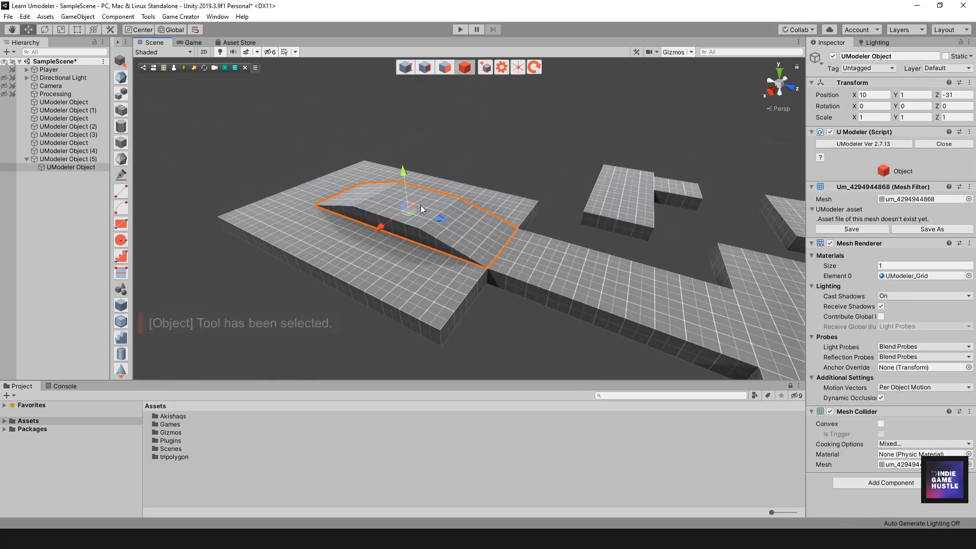
click(416, 193)
click(446, 67)
click(417, 198)
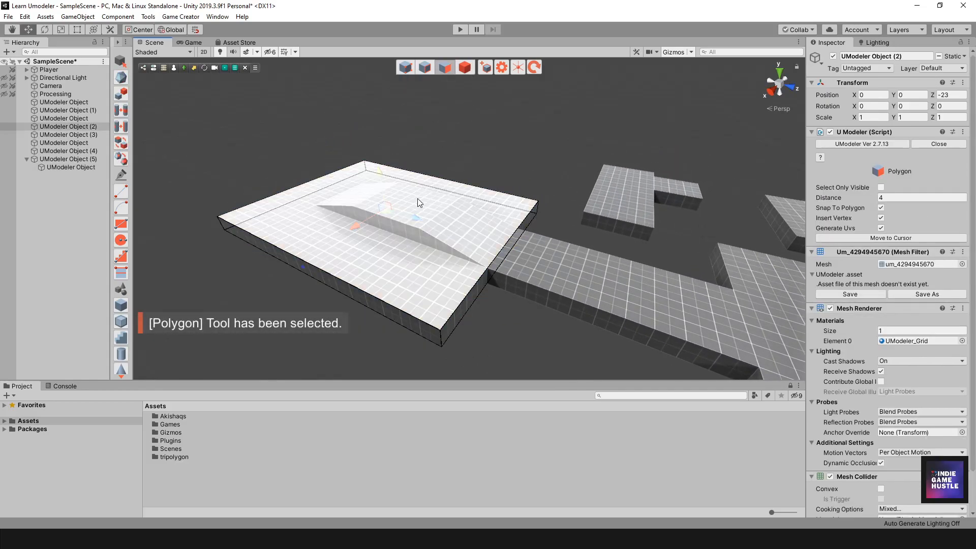
click(465, 68)
click(438, 214)
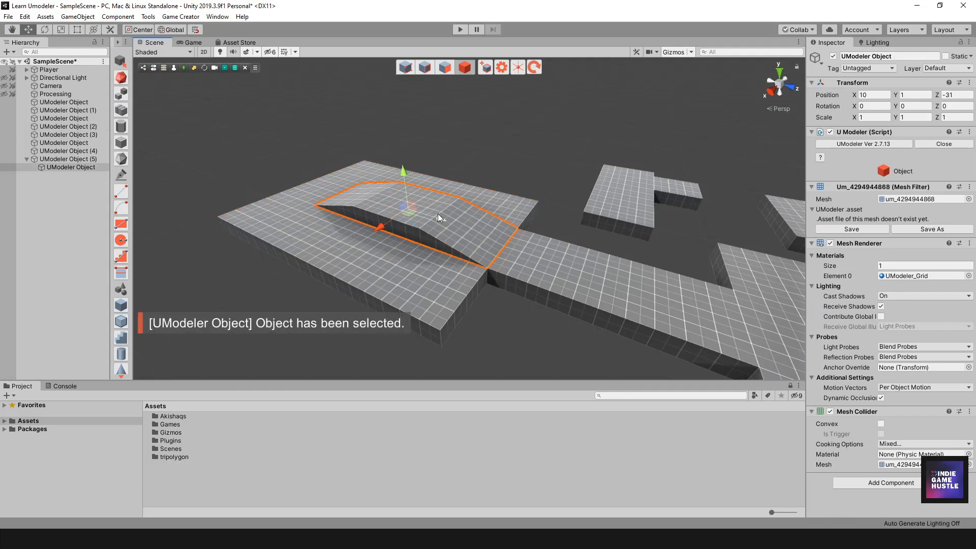
click(445, 67)
click(412, 196)
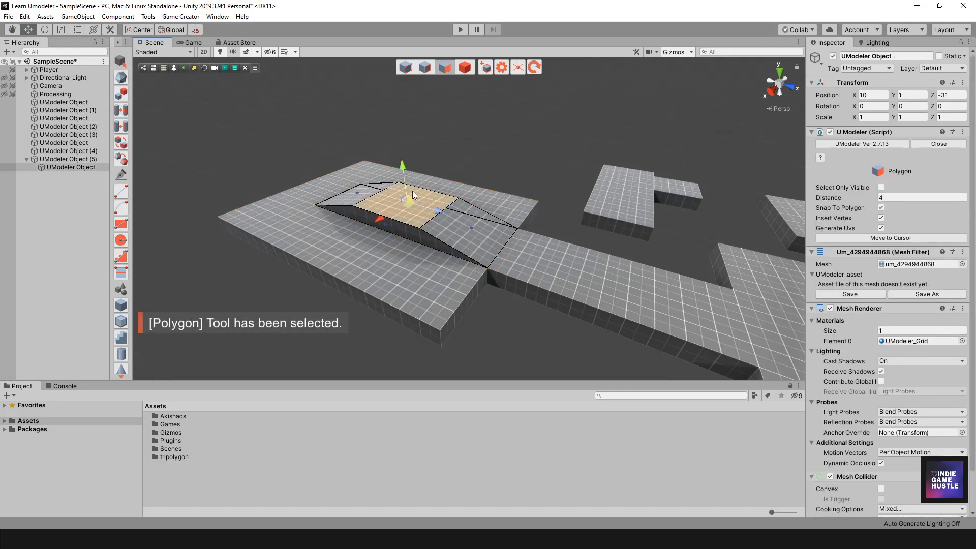
drag(401, 168, 403, 159)
alt+drag(422, 229, 465, 180)
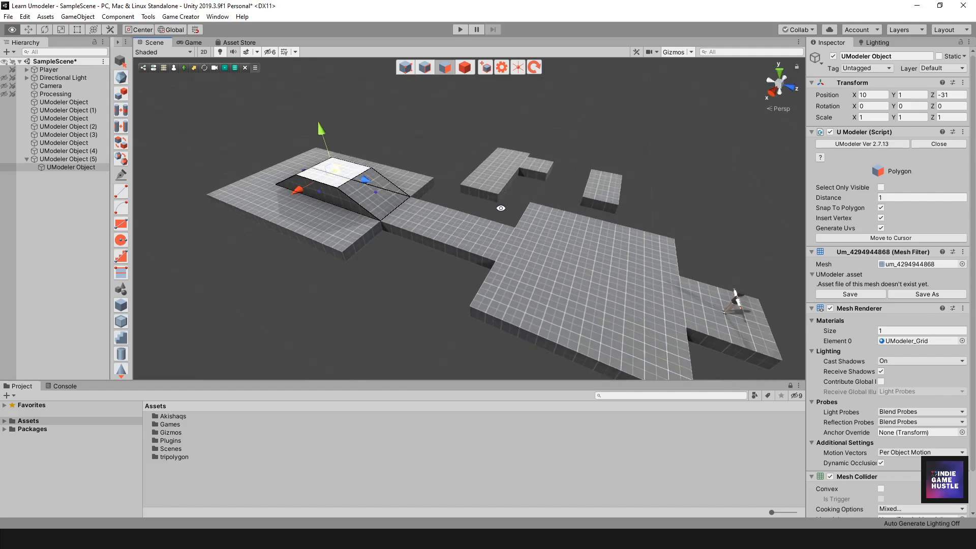
Create a new UModeler box 4 wide, 1 deep and 4 high as a wall on the large floor
click(467, 70)
alt+drag(540, 255, 485, 203)
alt+scroll(486, 203, up, 3)
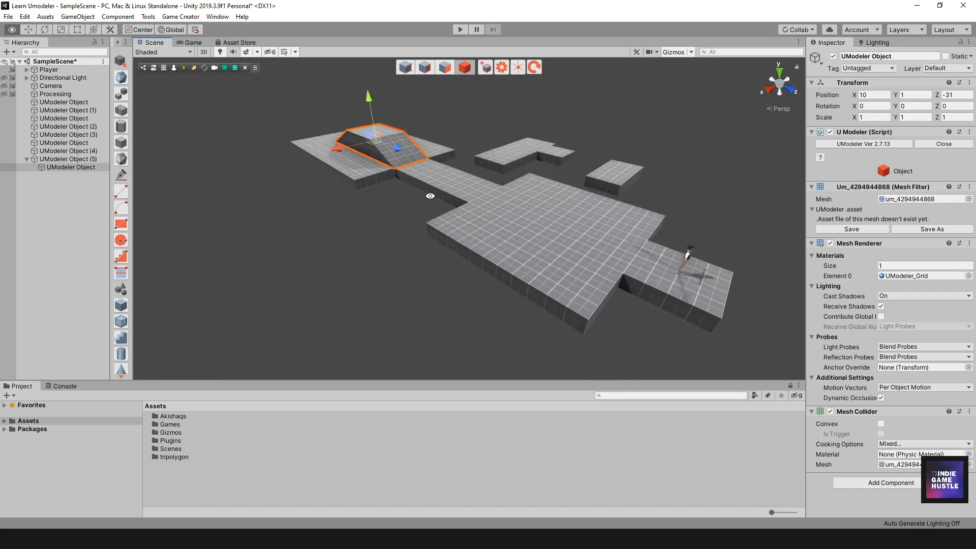
click(423, 230)
key(alt+b)
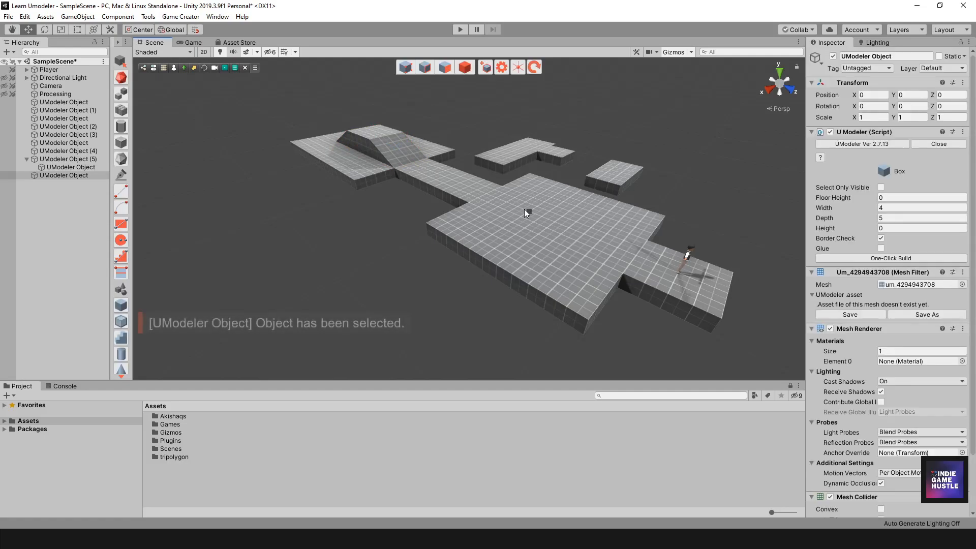
drag(539, 215, 533, 236)
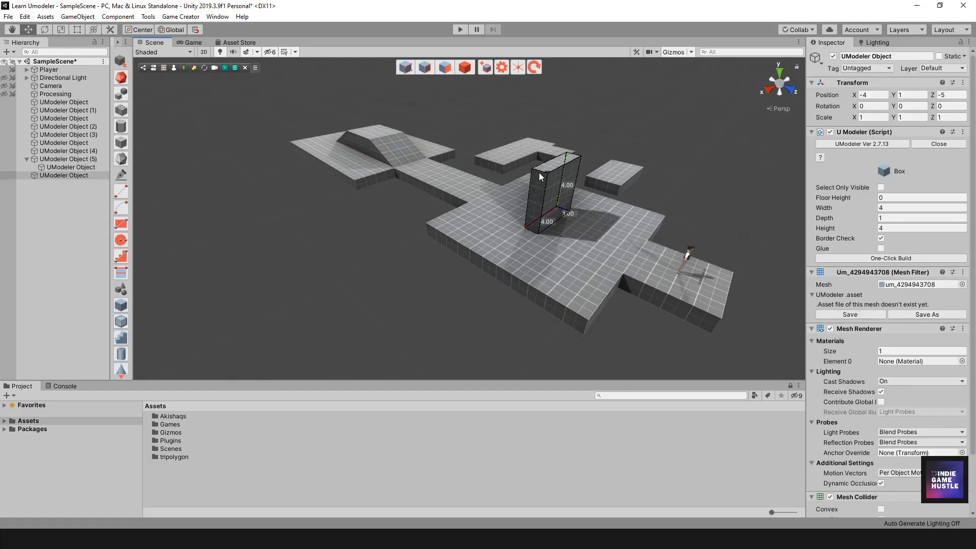
click(539, 172)
mouse_move(539, 172)
alt+mouse_down()
mouse_move(431, 231)
mouse_move(560, 200)
mouse_move(464, 217)
mouse_move(510, 231)
mouse_move(548, 189)
alt+mouse_up()
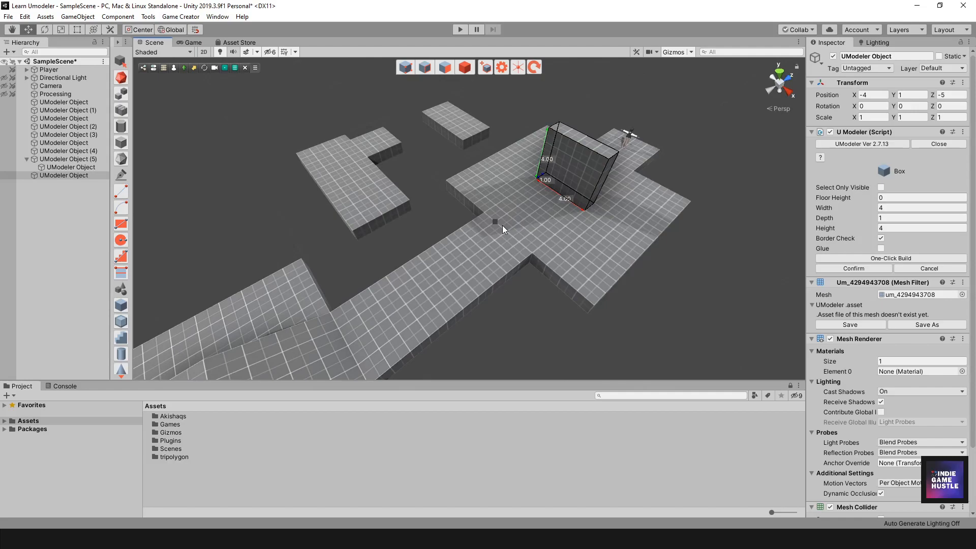
key(Return)
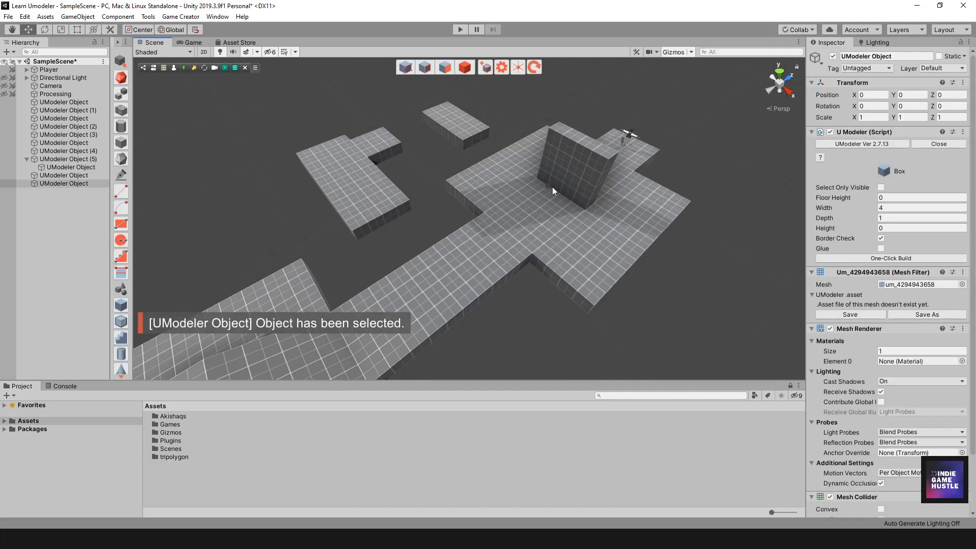
Create a box 3 wide, 2 deep and 4 high projecting from the wall's side and lower it 1 unit onto the floor
mouse_move(561, 219)
mouse_down()
mouse_move(544, 220)
mouse_move(571, 223)
mouse_move(554, 225)
mouse_move(565, 230)
mouse_up()
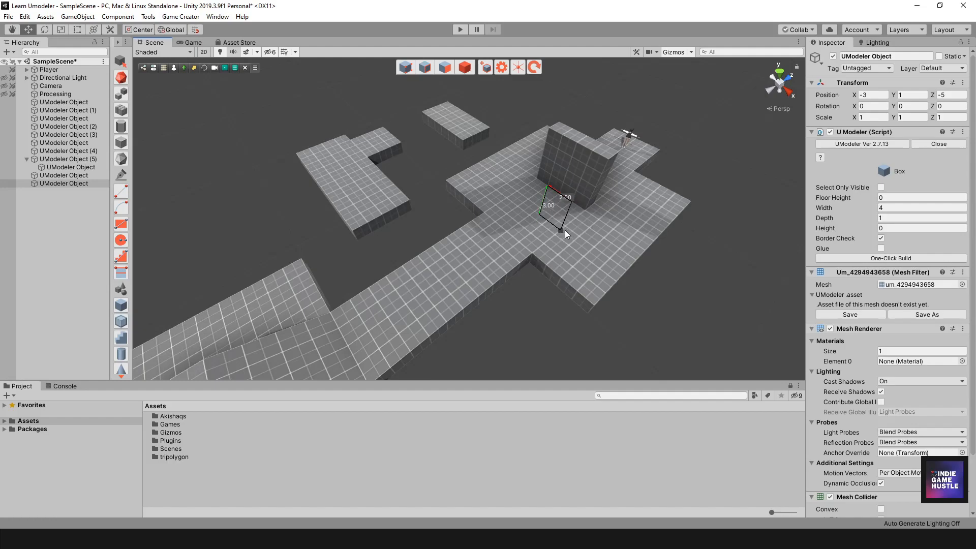
click(520, 252)
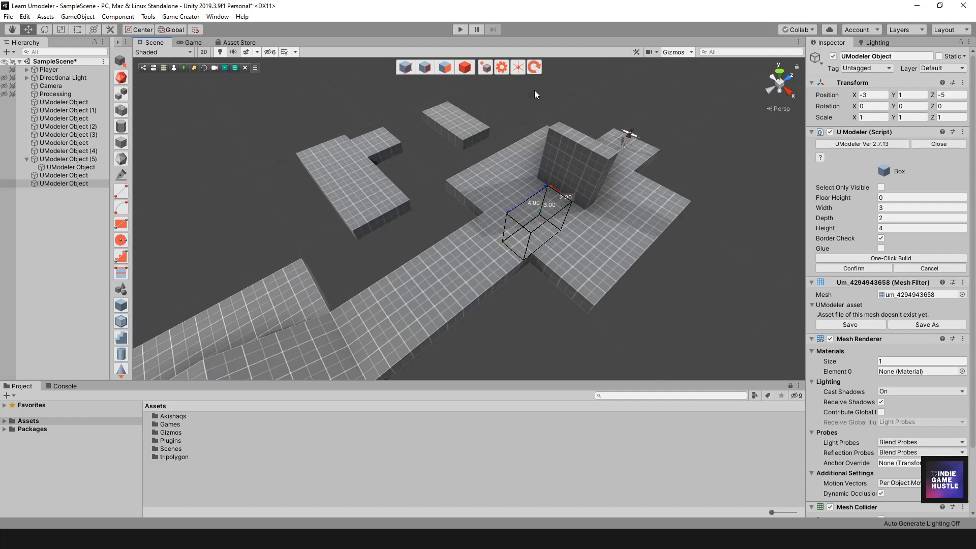
click(464, 68)
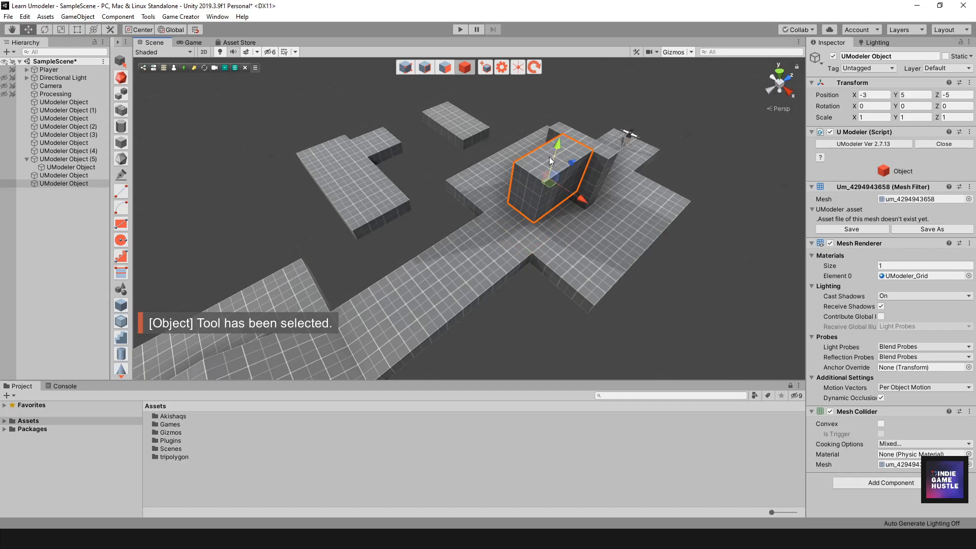
key(f)
alt+drag(582, 224, 484, 231)
Raise the projecting box's top polygon level with the top of the wall
click(443, 69)
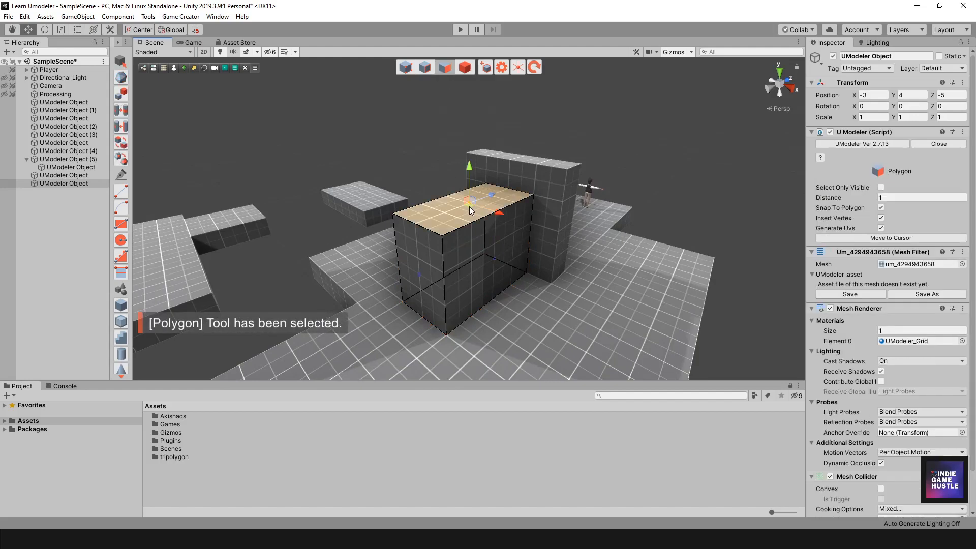
alt+drag(468, 149, 456, 247)
click(445, 240)
middle_drag(527, 237, 505, 271)
alt+drag(505, 271, 524, 248)
click(467, 72)
alt+drag(447, 244, 510, 241)
scroll(504, 241, down, 3)
middle_drag(509, 226, 506, 249)
mouse_move(506, 249)
alt+mouse_down()
mouse_move(503, 233)
mouse_move(483, 239)
mouse_move(494, 263)
mouse_move(498, 247)
alt+mouse_up()
alt+drag(451, 269, 487, 269)
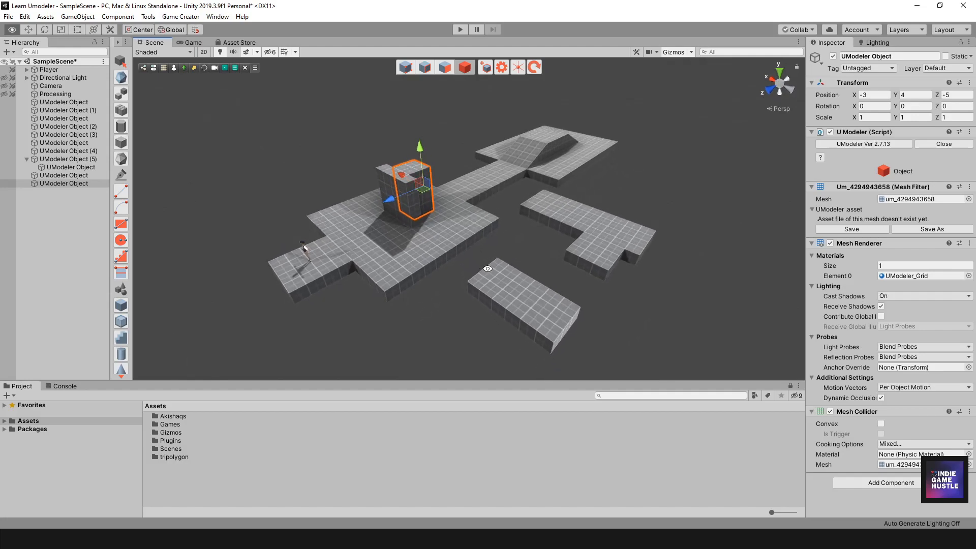
Deselect the box and open the AI Navigation window
click(417, 303)
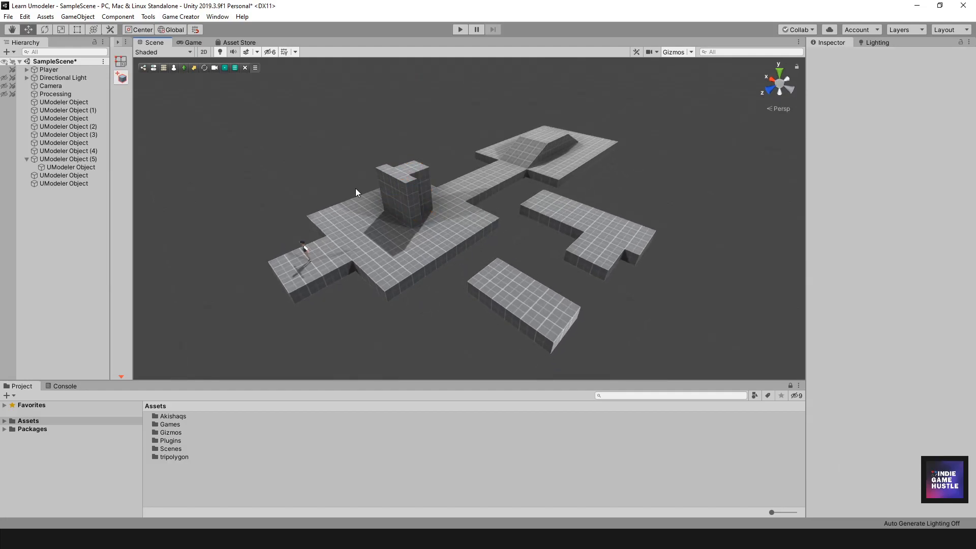
click(218, 17)
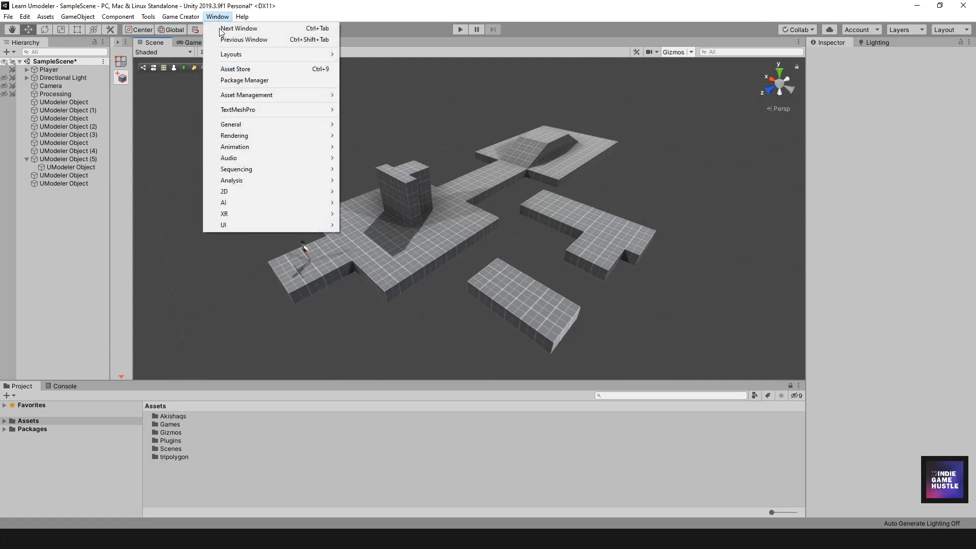
mouse_move(247, 202)
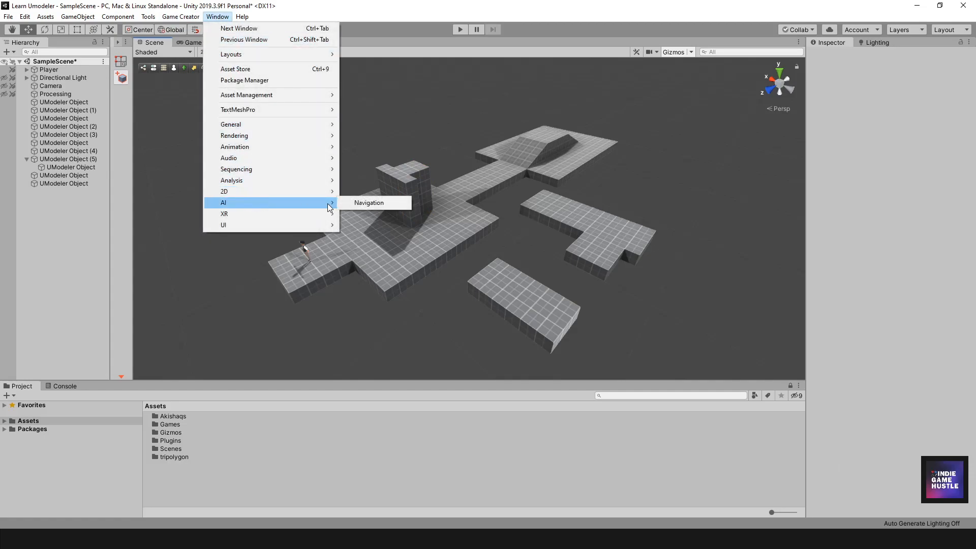
click(353, 205)
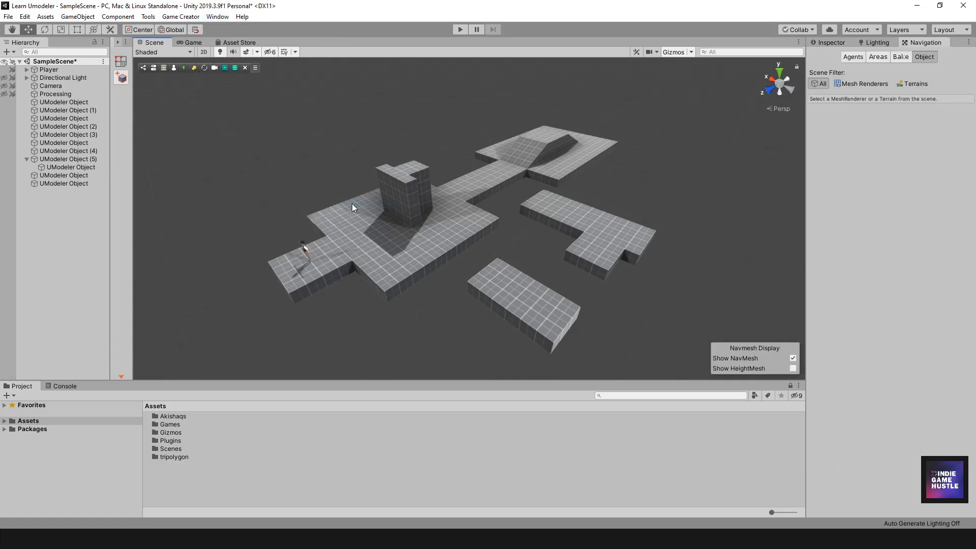
Examine the Agents, Areas, Bake and Object settings of the Navigation window
click(881, 59)
click(899, 59)
click(922, 58)
click(859, 57)
click(874, 60)
click(900, 58)
click(919, 58)
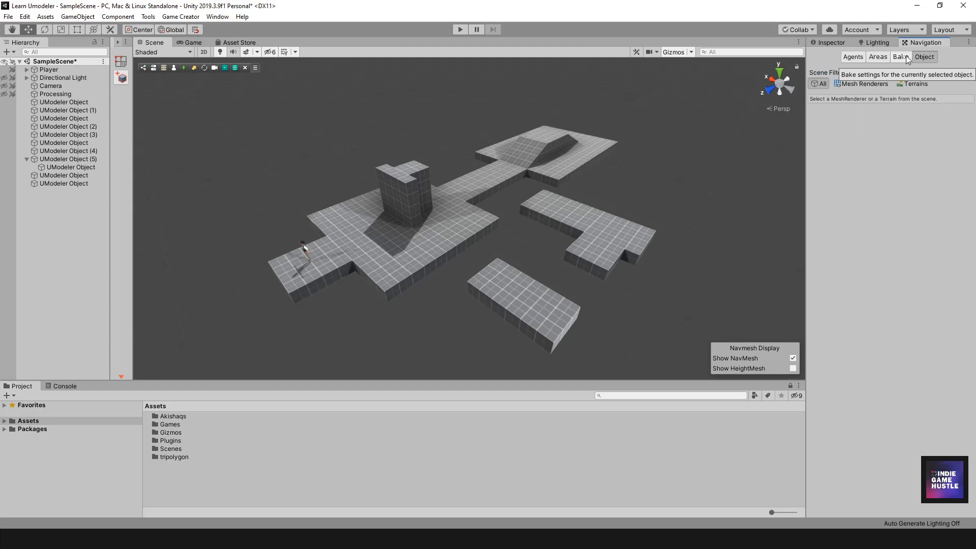
click(902, 60)
click(878, 57)
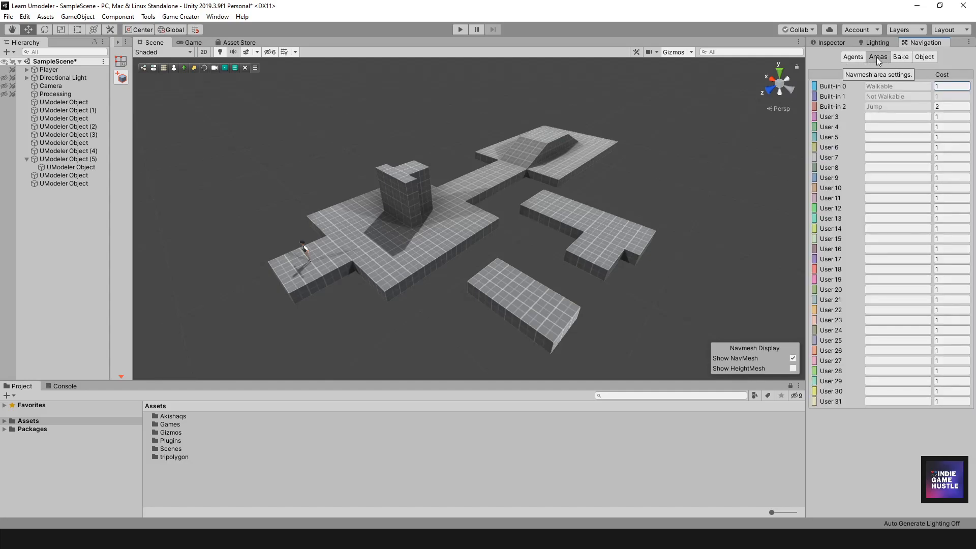
click(854, 57)
click(877, 57)
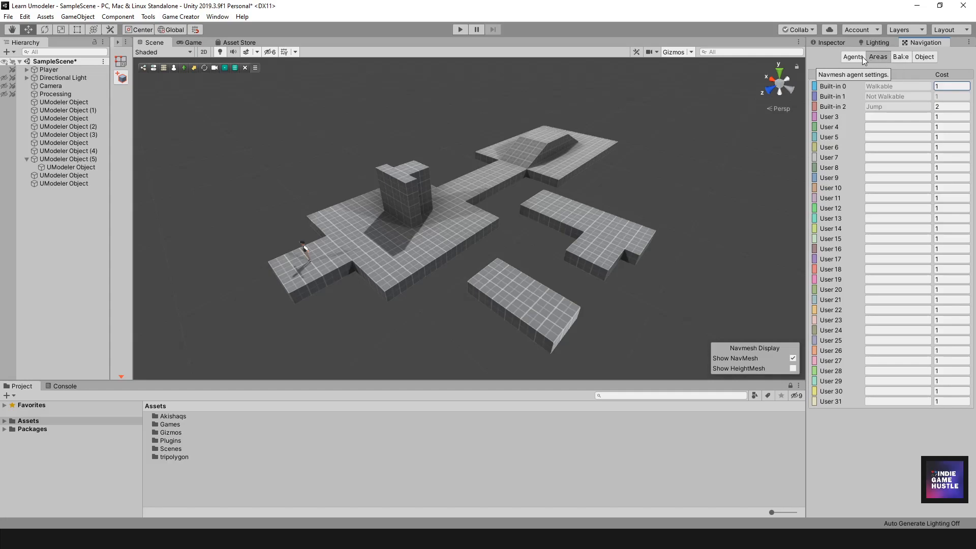
click(858, 57)
click(924, 57)
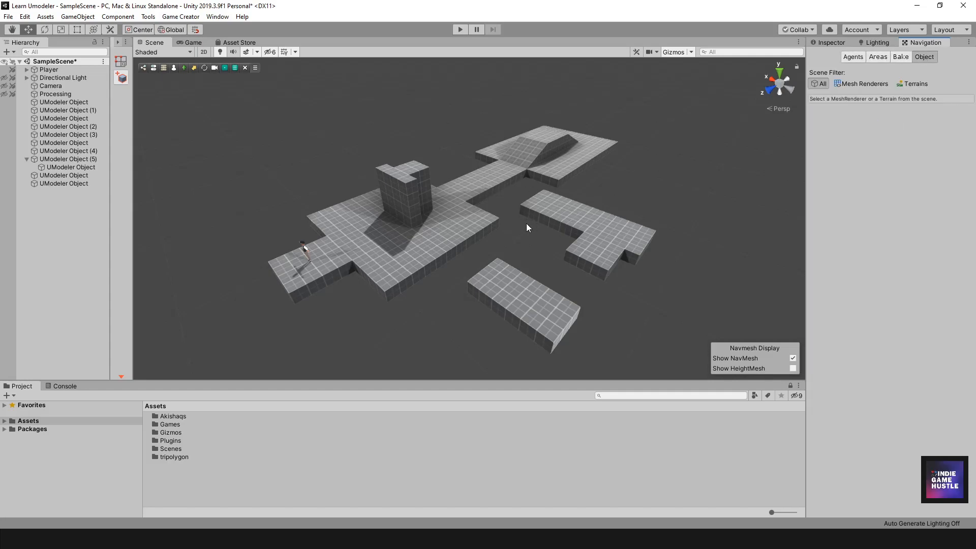
Turn Navigation Static off and back on for the player's starting floor, including its child objects
middle_drag(508, 204, 479, 224)
click(325, 236)
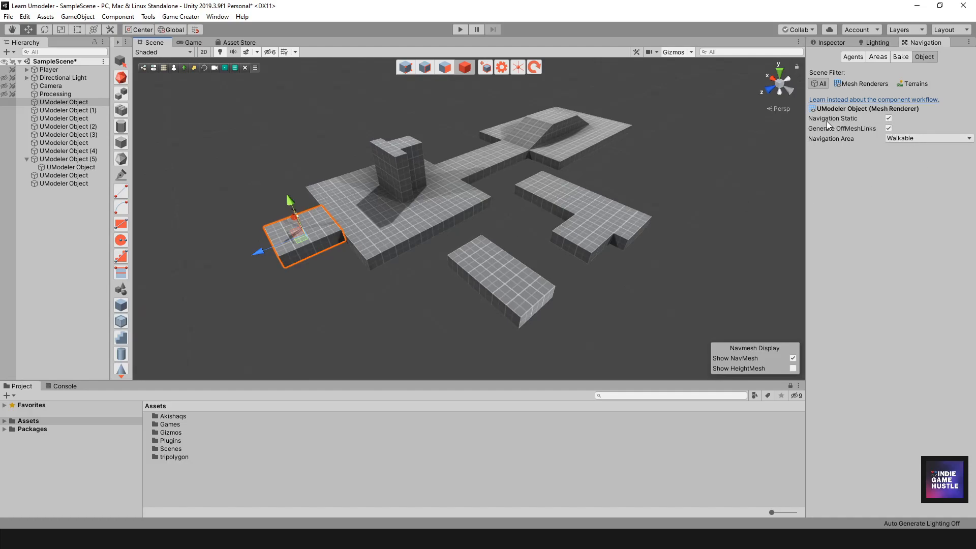
click(889, 119)
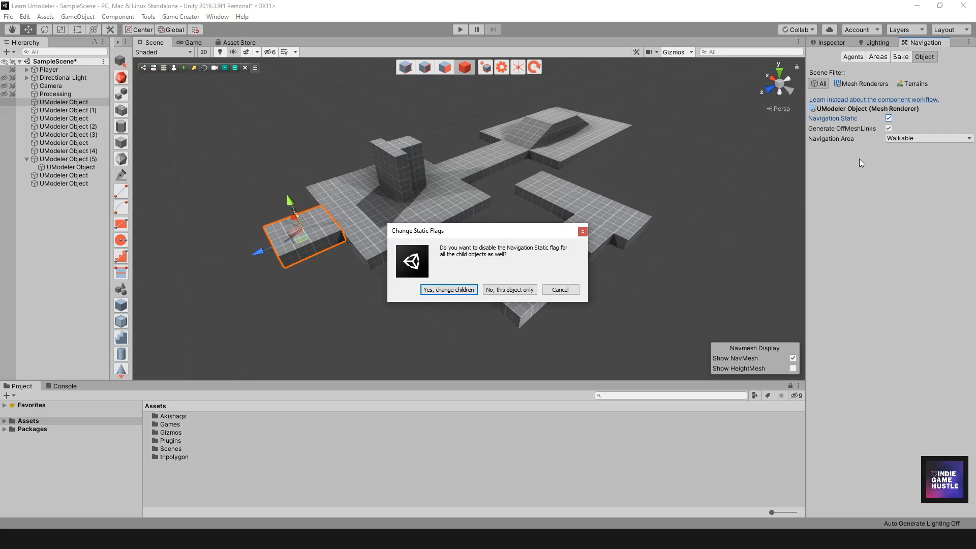
click(471, 294)
click(888, 118)
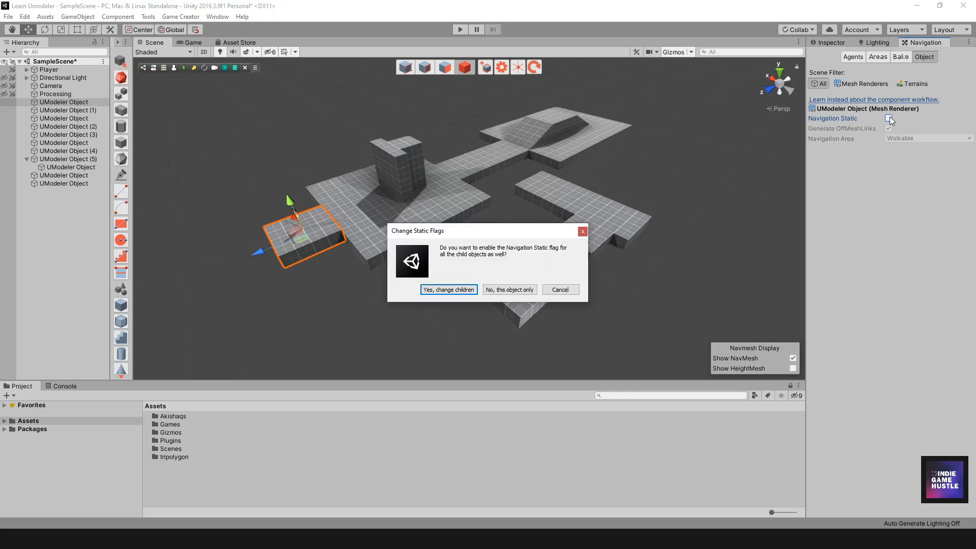
click(460, 291)
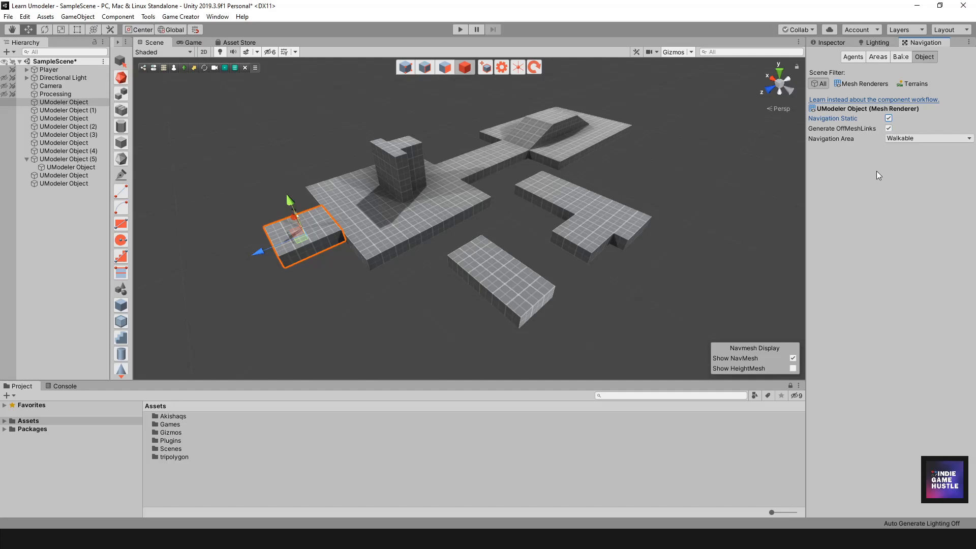
Enable Navigation Static for the bridge, the three floating platforms, the far platform and its ramp, including all child objects
click(386, 242)
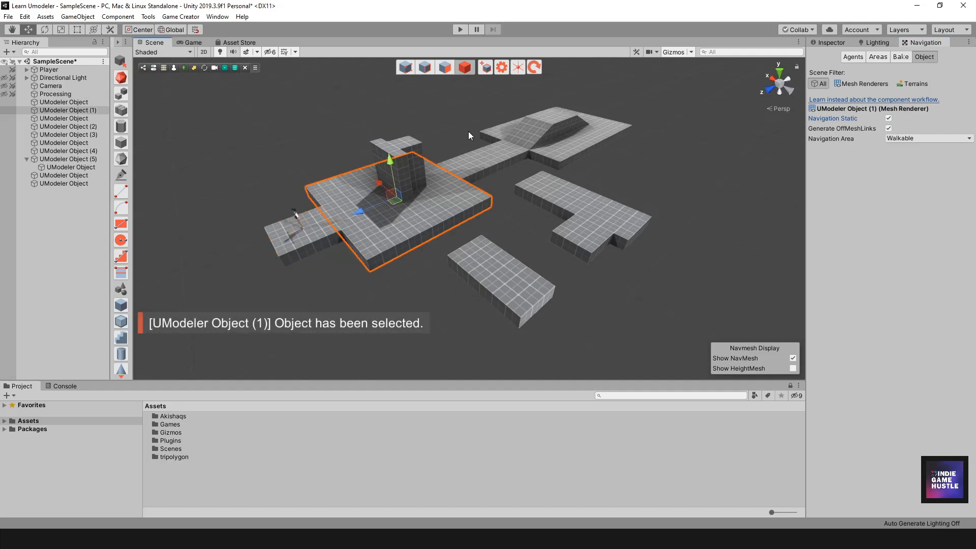
click(480, 166)
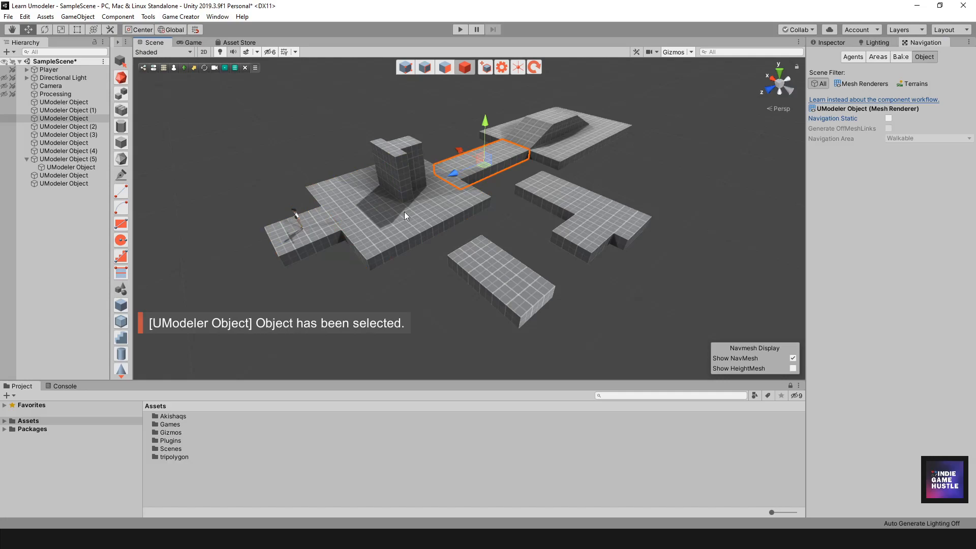
alt+drag(396, 216, 402, 224)
click(483, 270)
click(500, 151)
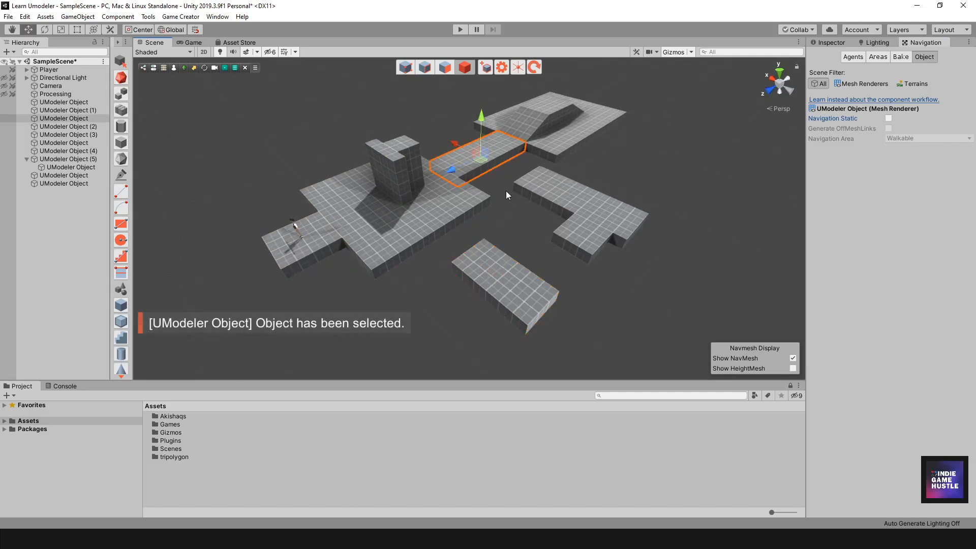
shift+click(501, 269)
shift+click(564, 203)
shift+click(574, 244)
shift+click(581, 133)
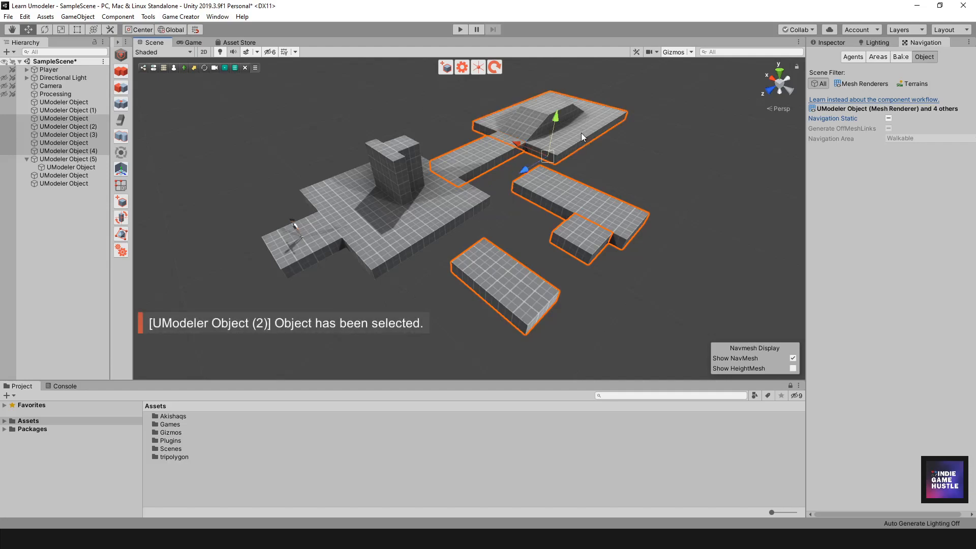
alt+drag(517, 195, 530, 161)
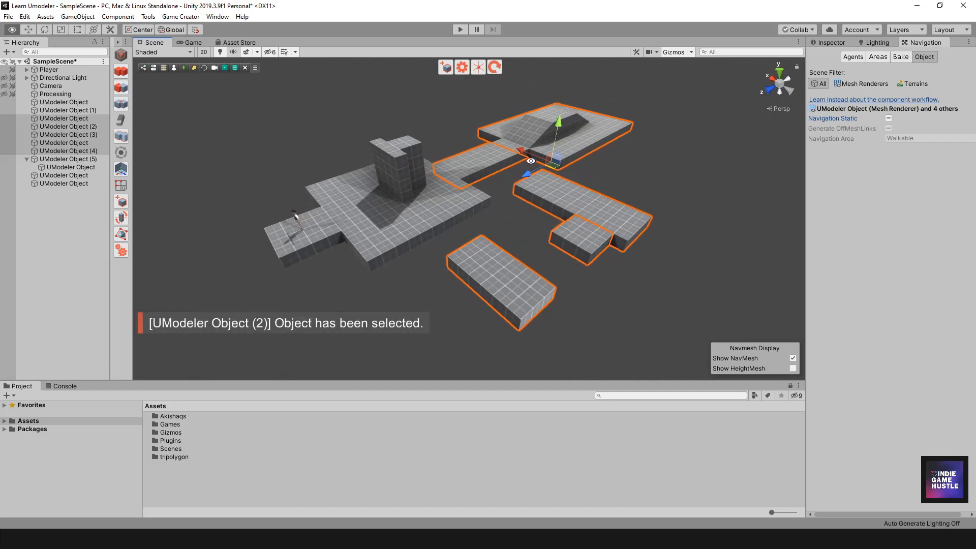
shift+click(541, 122)
click(889, 118)
key(Return)
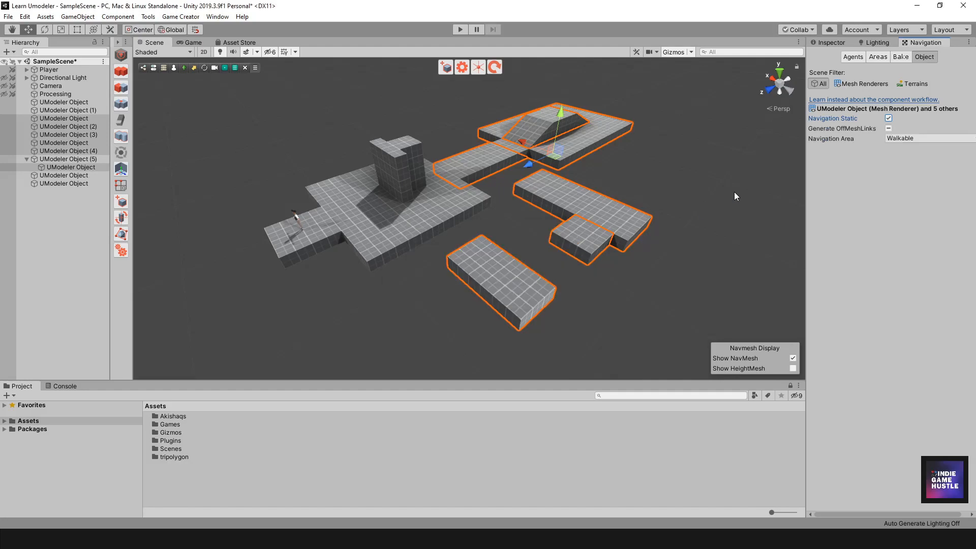
Turn Generate OffMeshLinks on and back off for the selected pieces, including their child objects
click(888, 128)
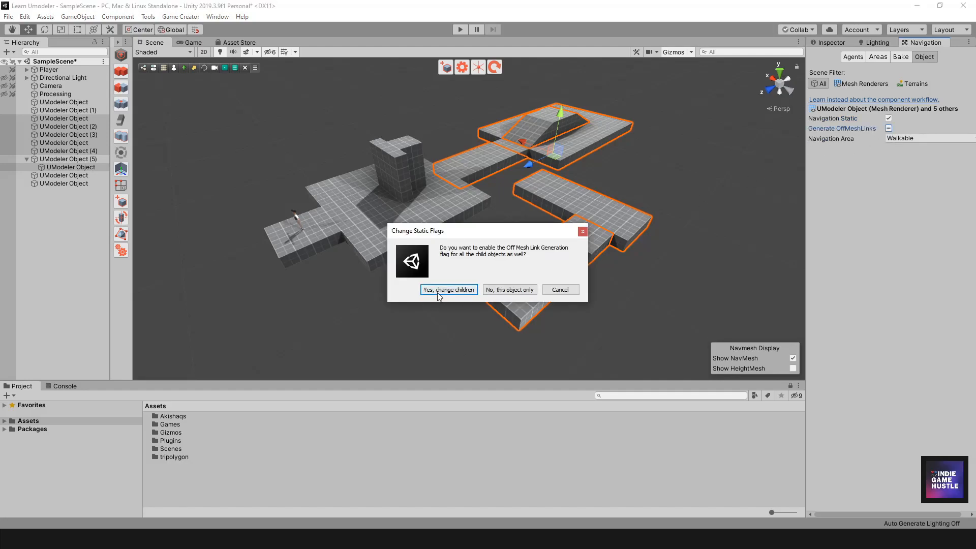
click(438, 292)
click(886, 129)
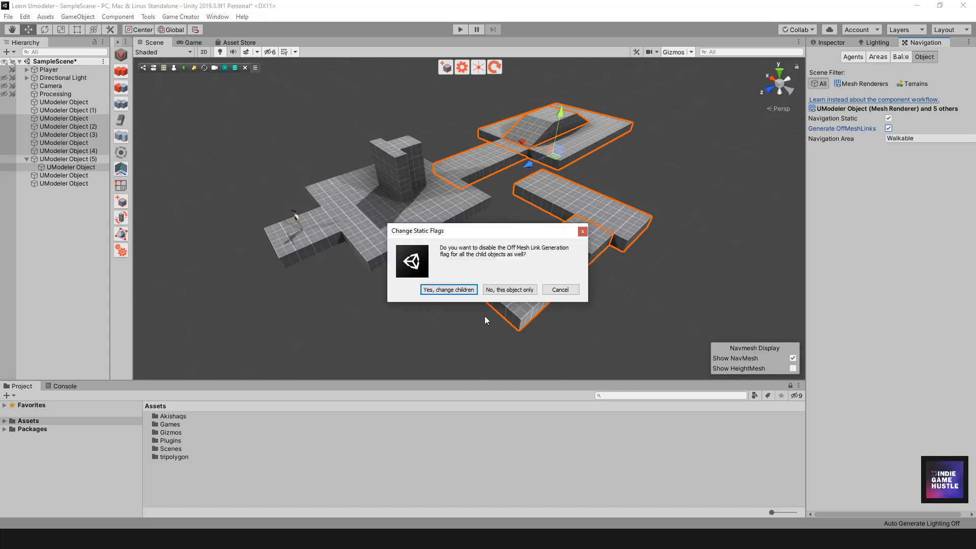
click(469, 294)
Enable Navigation Static for the wall and the projecting box on the large floor, including their child objects
click(675, 179)
alt+drag(675, 179, 431, 232)
click(407, 209)
scroll(426, 203, up, 2)
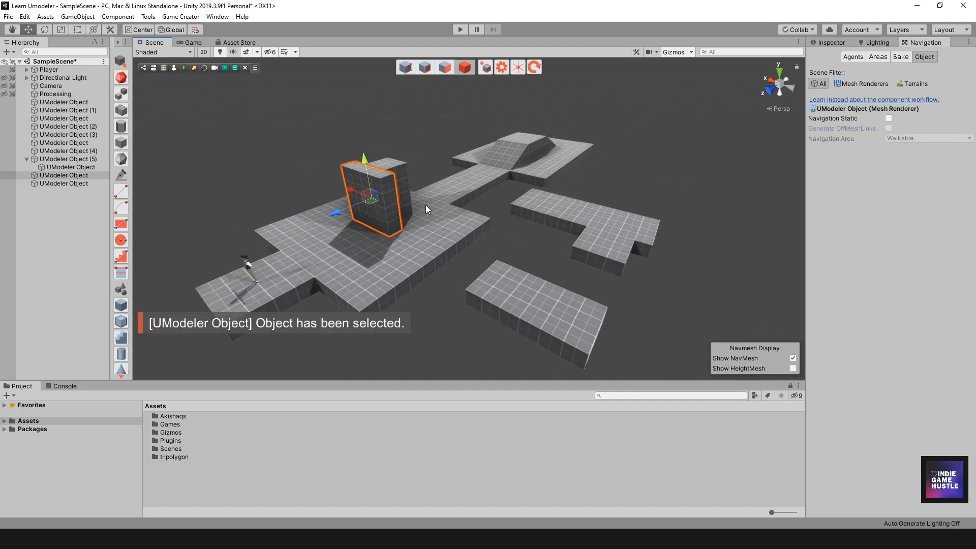
click(888, 118)
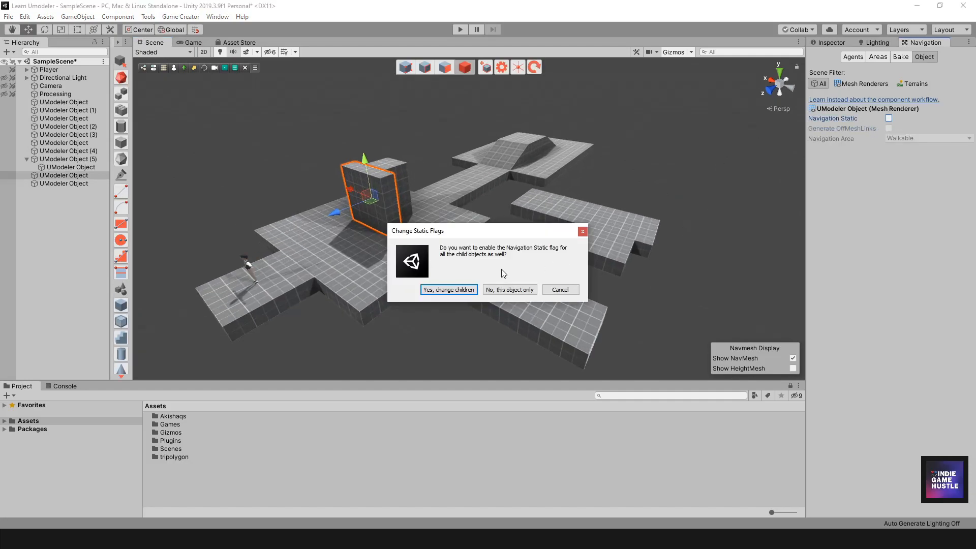
click(468, 288)
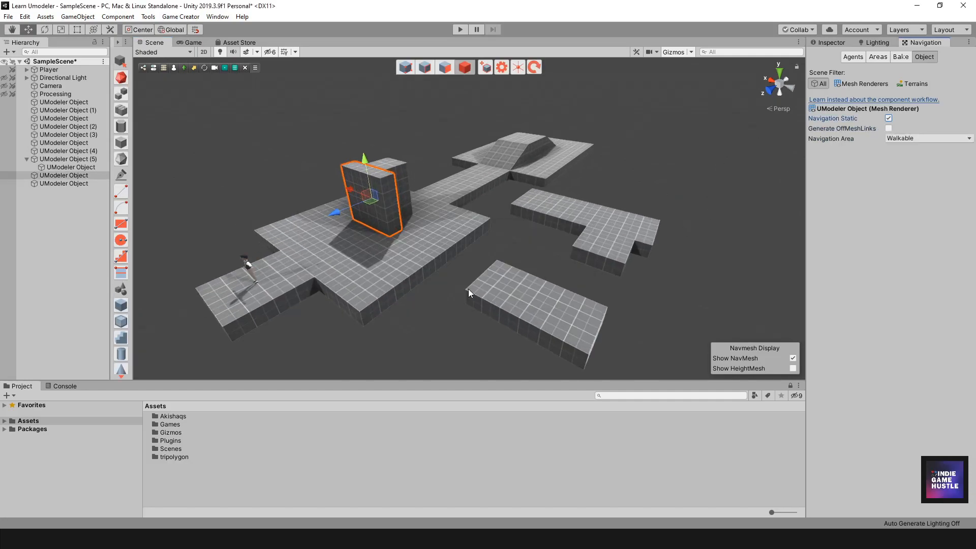
click(429, 243)
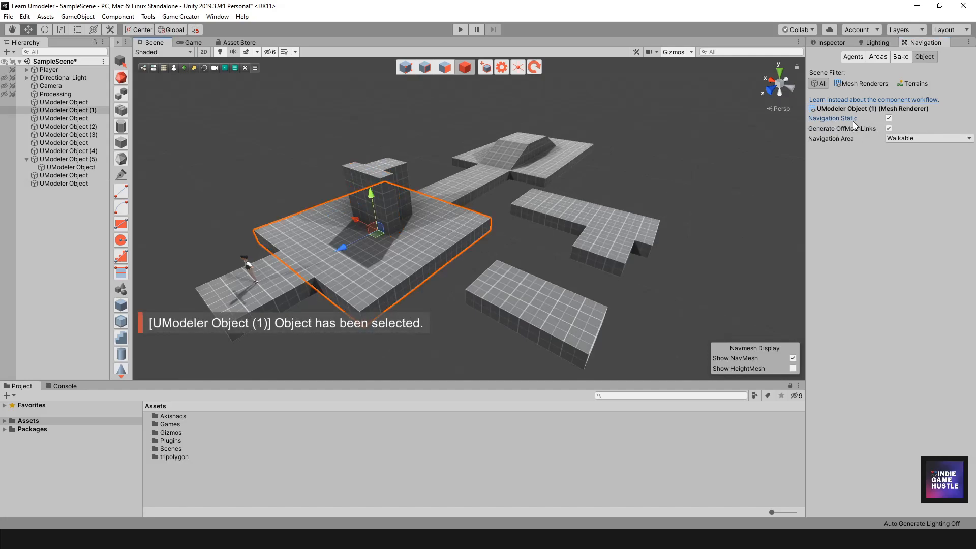
click(406, 163)
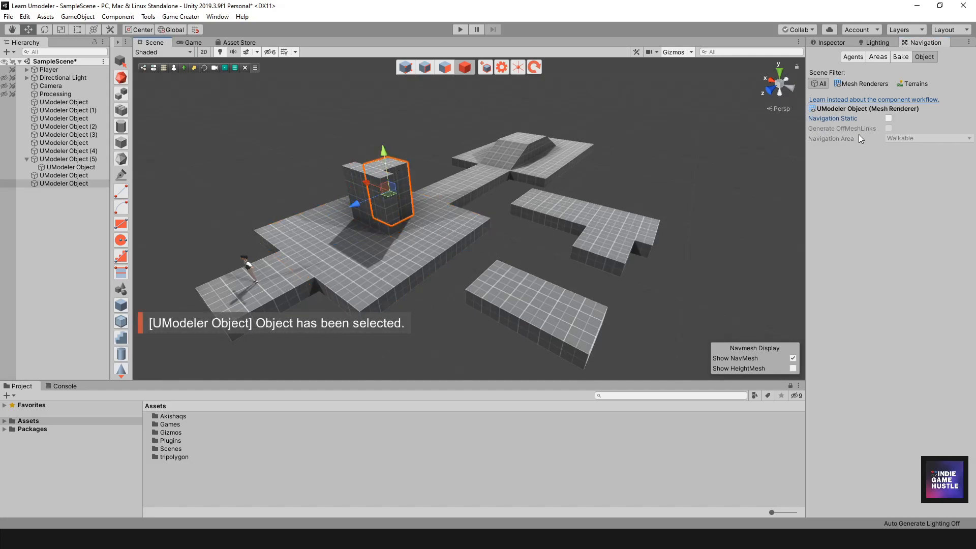
click(889, 118)
click(450, 287)
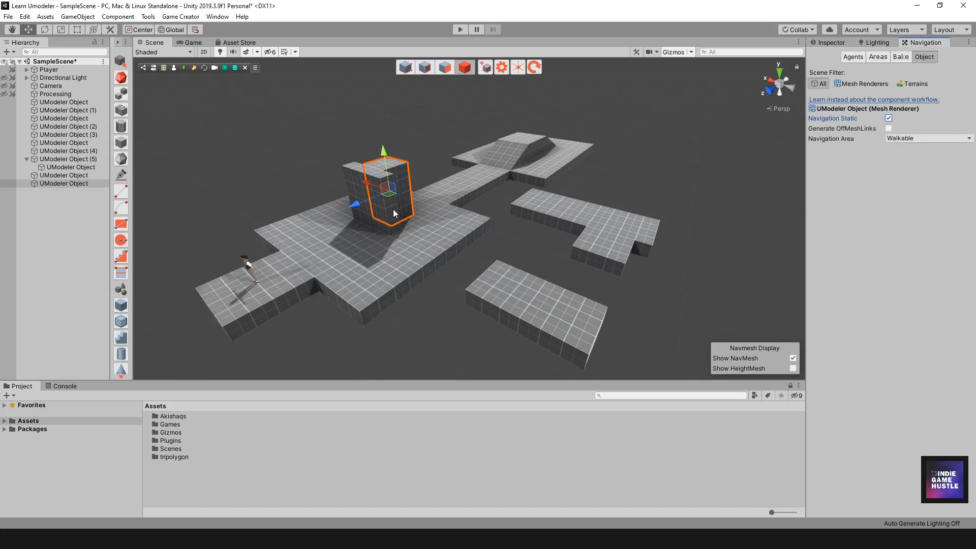
Set the Navigation Area of the wall and the projecting box to Not Walkable, including their child objects
click(348, 181)
click(903, 138)
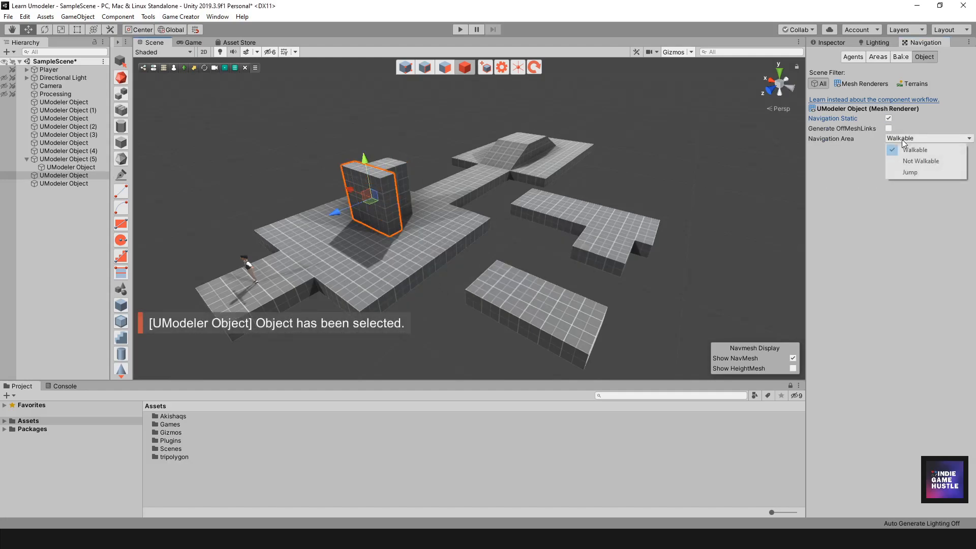
click(912, 163)
click(457, 292)
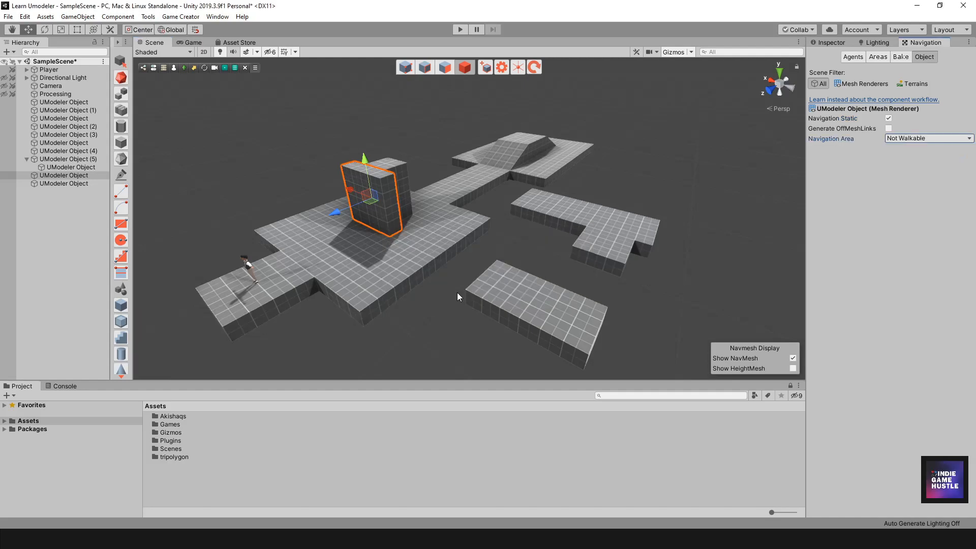
click(388, 165)
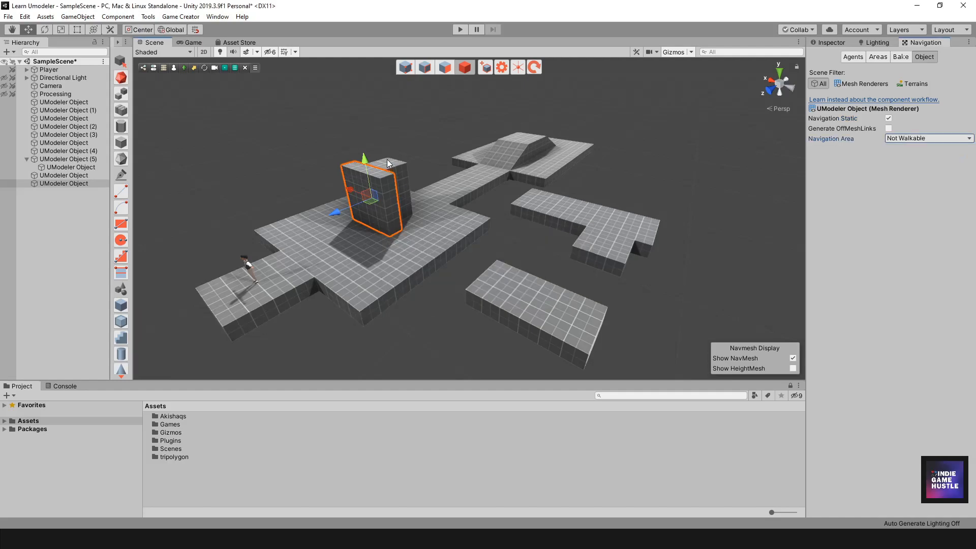
click(912, 140)
click(920, 160)
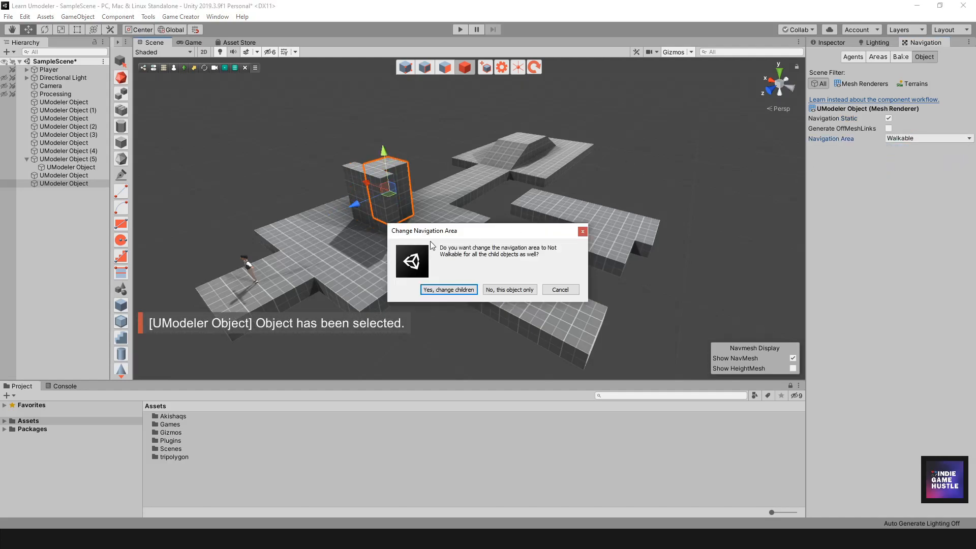
click(448, 291)
Bake the navigation mesh, inspect its coverage from several sides and deselect the box
alt+drag(465, 276, 500, 240)
middle_drag(499, 240, 491, 250)
alt+drag(490, 250, 443, 254)
alt+drag(361, 268, 767, 125)
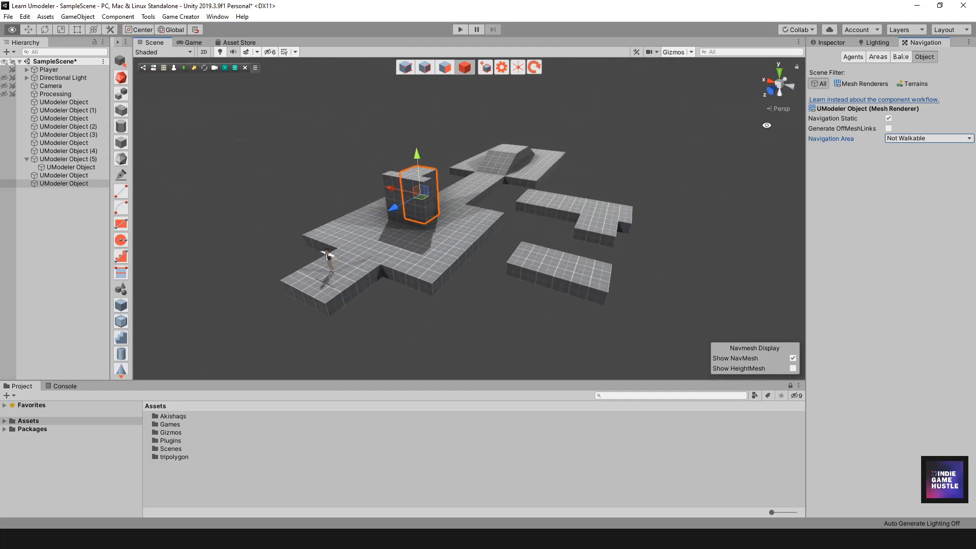
click(901, 57)
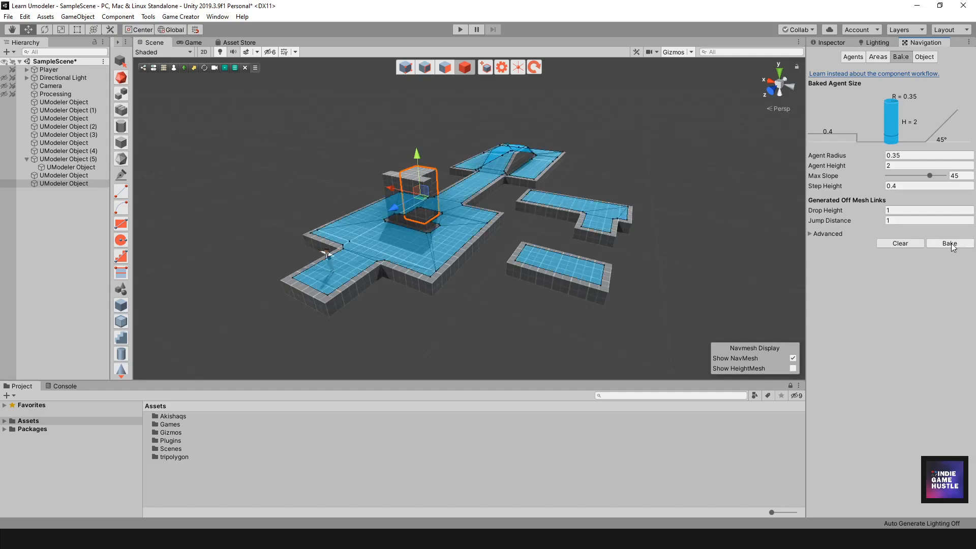
alt+drag(474, 191, 487, 257)
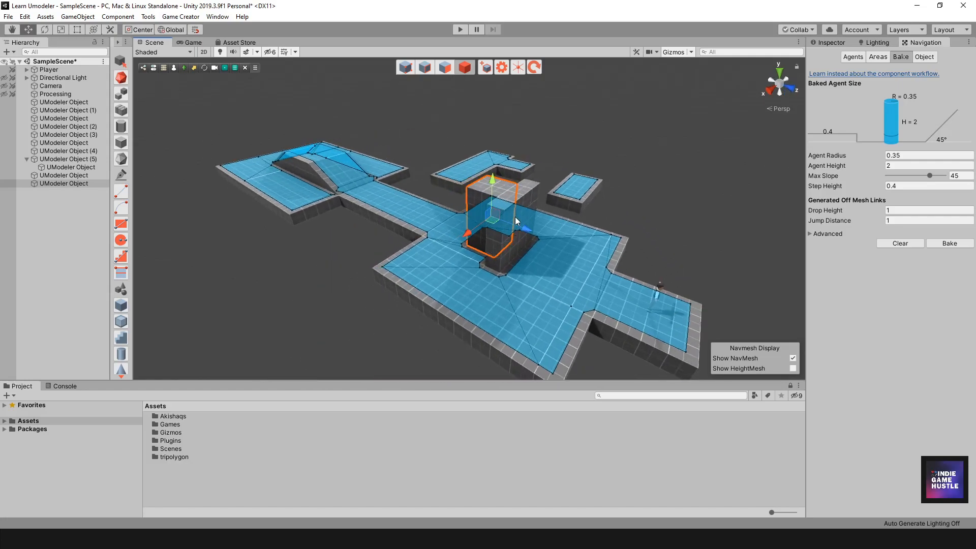
alt+drag(450, 274, 499, 239)
scroll(484, 222, down, 3)
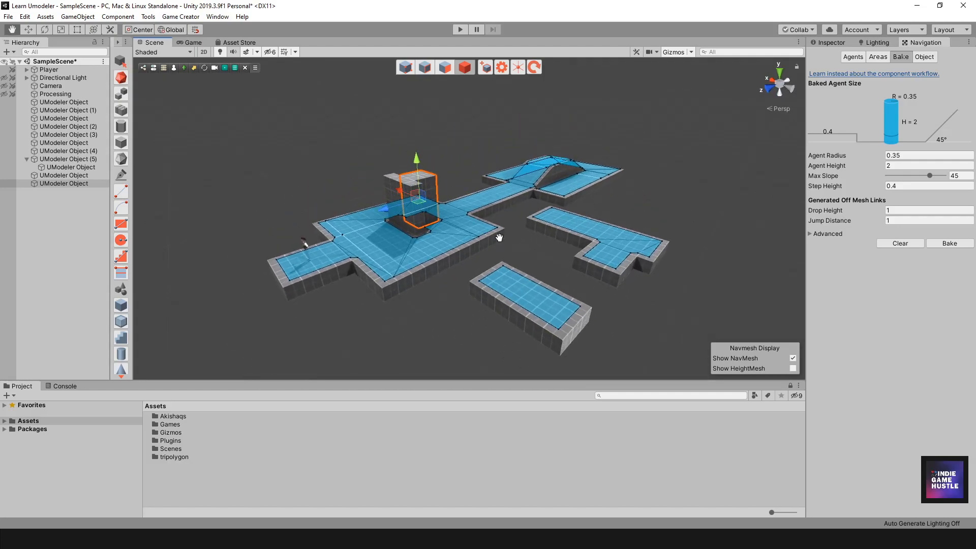
middle_drag(499, 237, 520, 235)
click(57, 227)
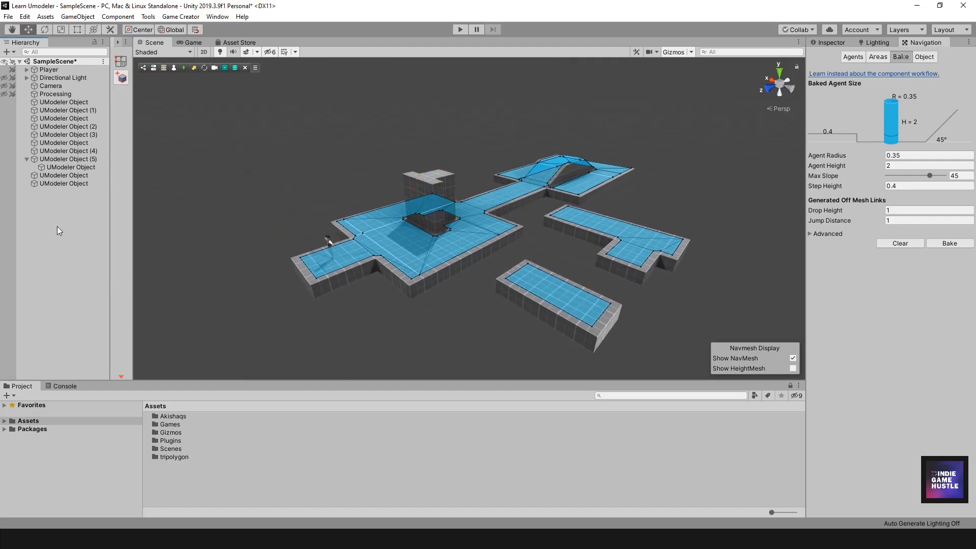
Select the Player object and review its Player Character and Character Animator settings in the Inspector
click(51, 69)
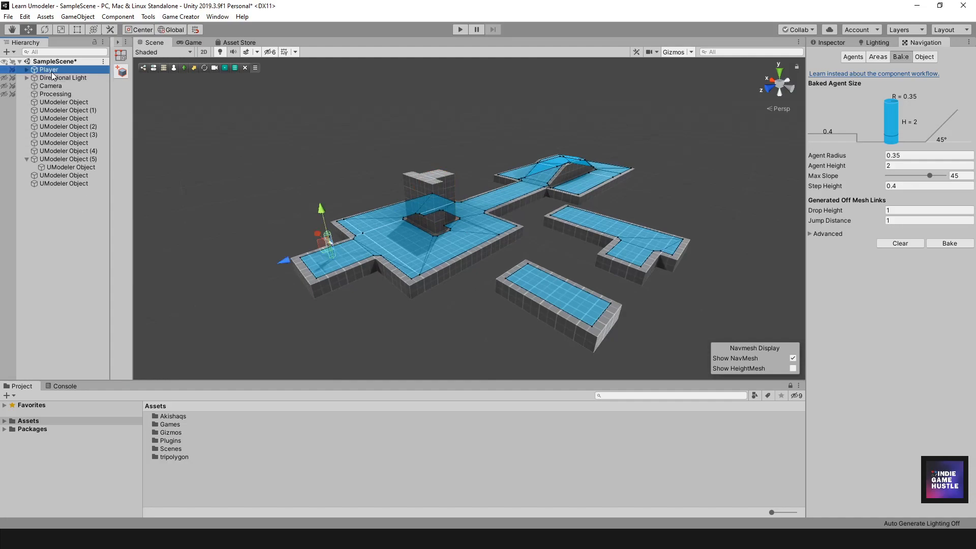
click(838, 40)
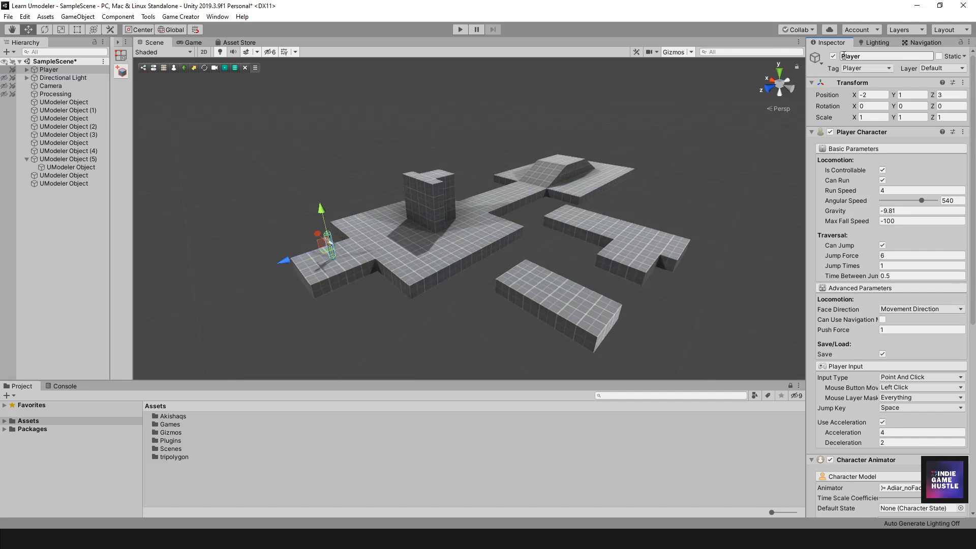
scroll(858, 252, down, 5)
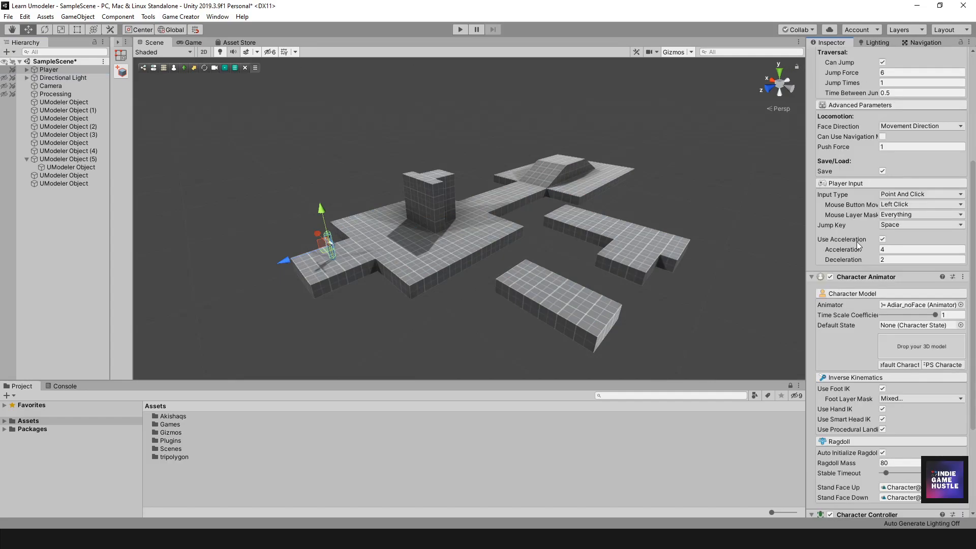
scroll(856, 254, down, 3)
scroll(854, 260, up, 3)
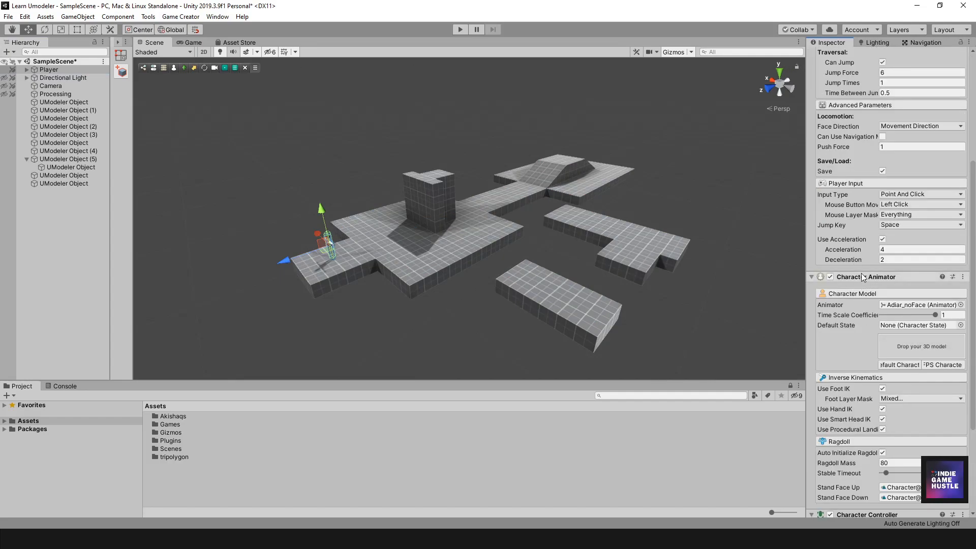
Switch the player's Input Type to Directional and back to Point And Click
click(896, 195)
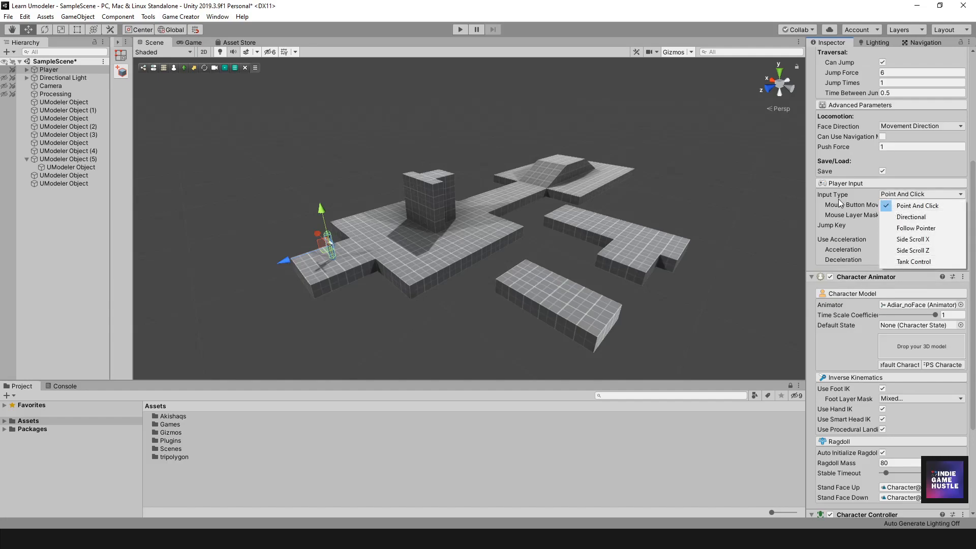
click(909, 217)
click(902, 196)
click(903, 206)
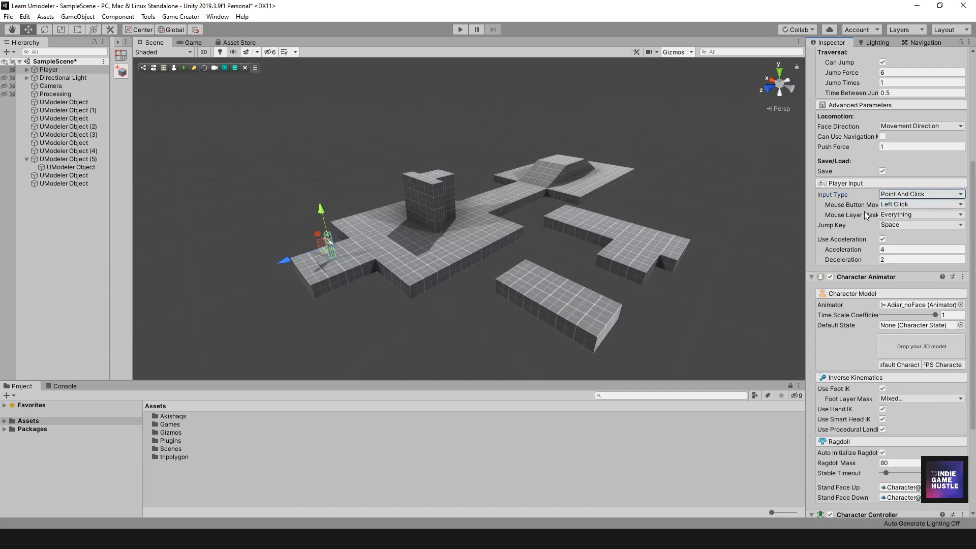
Widen the Inspector so the player's locomotion setting names can be read in full
scroll(867, 219, up, 4)
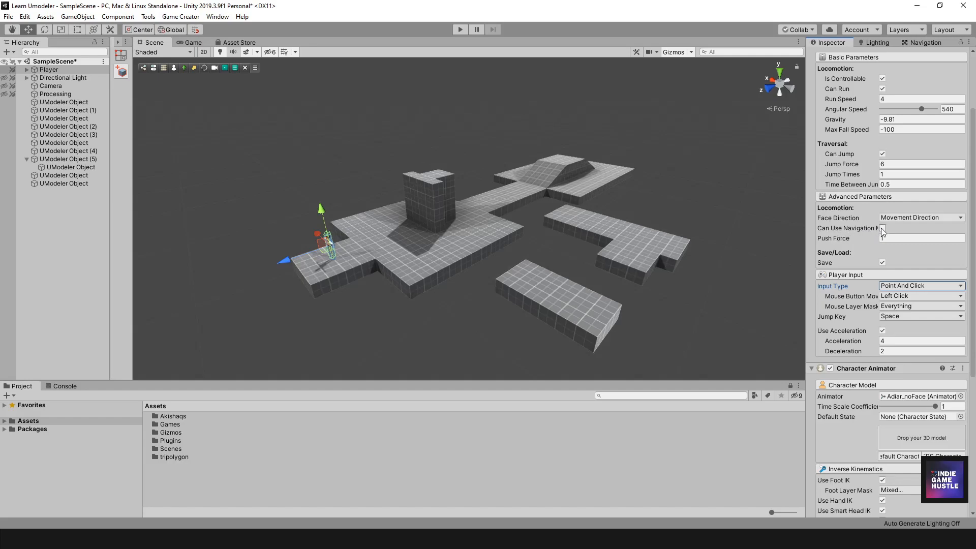
drag(806, 244, 763, 249)
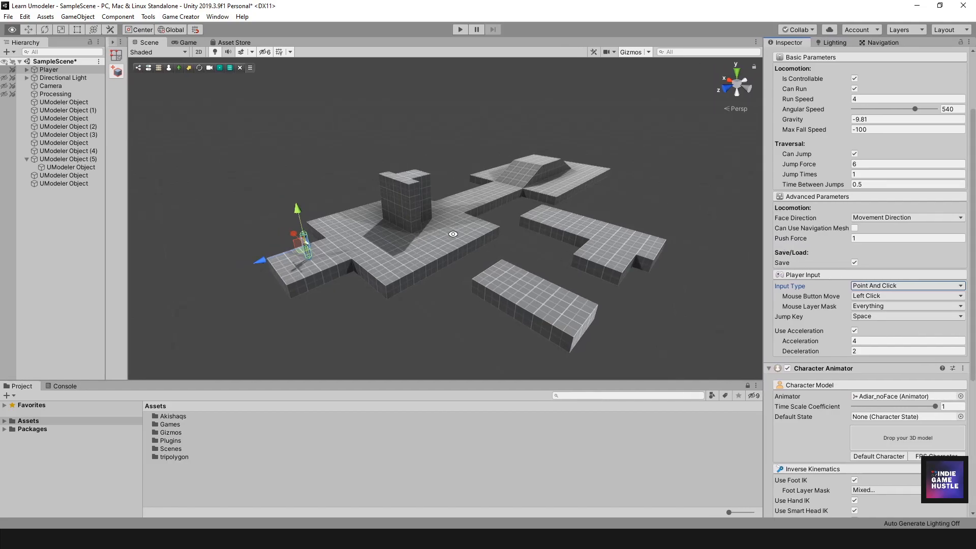
scroll(461, 249, up, 2)
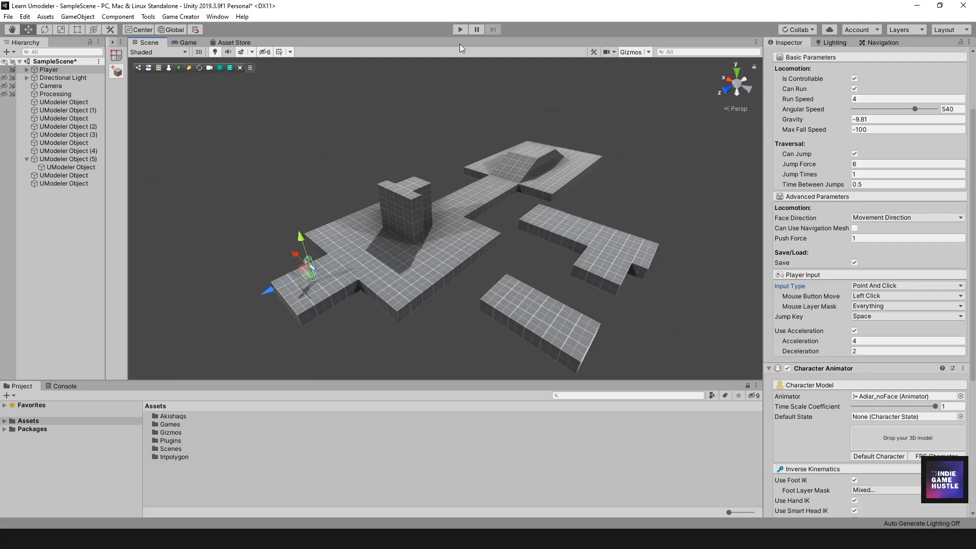
Run the scene briefly to check the game camera's view of the level, and stop it
click(460, 29)
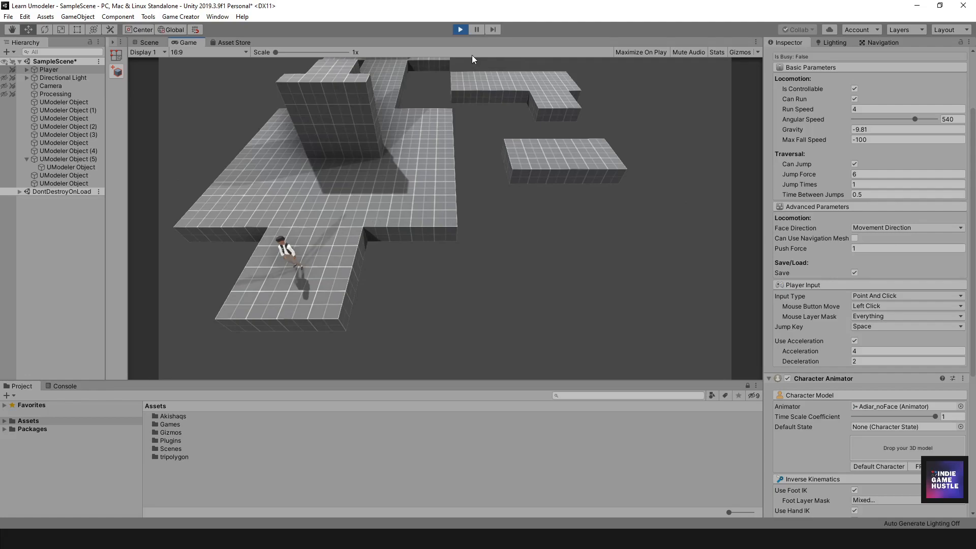
click(459, 30)
mouse_move(490, 244)
alt+mouse_down()
mouse_move(486, 226)
mouse_move(499, 229)
alt+mouse_up()
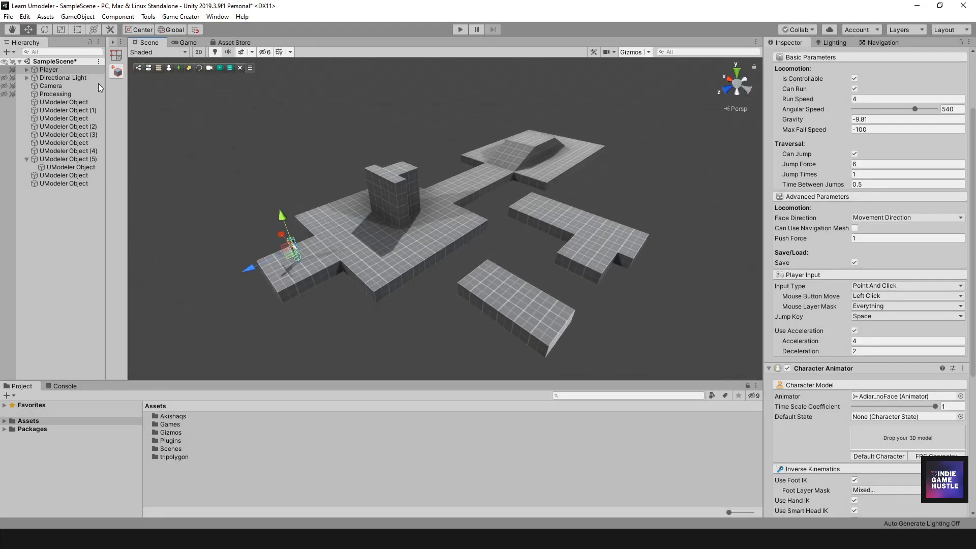
Align the Camera object with the current scene view of the whole level and check the framing in the Game view
click(65, 85)
mouse_move(498, 253)
mouse_down()
mouse_move(478, 244)
mouse_move(490, 253)
mouse_up()
key(w)
click(77, 16)
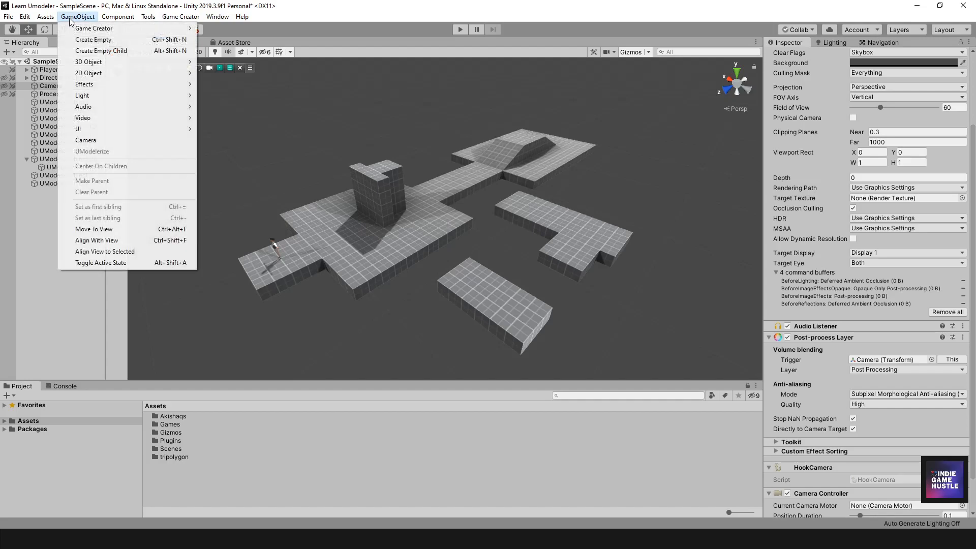
click(98, 240)
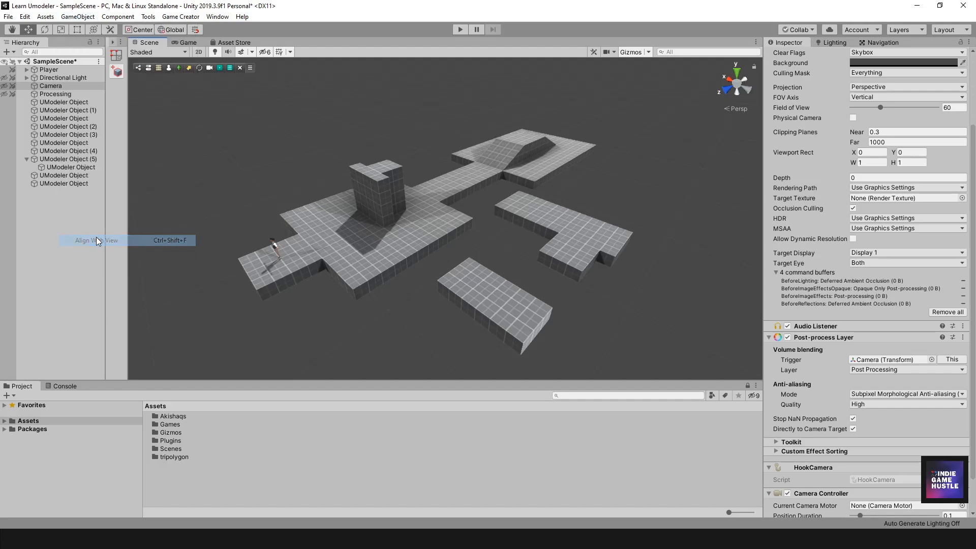
click(185, 42)
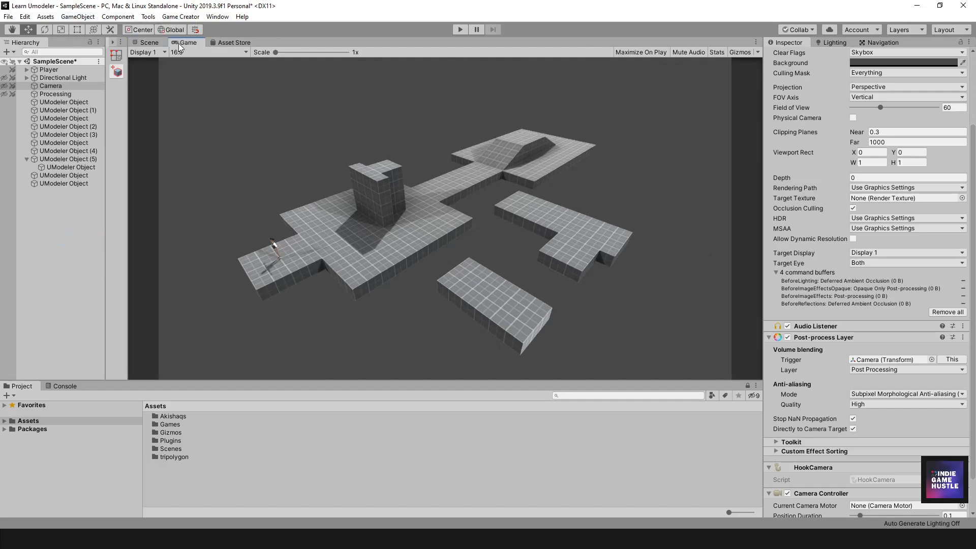
click(152, 44)
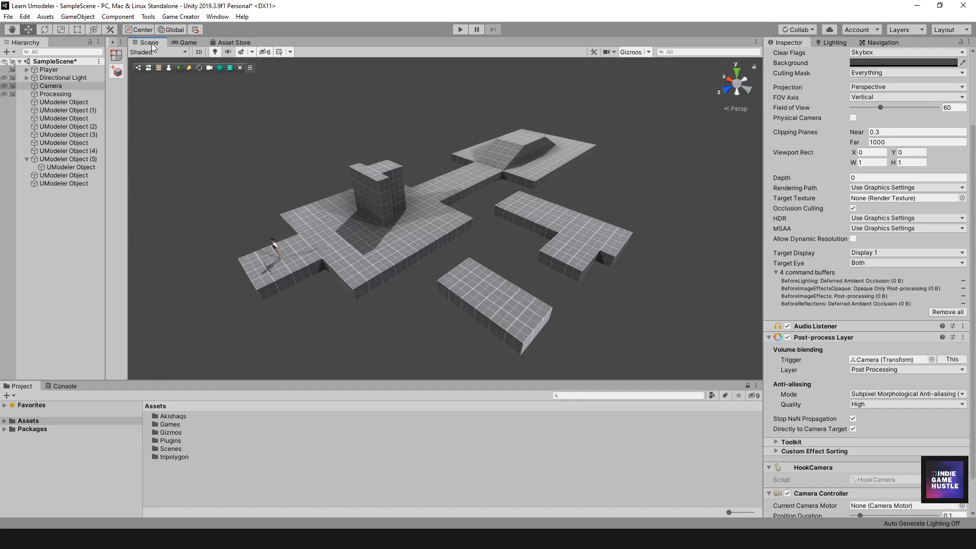
Run the scene with the navigation mesh gizmos shown, send the player to points across the main platform and far ramp area, and stop
click(460, 29)
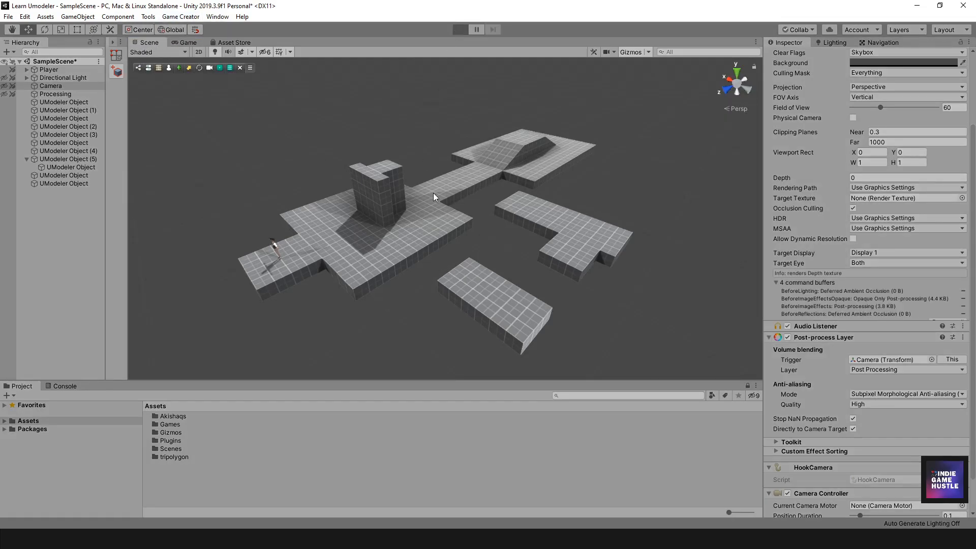
click(879, 41)
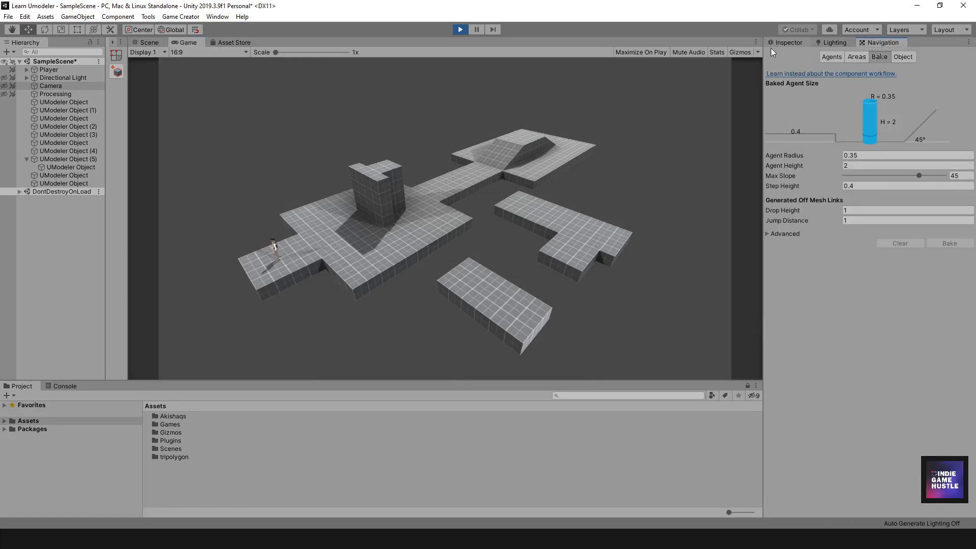
click(739, 53)
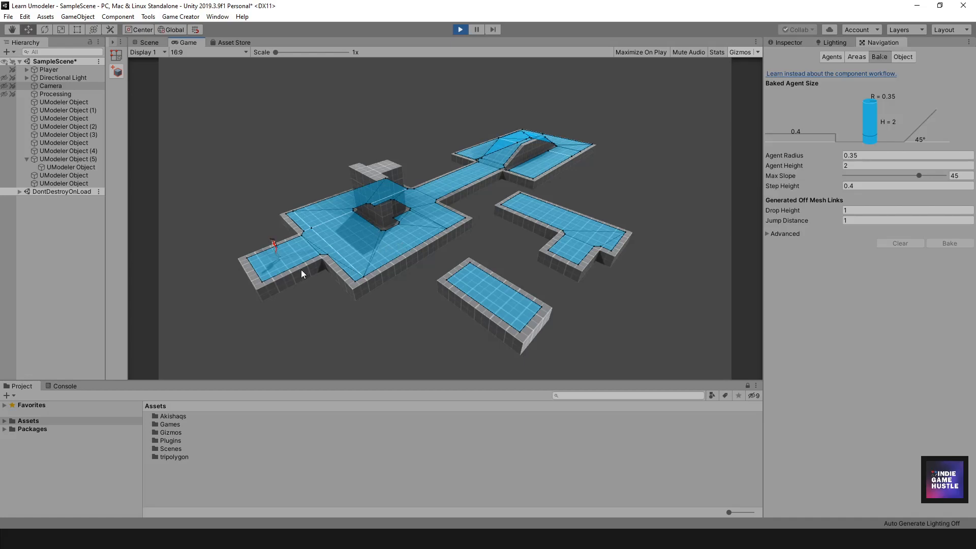
click(319, 230)
click(337, 212)
click(311, 213)
click(344, 225)
click(415, 193)
click(545, 163)
click(461, 31)
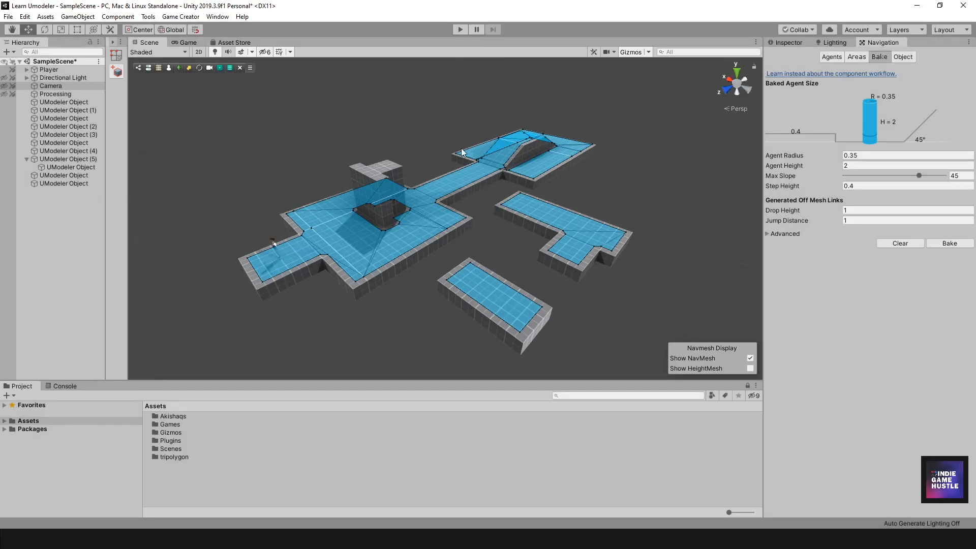
Enable Can Use Navigation Mesh on the Player object and widen the Inspector slightly
mouse_move(433, 249)
alt+mouse_down()
mouse_move(407, 249)
mouse_move(442, 239)
mouse_move(431, 234)
alt+mouse_up()
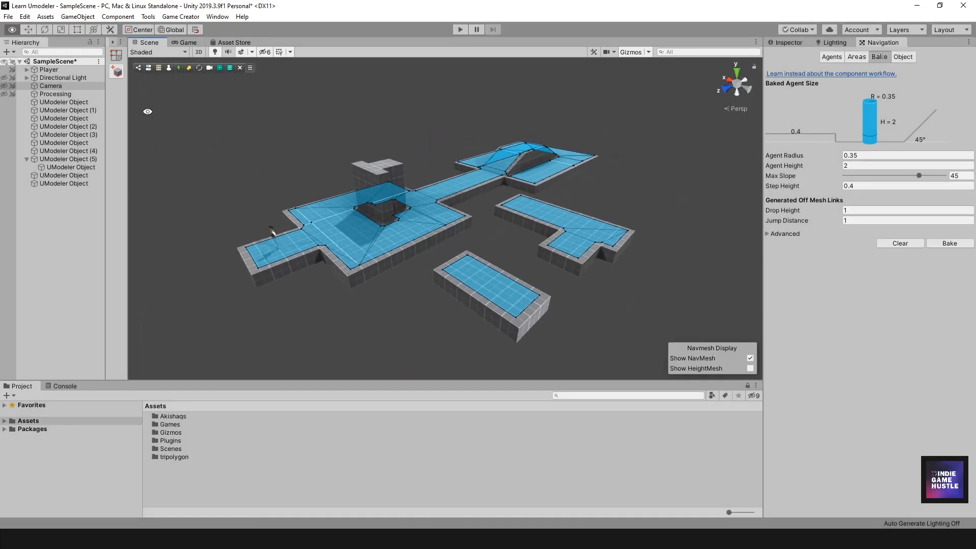
click(57, 71)
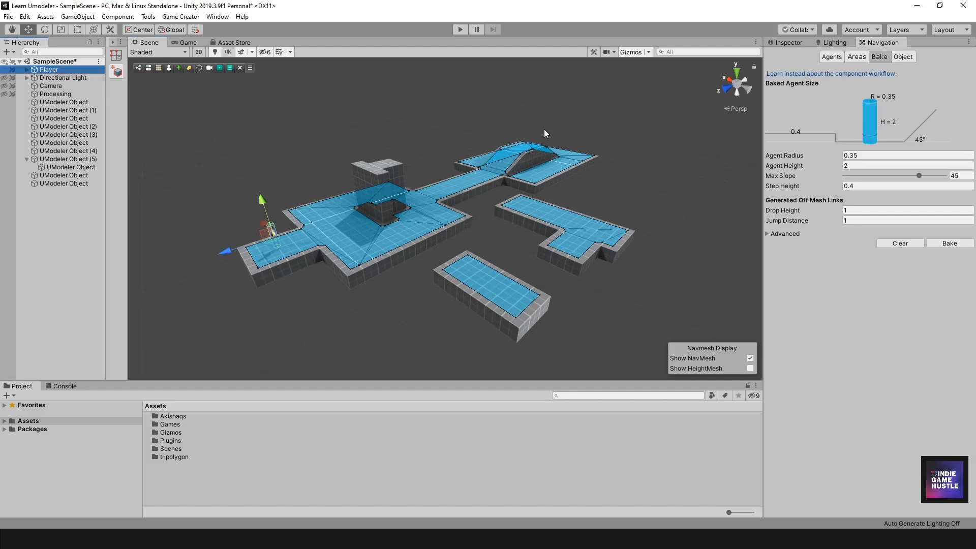
click(787, 42)
click(855, 228)
mouse_move(763, 237)
mouse_down()
mouse_move(689, 237)
mouse_move(754, 238)
mouse_up()
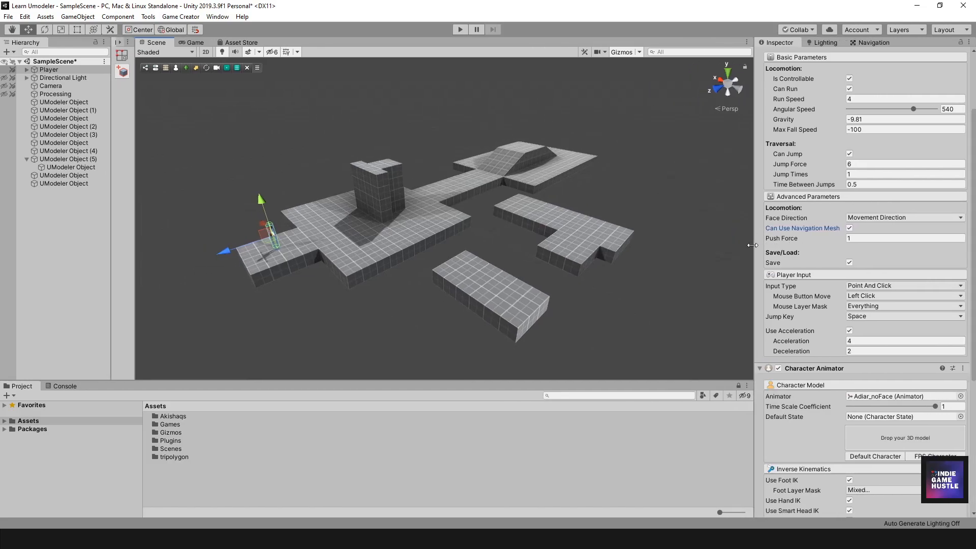
Run the scene with the navigation mesh displayed and walk the player around the tower, over the bridge and onto the far ramp
click(461, 32)
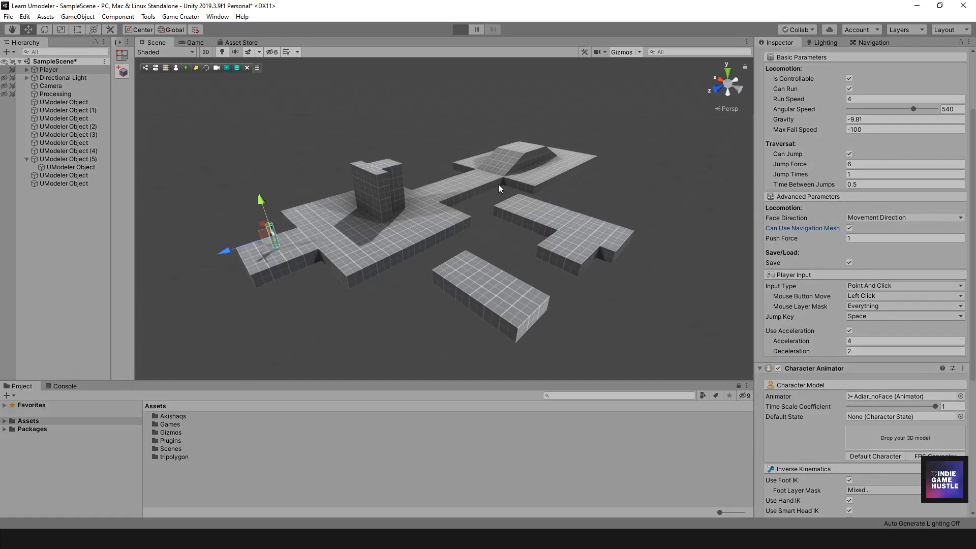
click(878, 43)
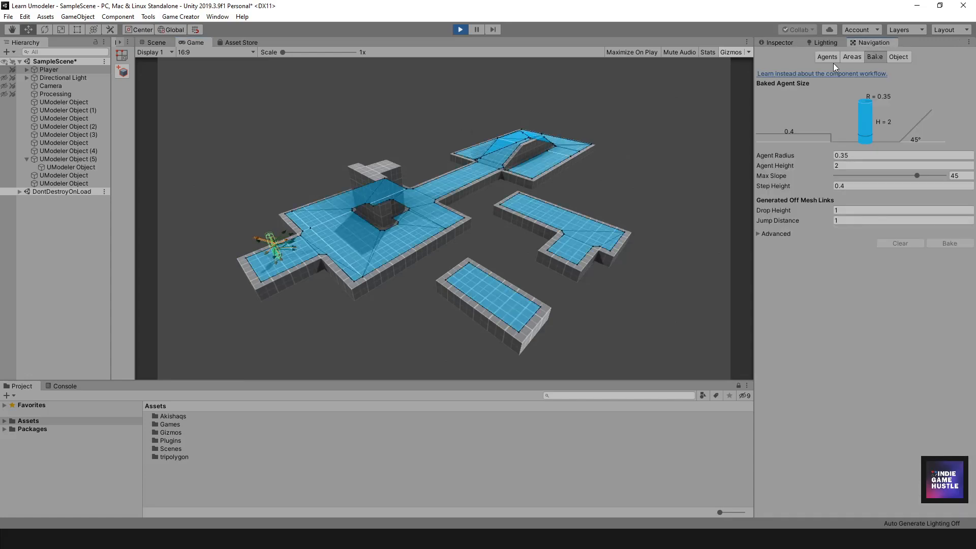
click(347, 242)
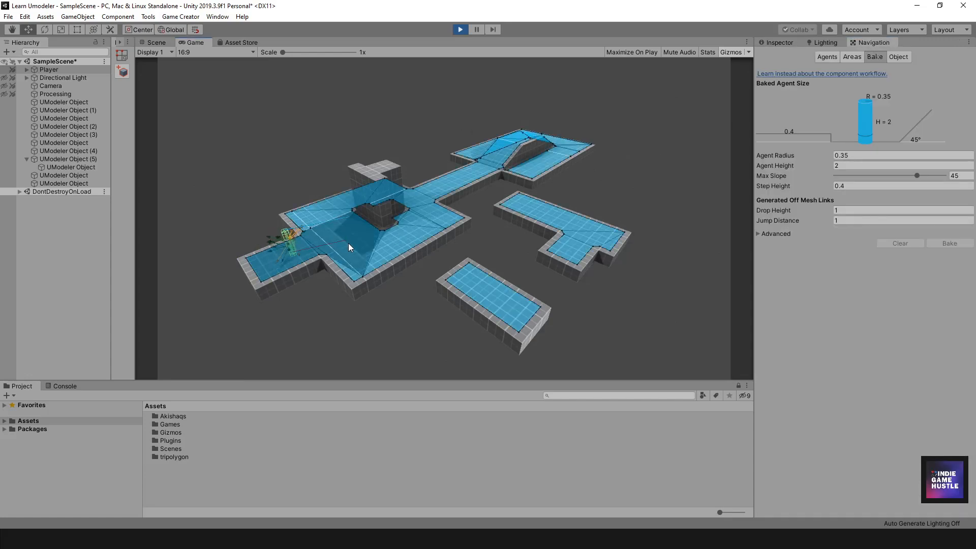
click(416, 196)
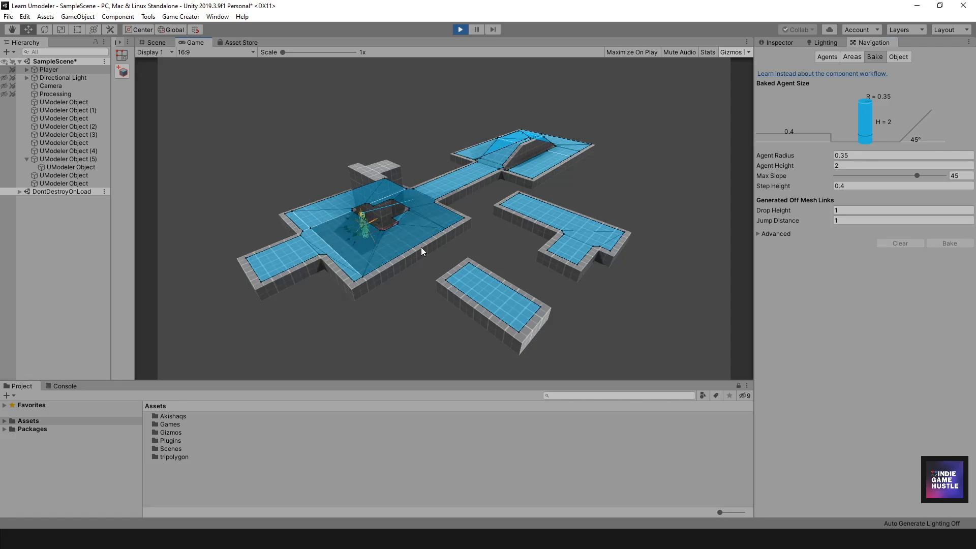
click(352, 218)
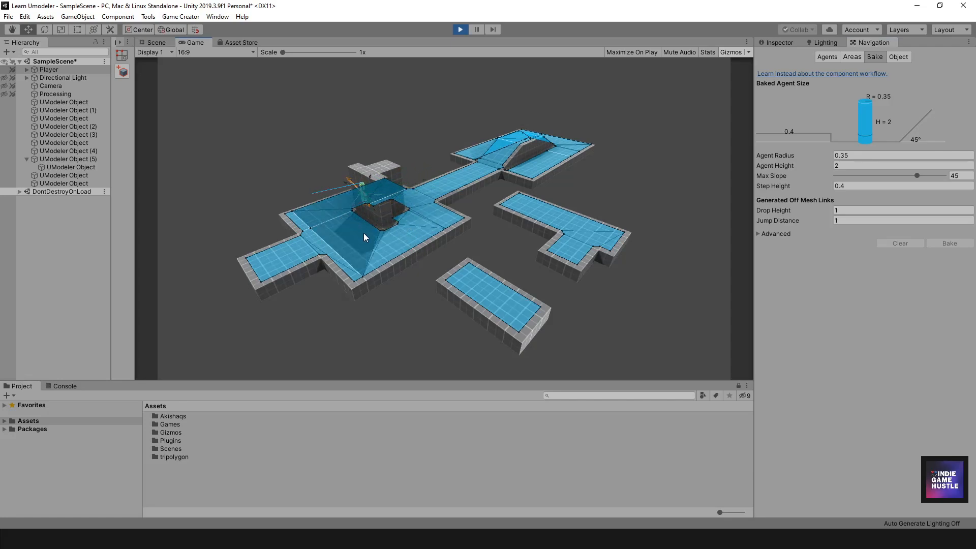
click(432, 194)
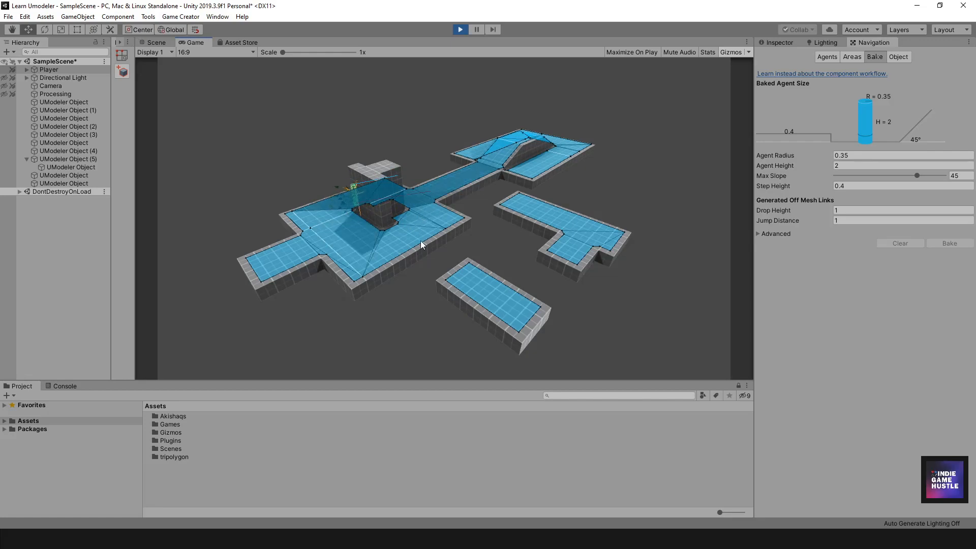
click(519, 136)
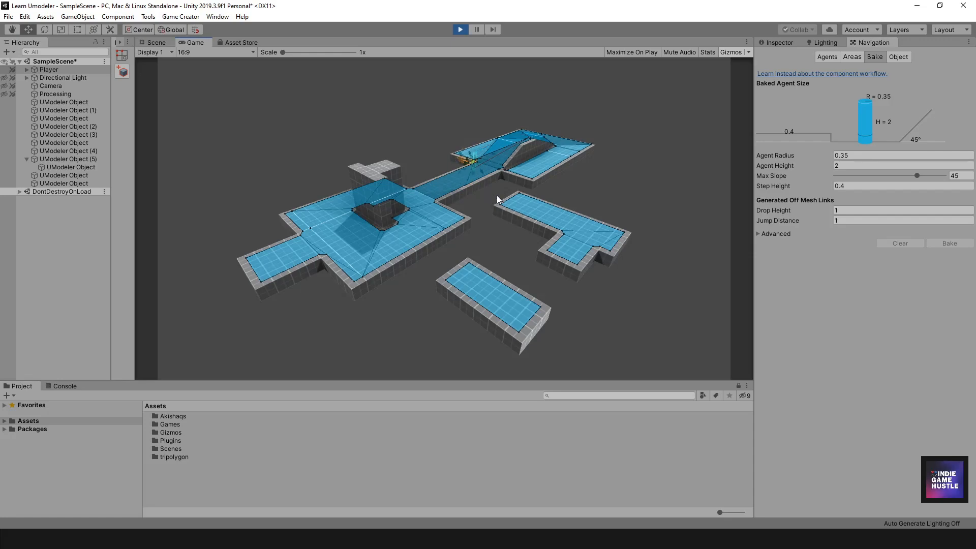
Test player movement with the Game view gizmos hidden, including toward the detached platform, repeat with them shown, and stop the scene
click(727, 52)
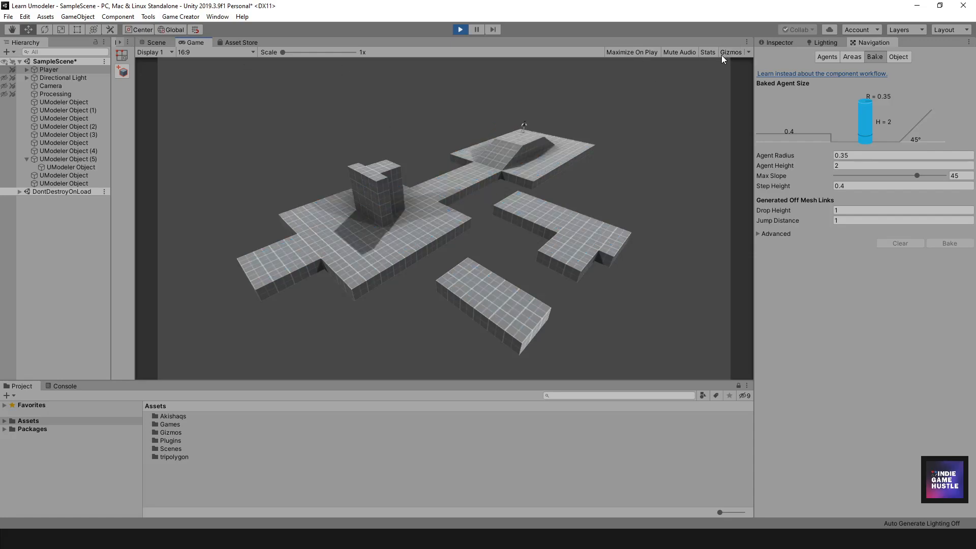
click(530, 171)
click(506, 151)
click(458, 182)
click(498, 301)
click(731, 51)
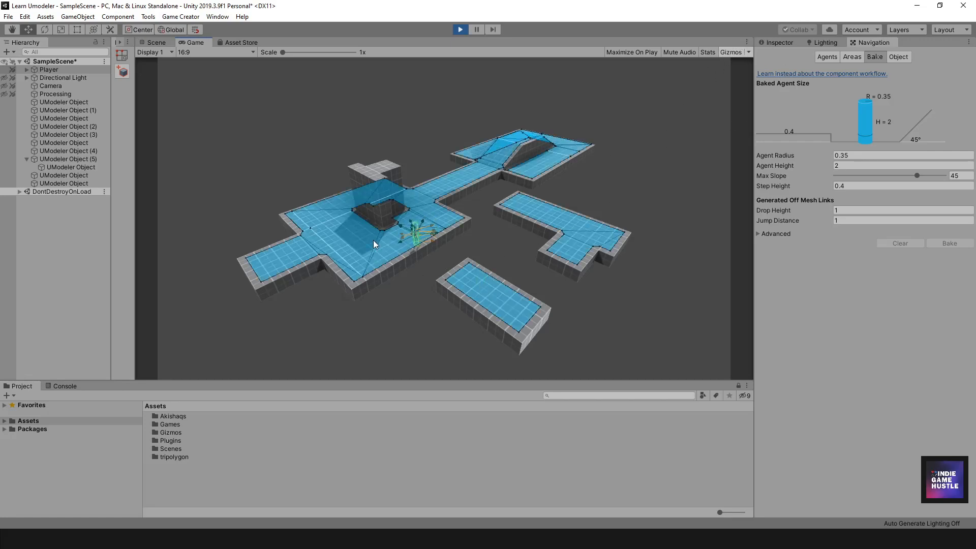
click(355, 233)
click(432, 192)
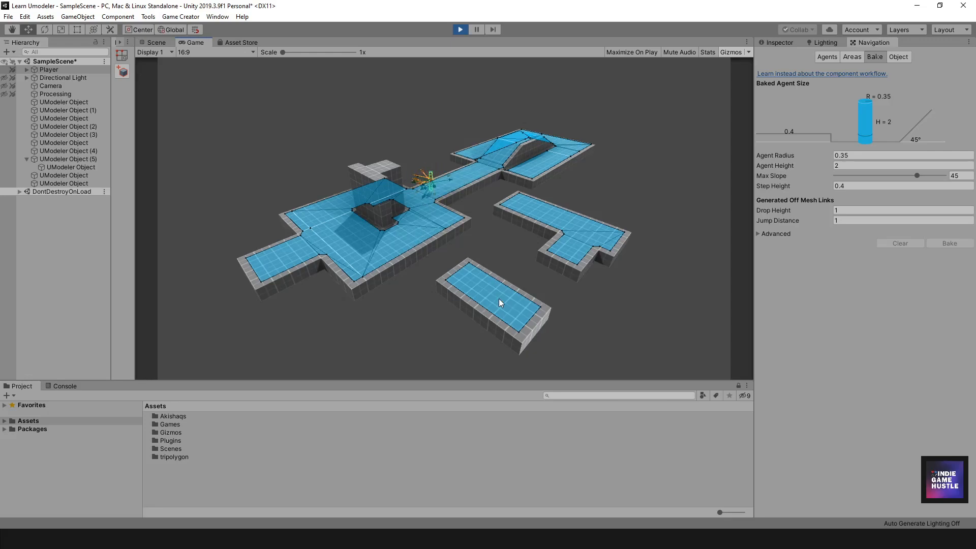
click(459, 29)
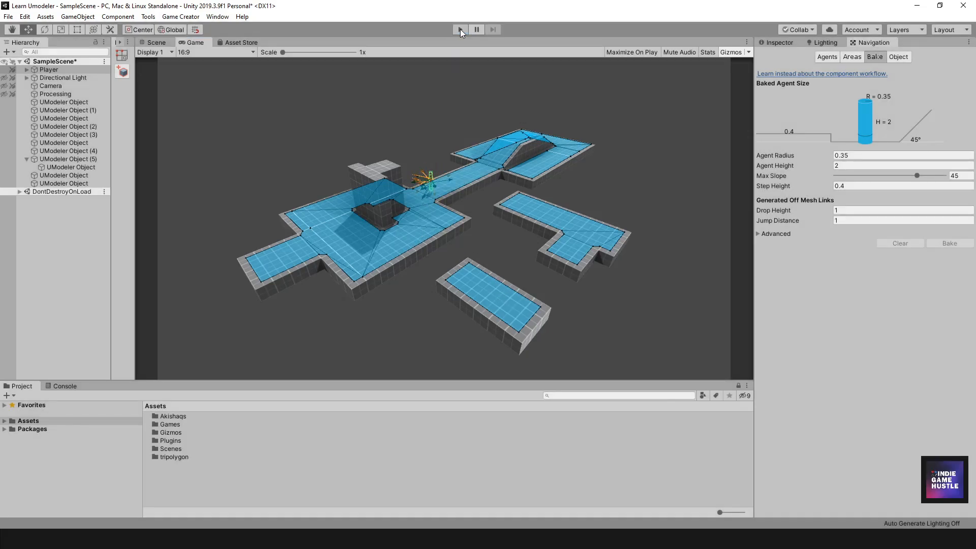
Enable Generate OffMeshLinks for the detached rectangular platform, applying the change to its child objects as well
alt+drag(468, 181, 497, 236)
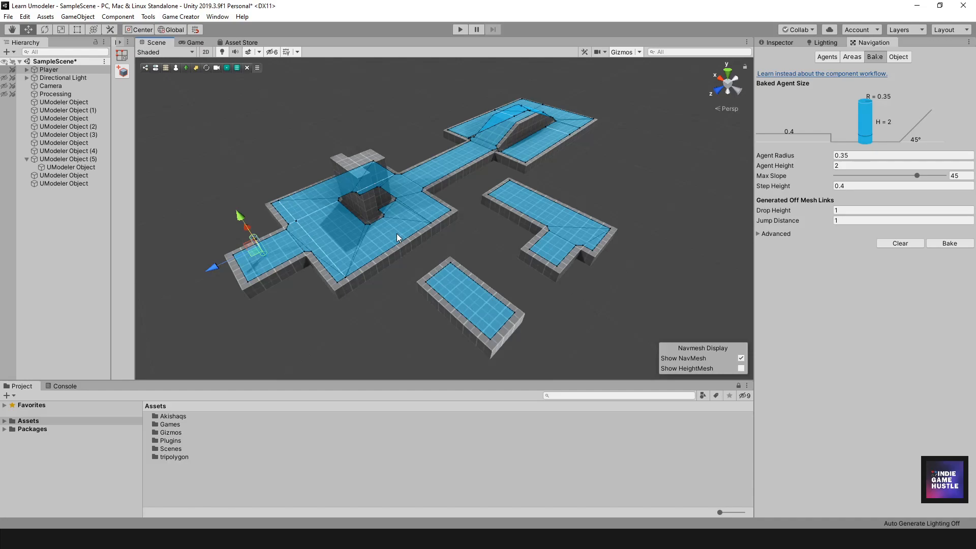
alt+drag(452, 264, 449, 239)
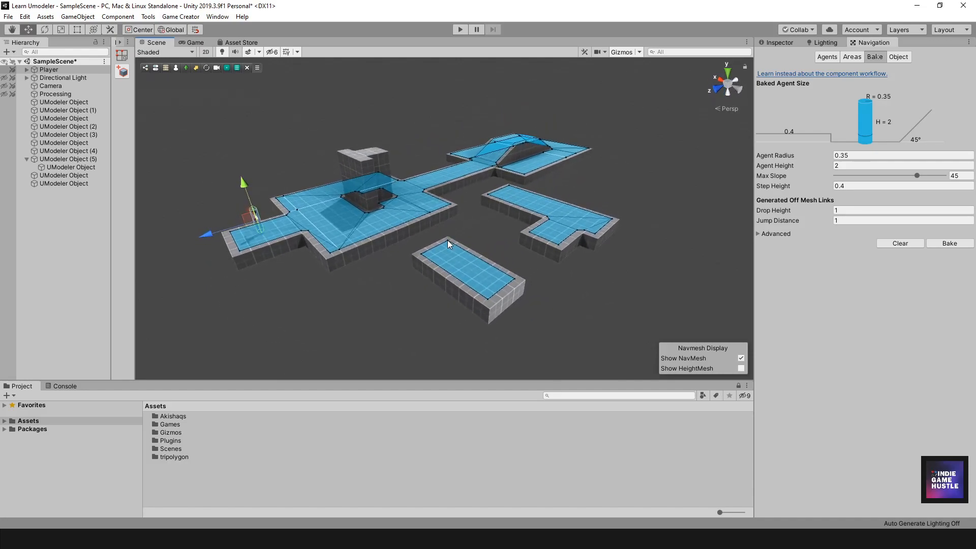
alt+drag(453, 213, 468, 234)
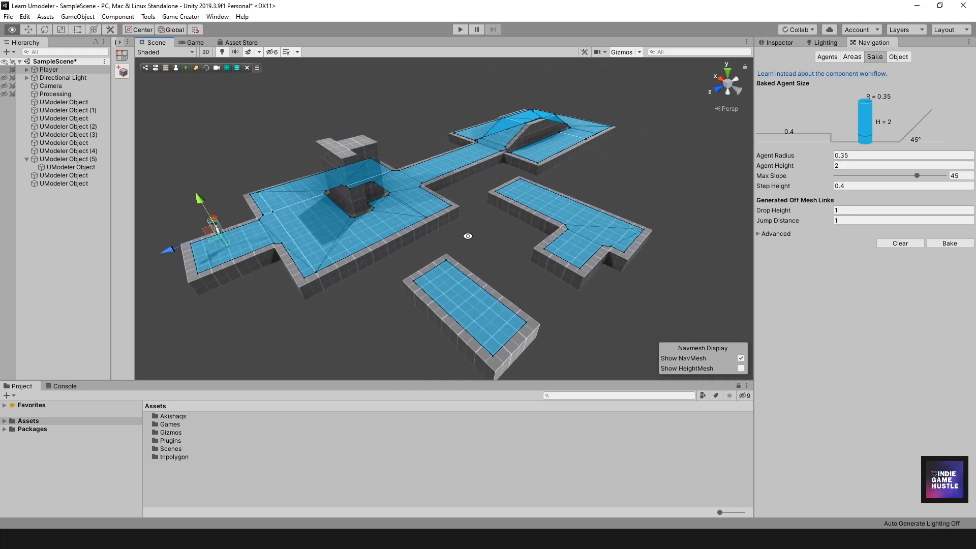
click(772, 41)
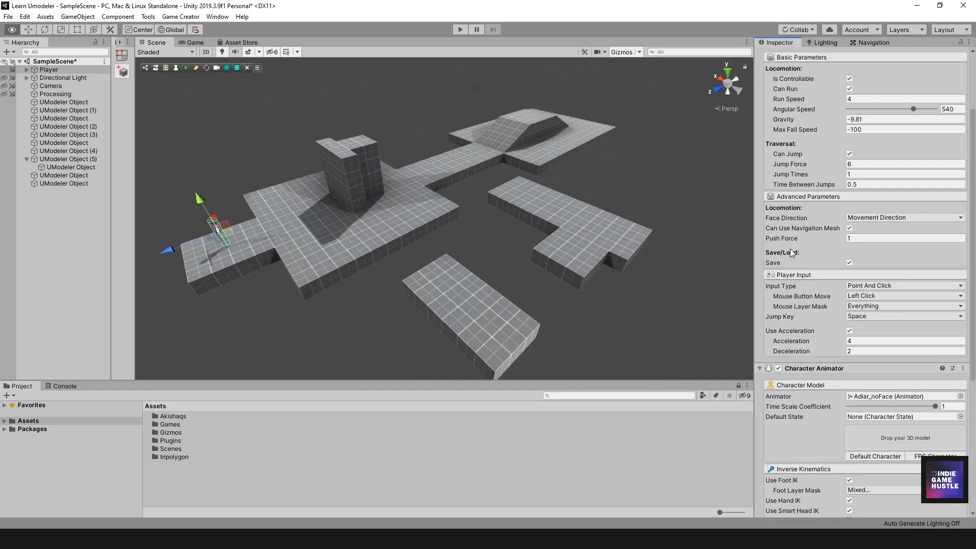
alt+drag(501, 266, 482, 233)
click(477, 229)
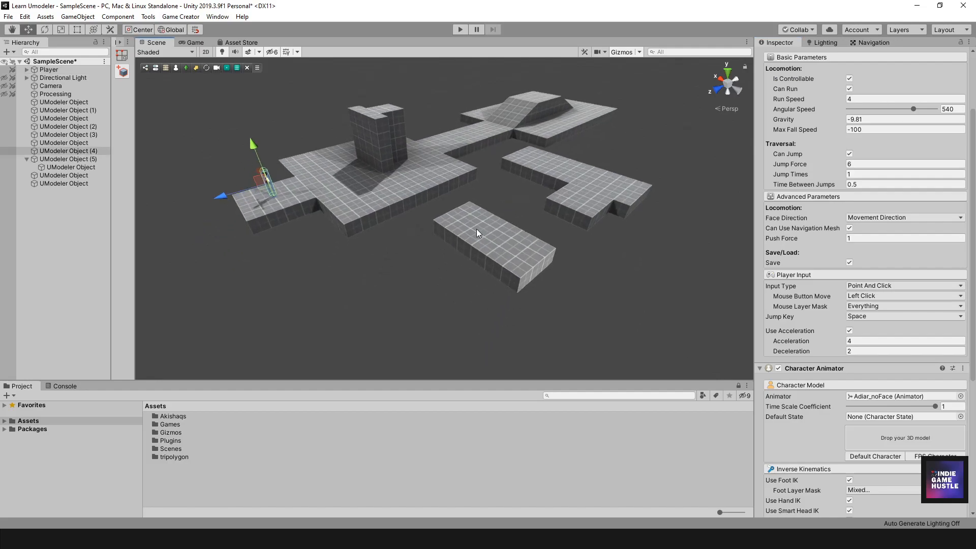
click(440, 67)
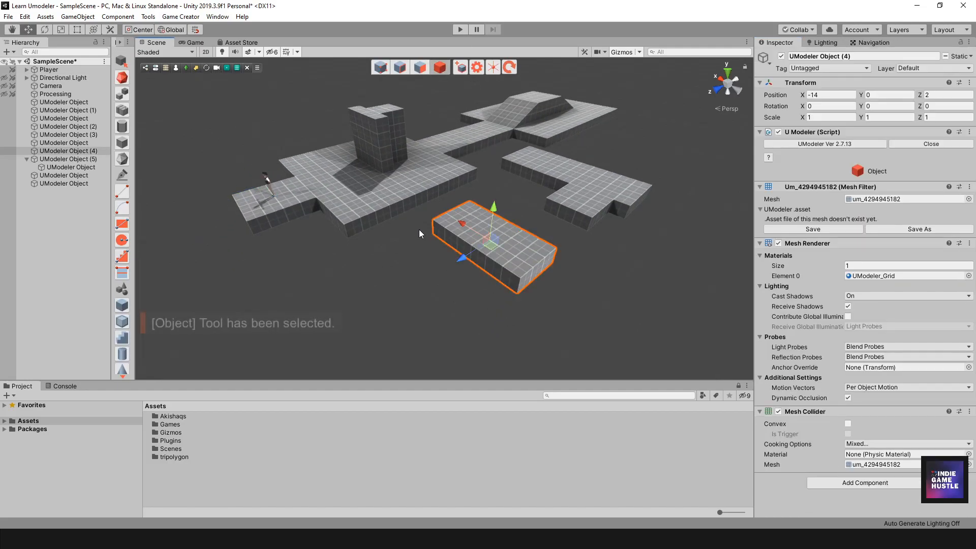
click(873, 43)
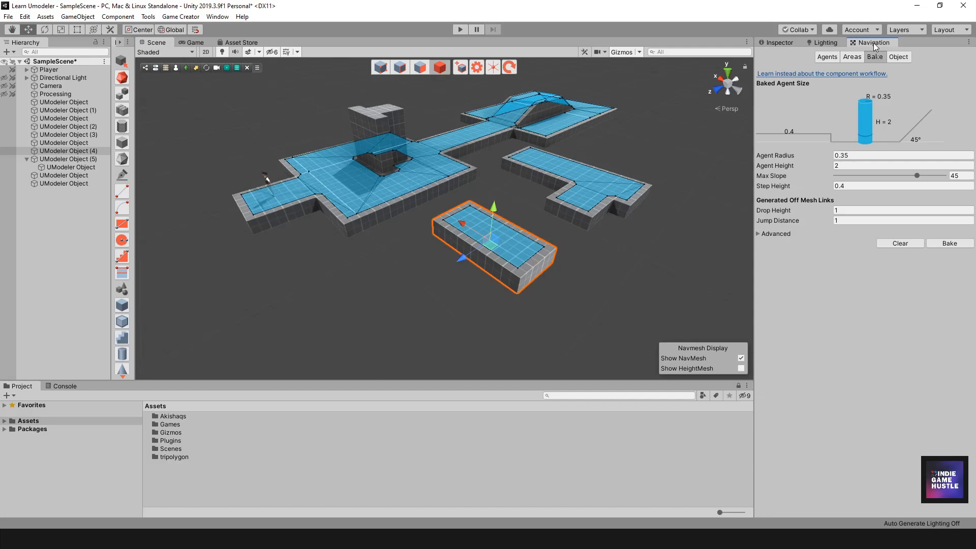
click(899, 57)
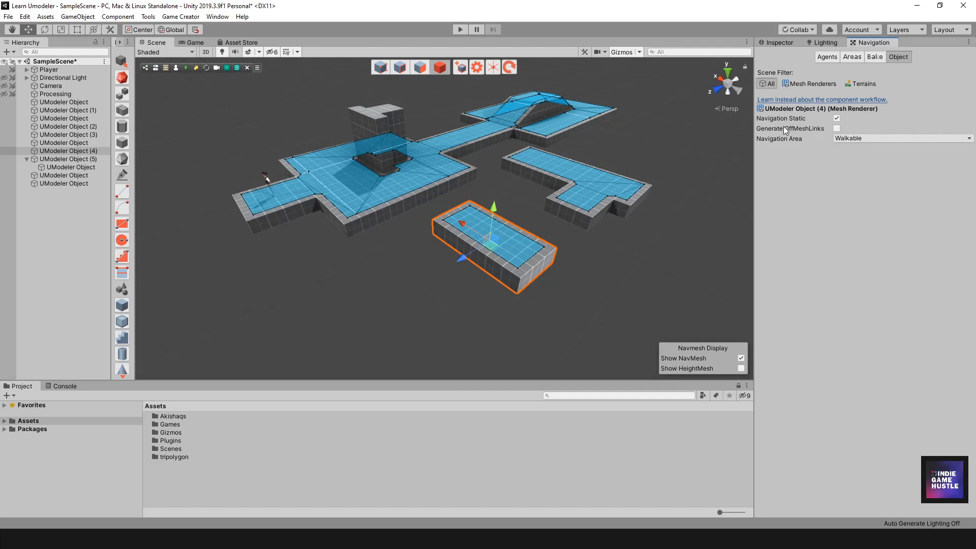
click(837, 128)
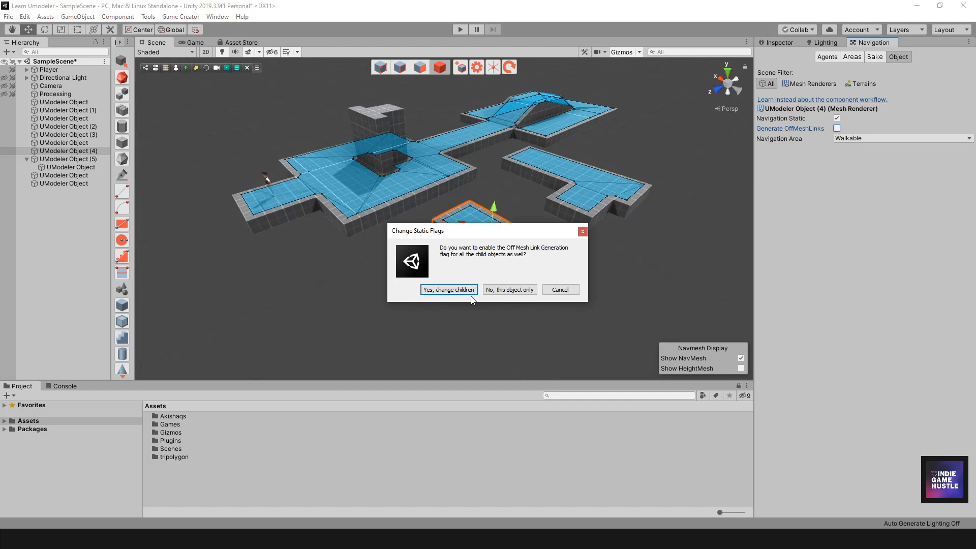
click(445, 297)
Select the main platform around the tower and check its Generate OffMeshLinks setting
alt+drag(398, 281, 464, 268)
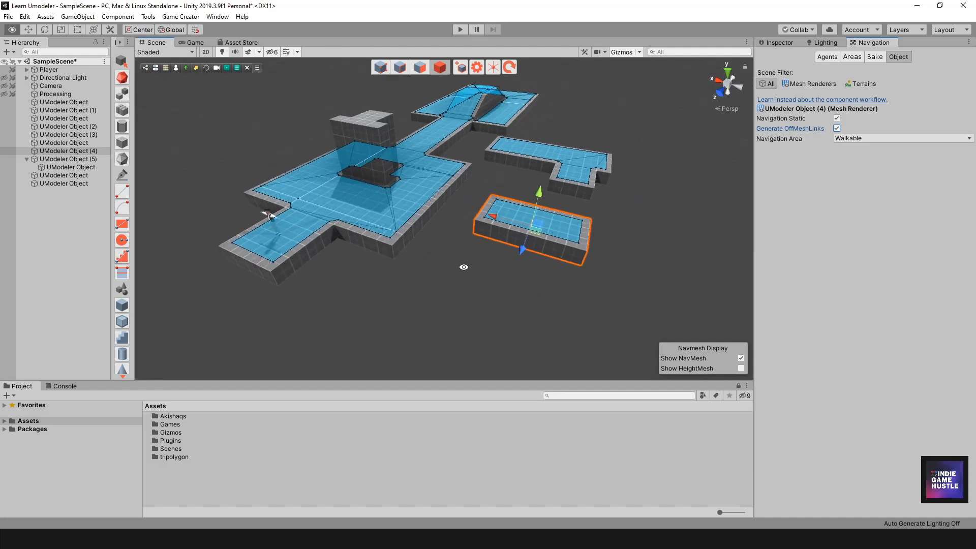
alt+drag(463, 207, 477, 242)
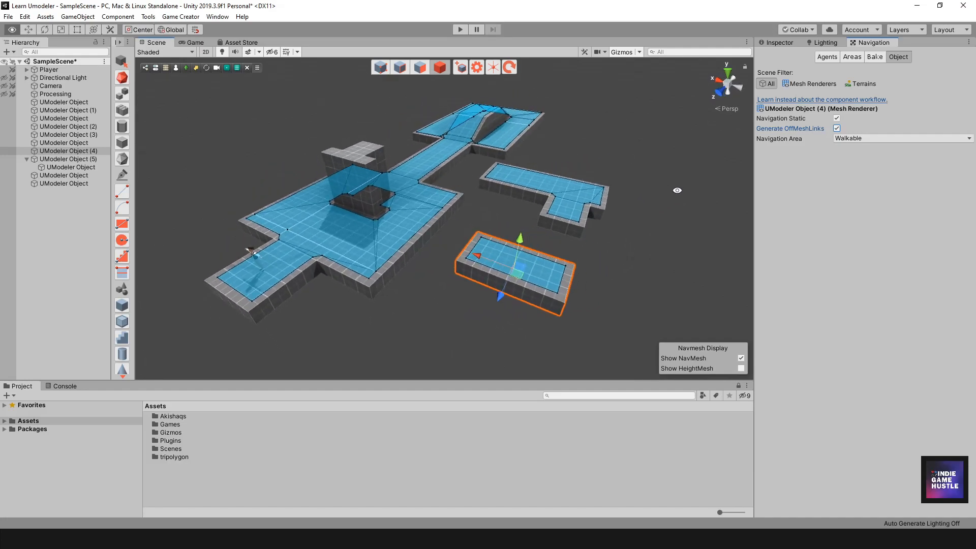
alt+drag(411, 262, 408, 227)
click(407, 227)
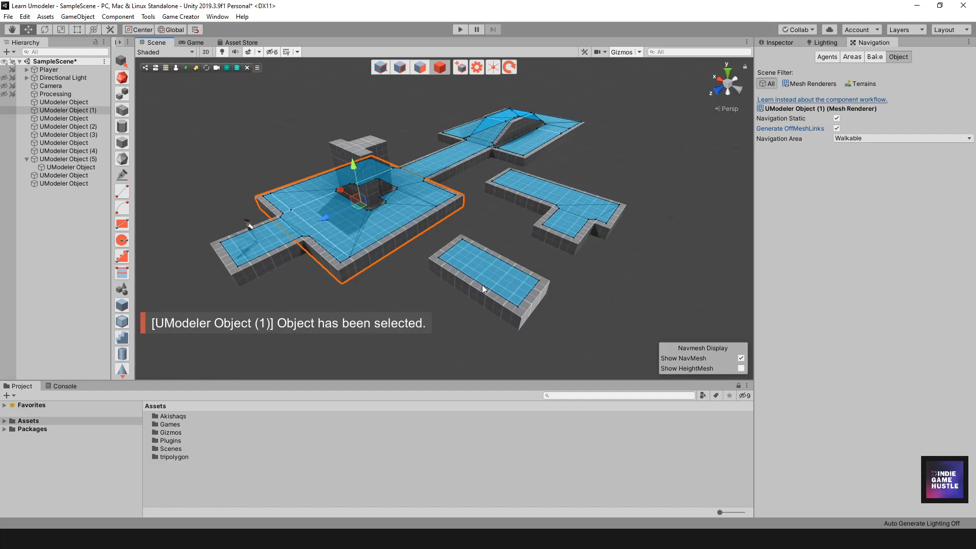
alt+drag(474, 275, 460, 236)
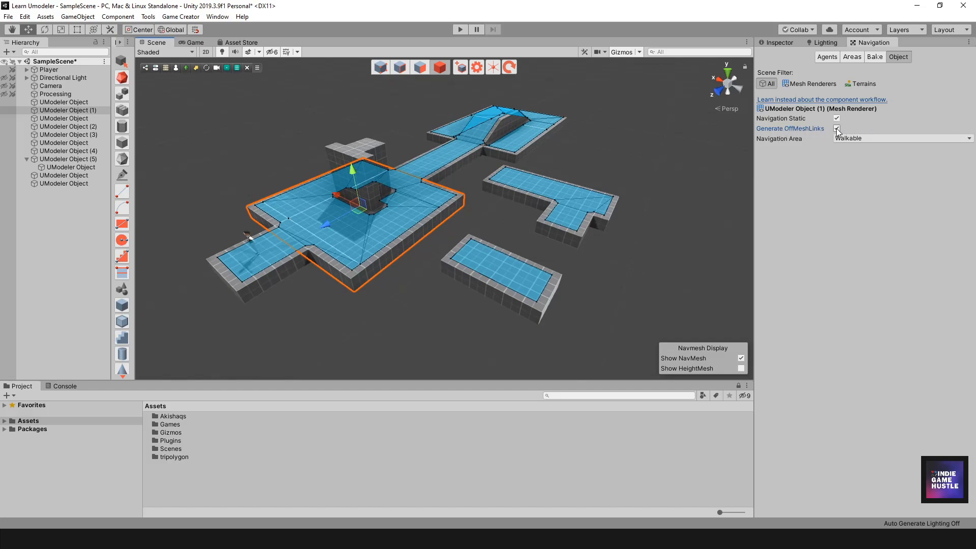
Enable Generate OffMeshLinks for the small block and the long bar of the detached L-shaped platform, including their child objects
alt+drag(531, 174, 468, 199)
click(505, 253)
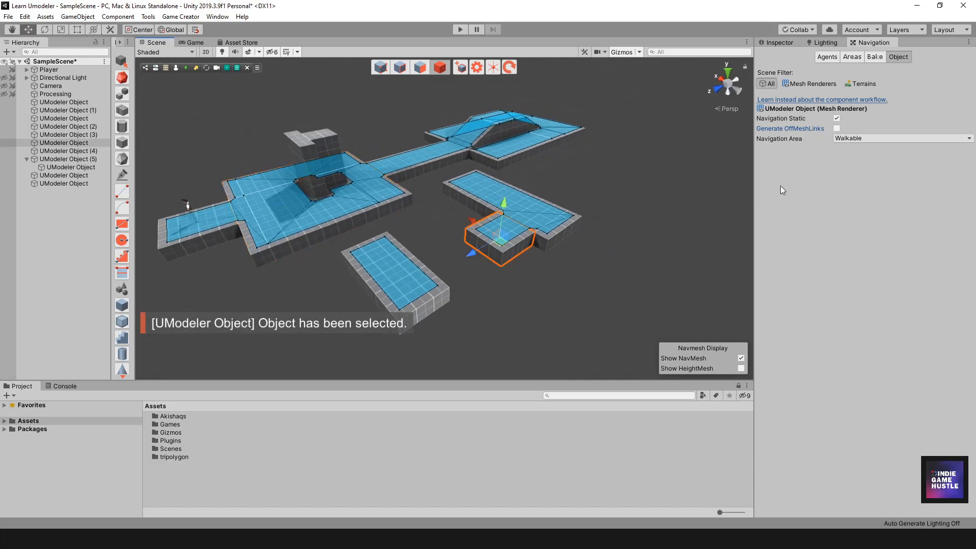
click(837, 128)
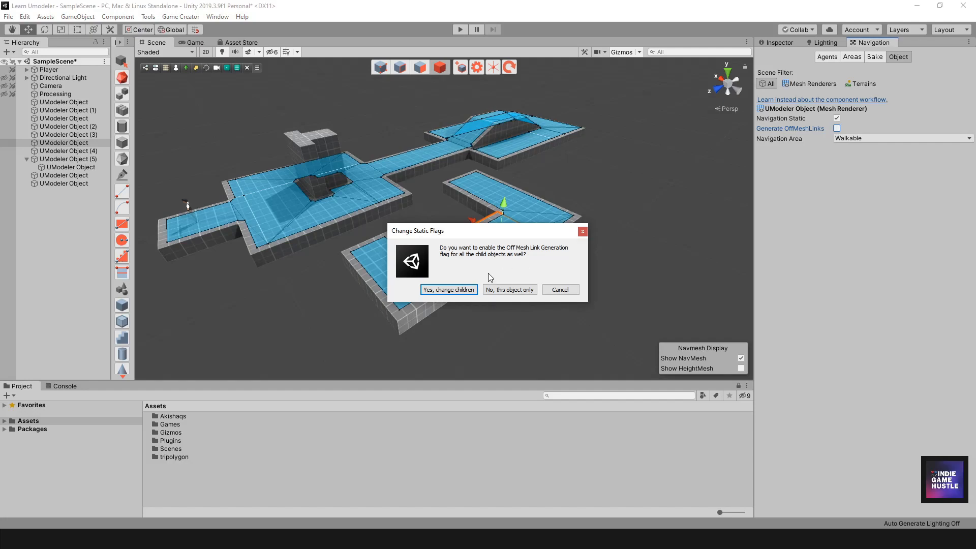
click(466, 291)
alt+drag(476, 174, 575, 190)
click(443, 190)
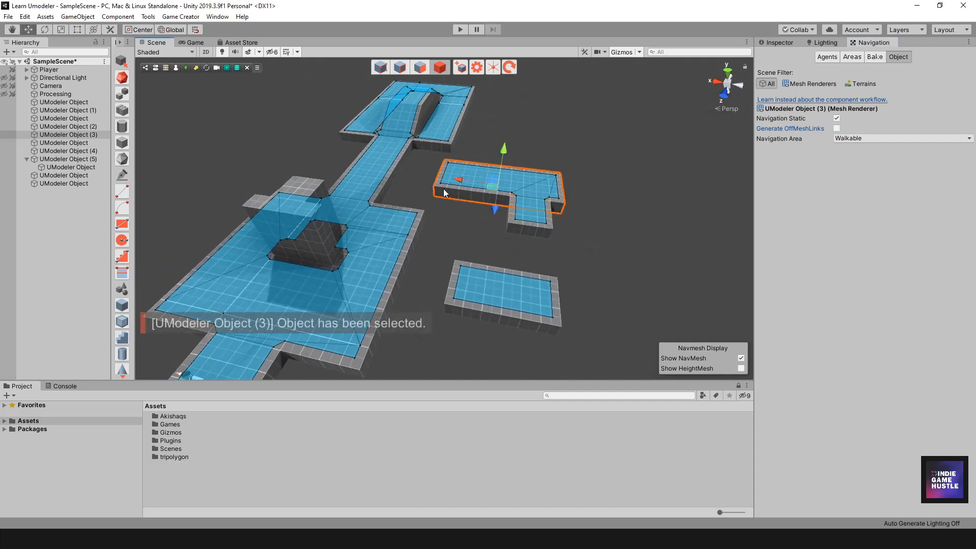
click(837, 129)
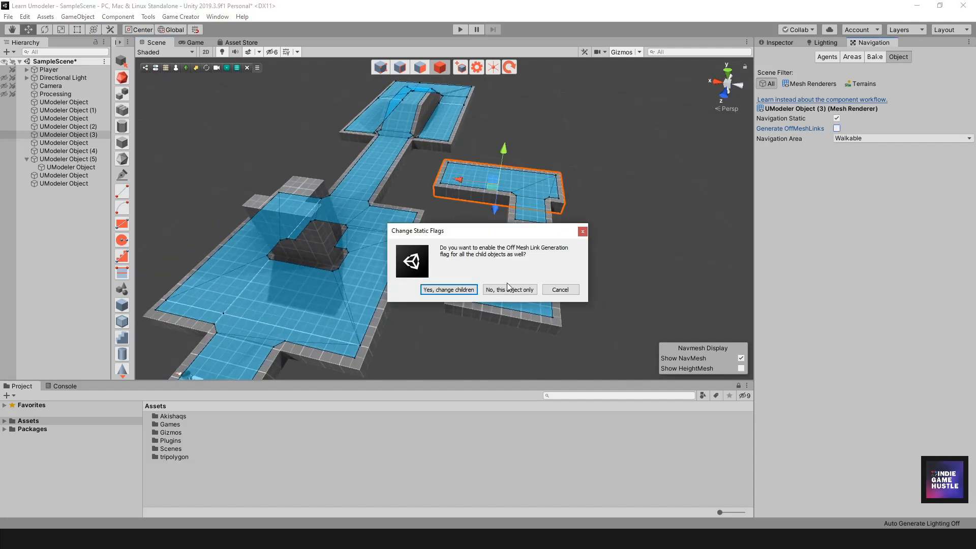
click(449, 292)
Enable Generate OffMeshLinks for the bridge leading to the far ramp, including its child objects
click(397, 171)
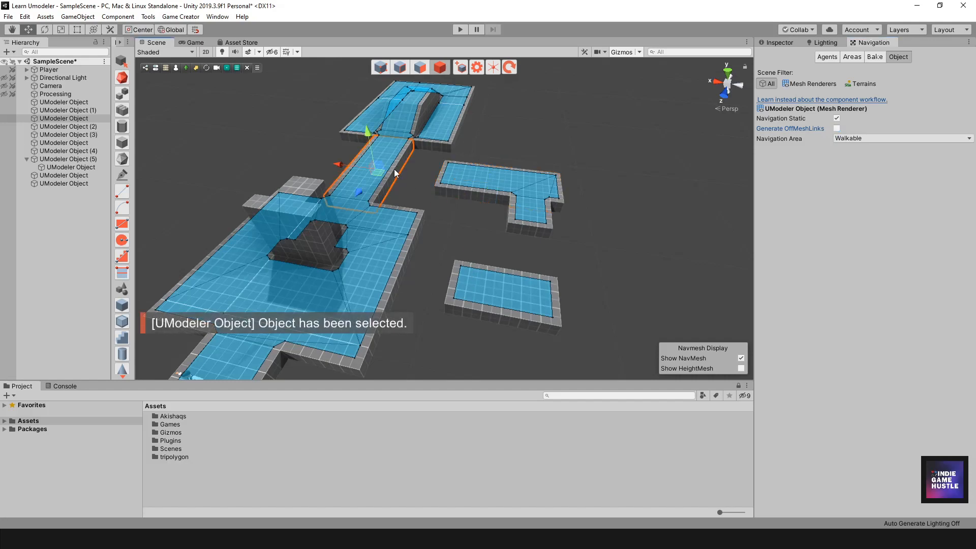
click(837, 129)
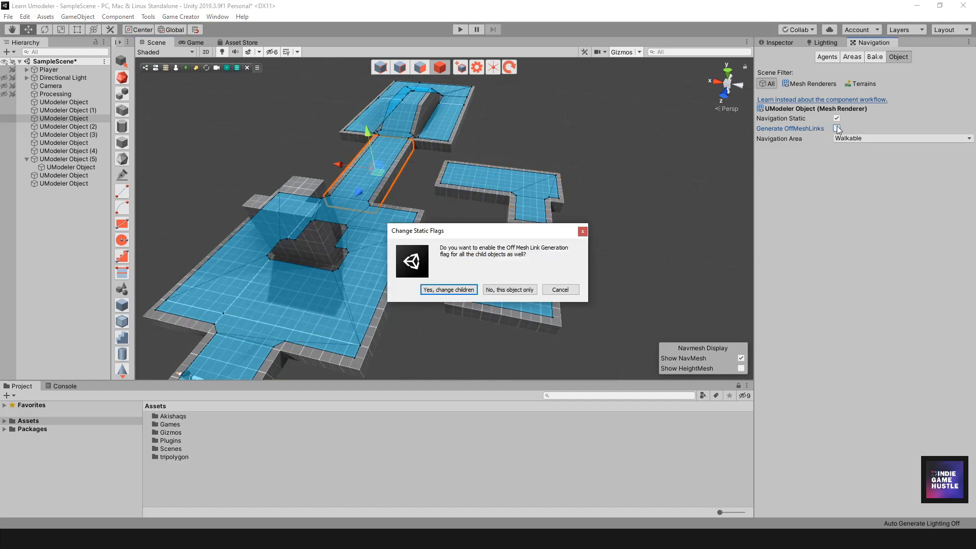
click(446, 289)
alt+drag(446, 289, 470, 173)
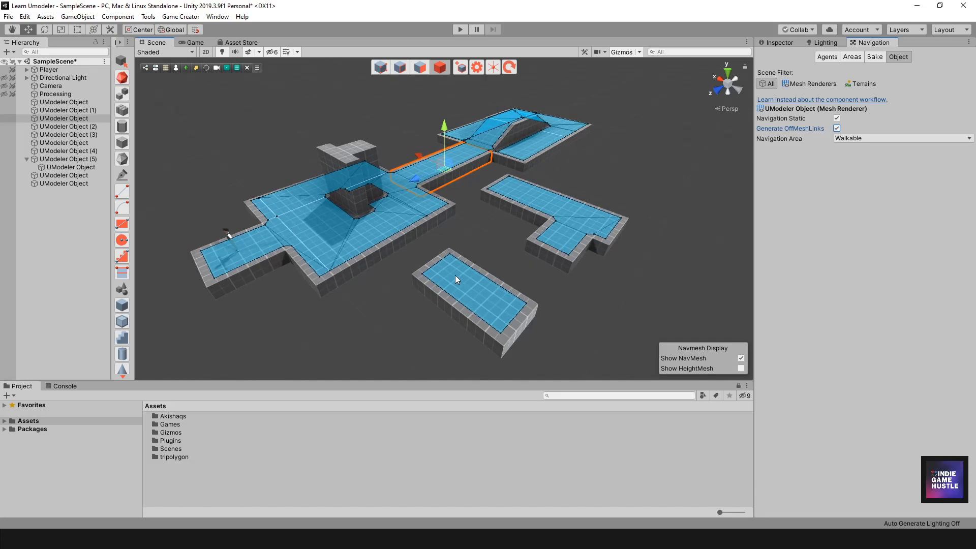
alt+drag(394, 248, 496, 262)
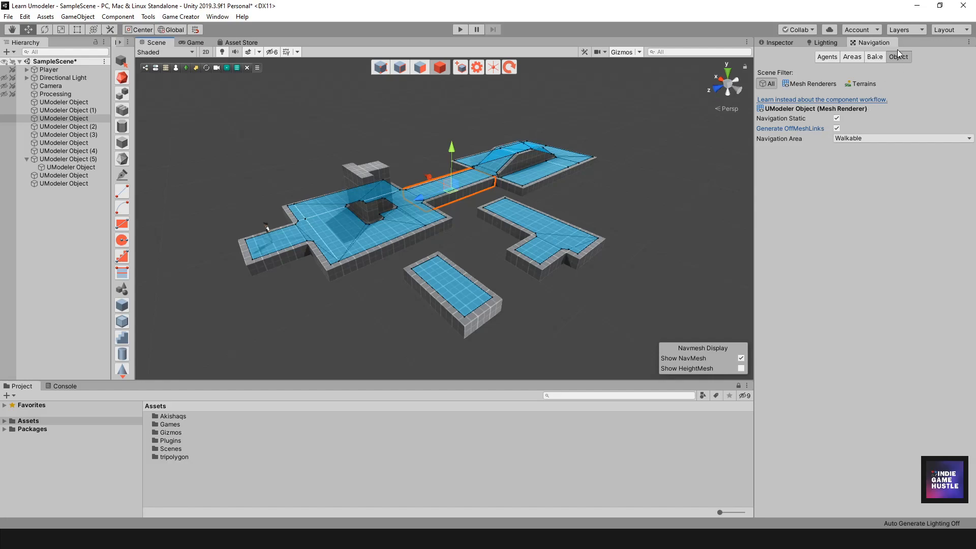
Bake the navigation mesh with a Jump Distance of 1 and examine the gaps between the platforms for links
click(871, 57)
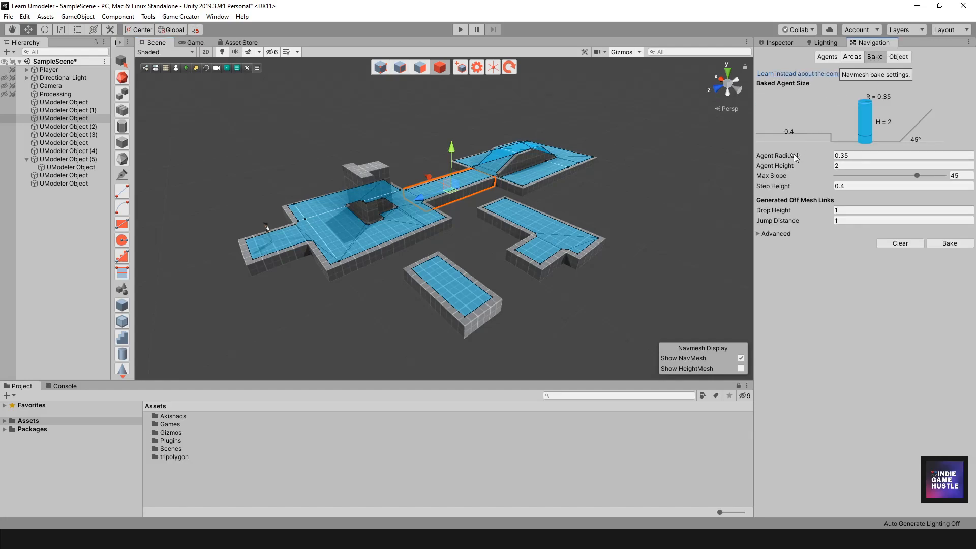
alt+drag(740, 224, 725, 249)
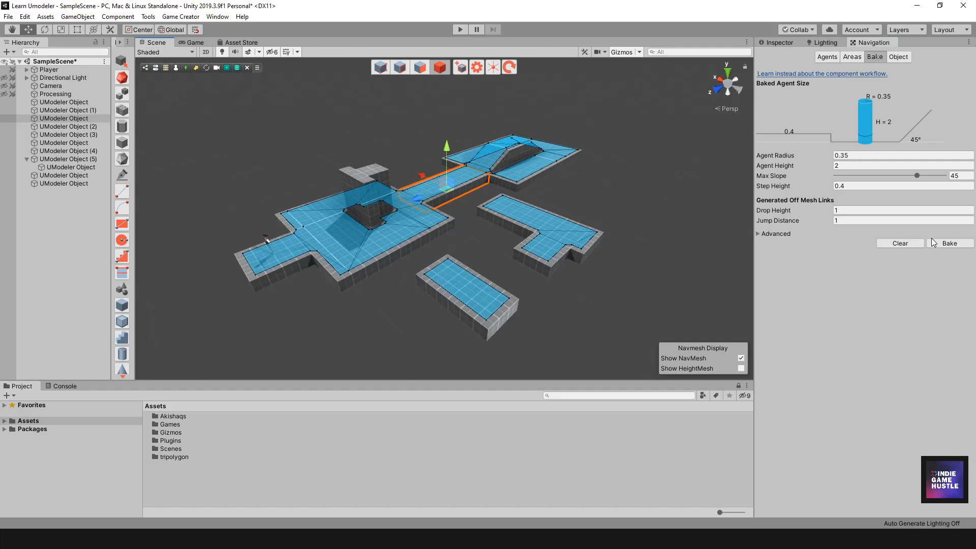
click(946, 245)
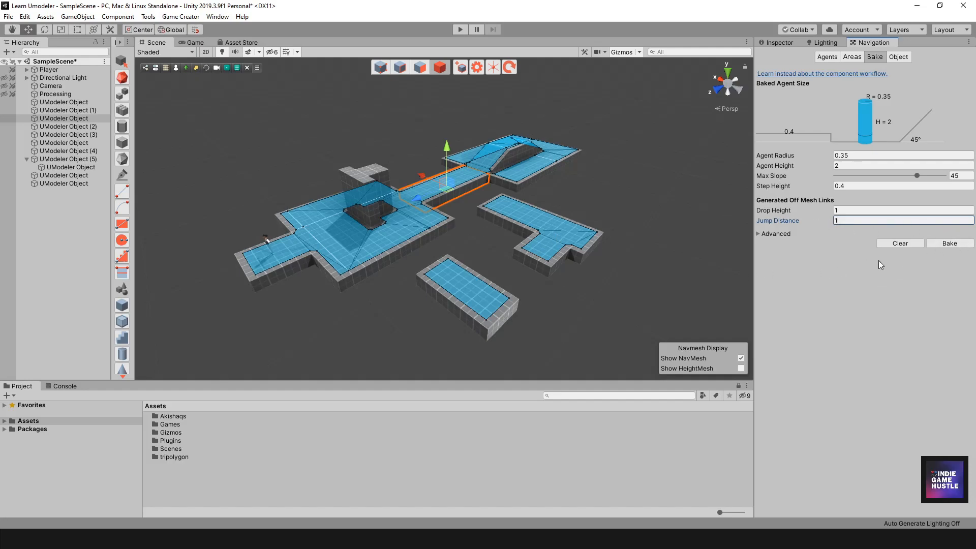
click(949, 243)
alt+drag(435, 287, 491, 296)
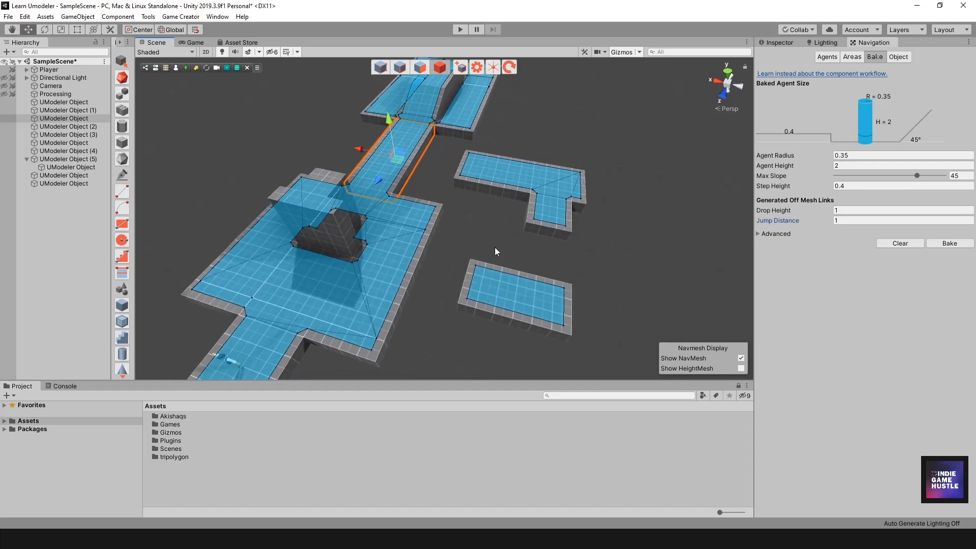
alt+drag(531, 262, 428, 272)
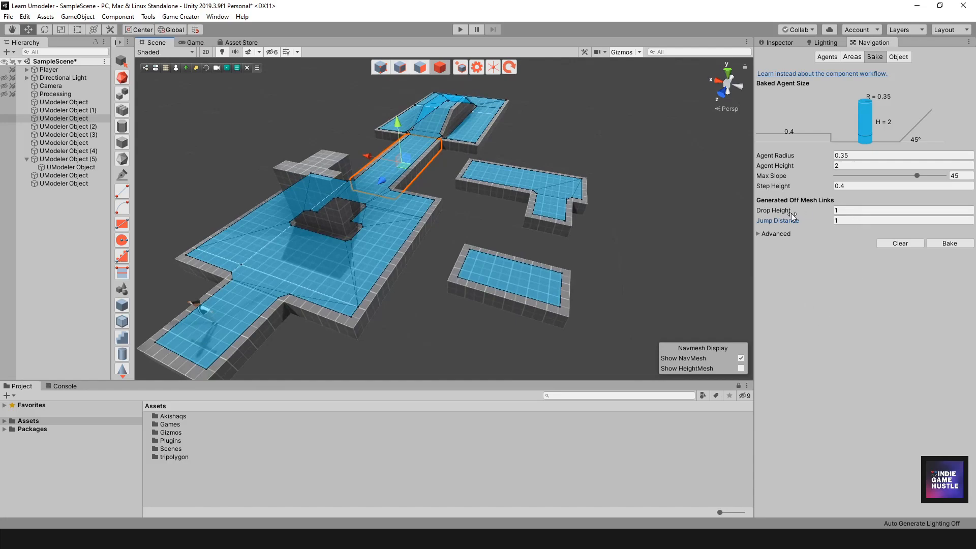
alt+drag(549, 224, 467, 268)
alt+scroll(489, 261, up, 5)
alt+scroll(466, 264, down, 3)
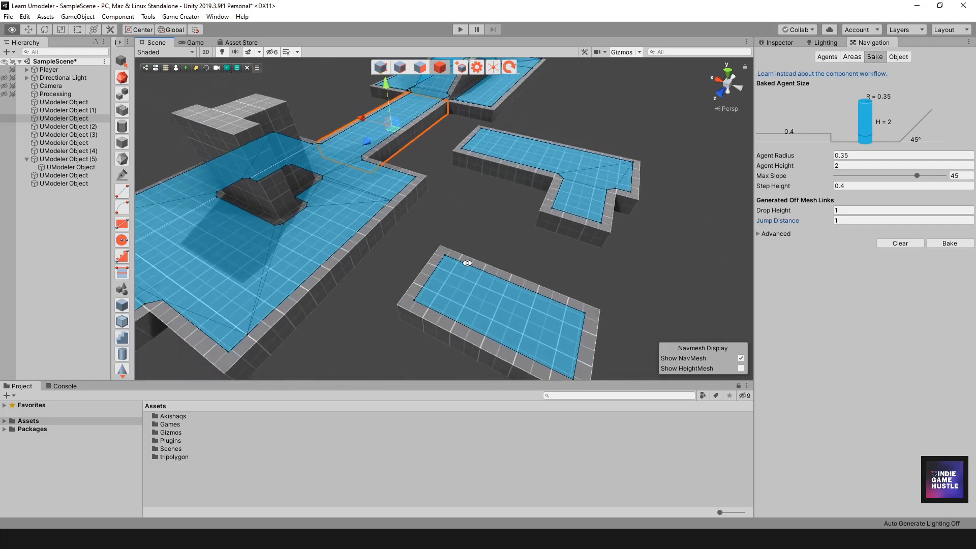
Set the off-mesh link Jump Distance to 5, rebake the navigation mesh and examine the links
click(850, 220)
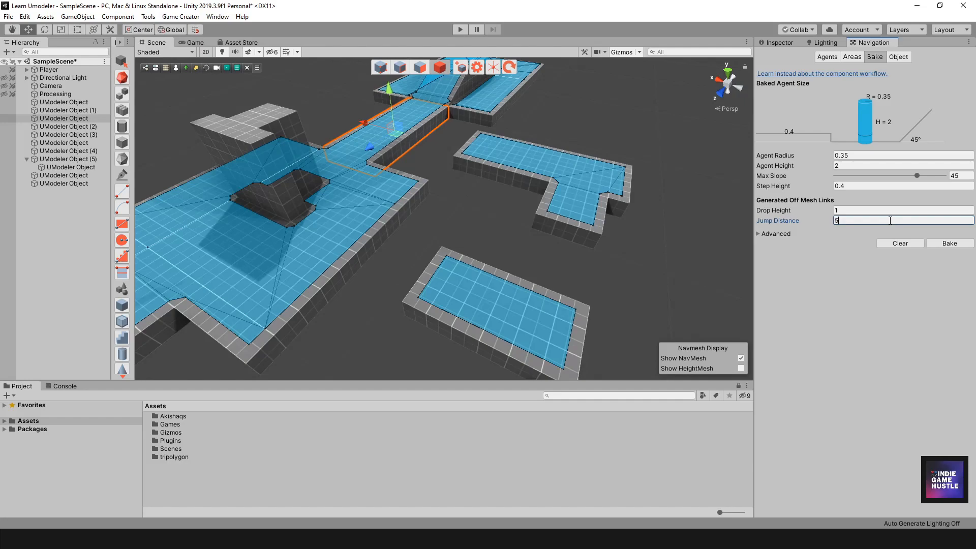
click(846, 210)
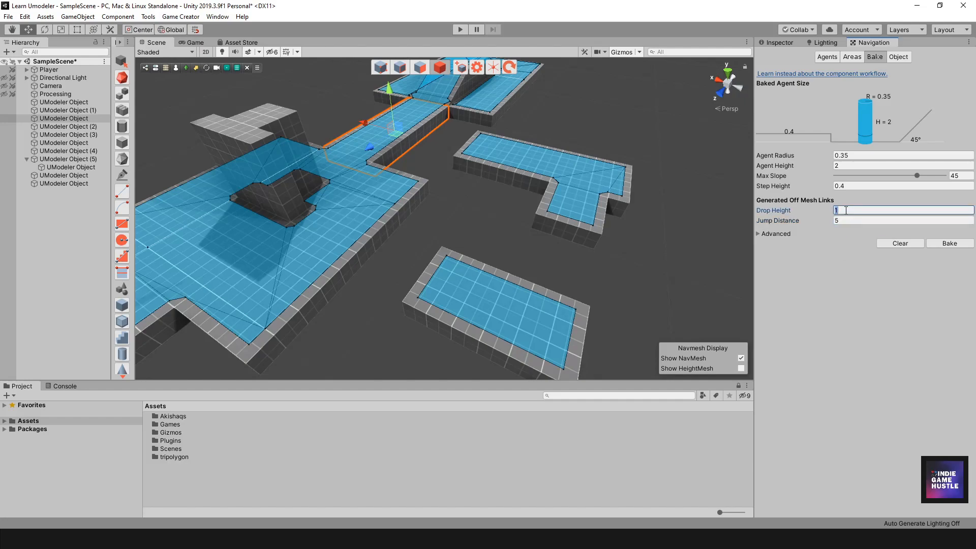
click(845, 220)
scroll(321, 266, down, 3)
alt+drag(321, 266, 523, 203)
click(946, 244)
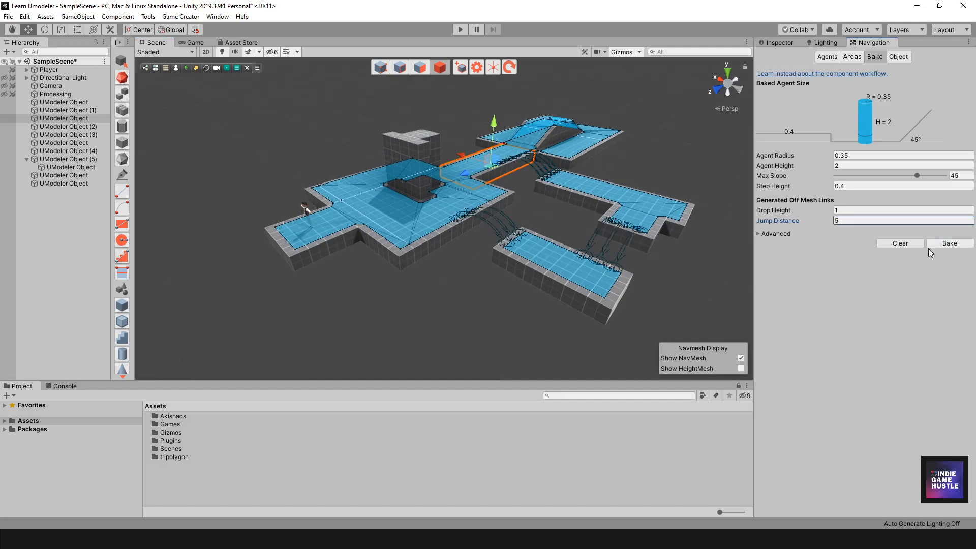
alt+drag(560, 234, 420, 249)
alt+drag(568, 262, 531, 256)
Try a Jump Distance of 2 and rebake the navigation mesh
click(791, 221)
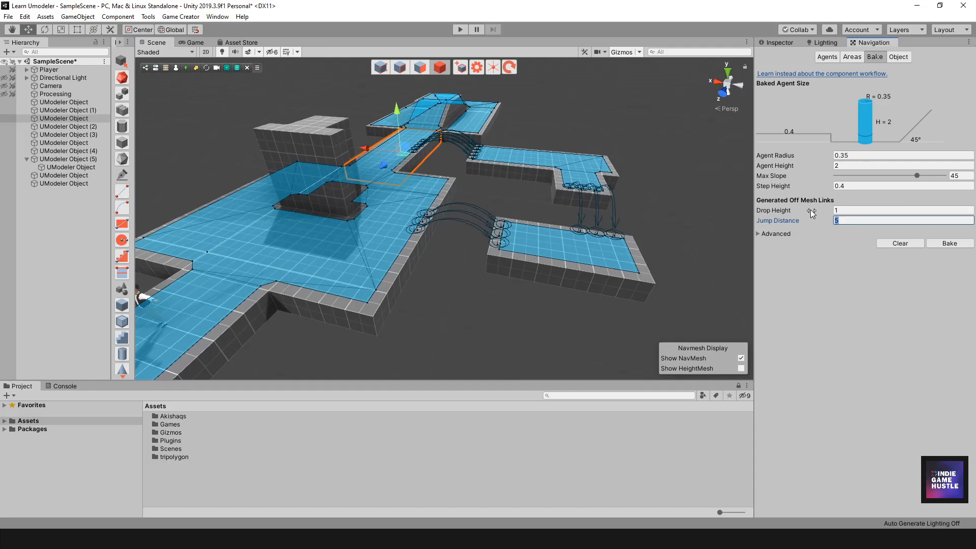
text(2)
click(944, 243)
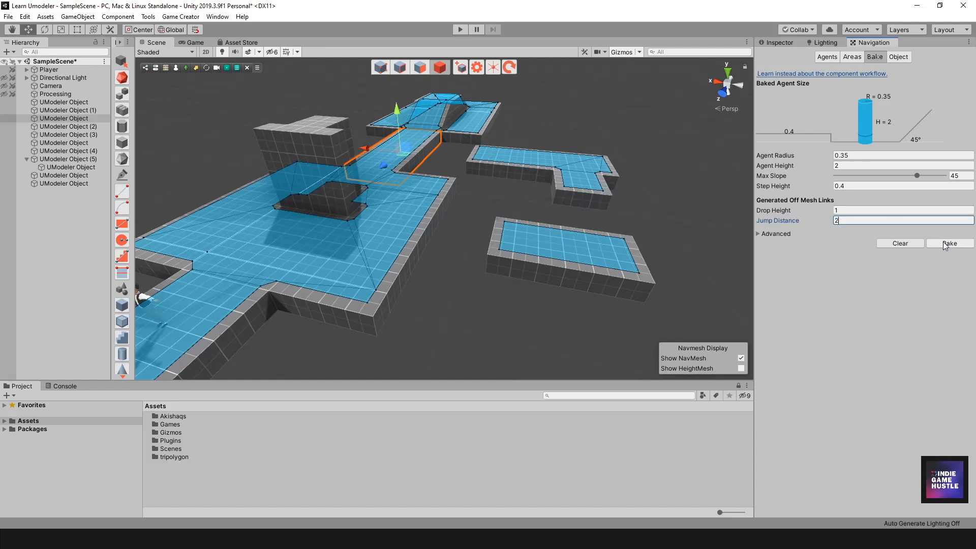
Set the Jump Distance to 4 and rebake the navigation mesh
click(829, 220)
text(2)
drag(845, 220, 832, 220)
text(4)
click(950, 243)
alt+drag(386, 153, 457, 194)
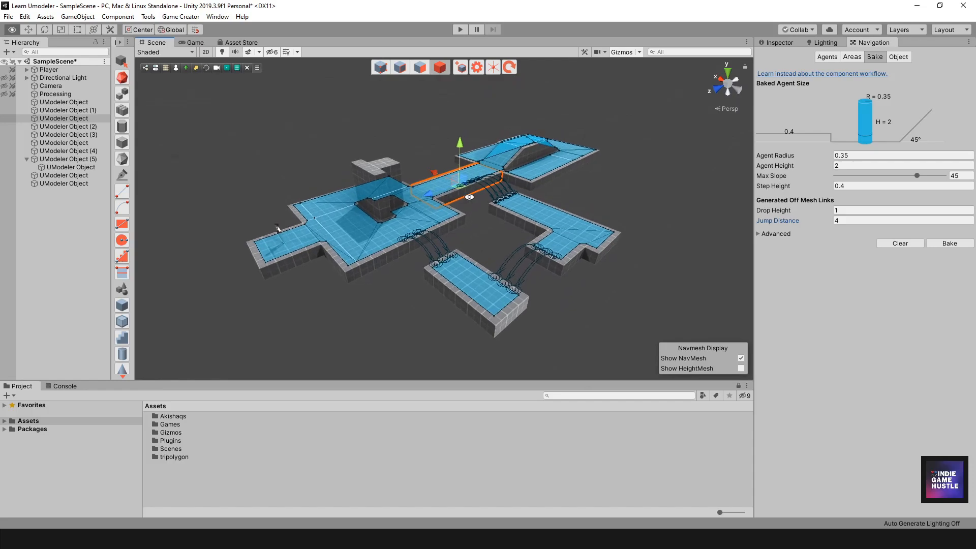
Run the scene and send the player from the main platform to the rectangular and L-shaped platforms and on to the bridge
click(461, 30)
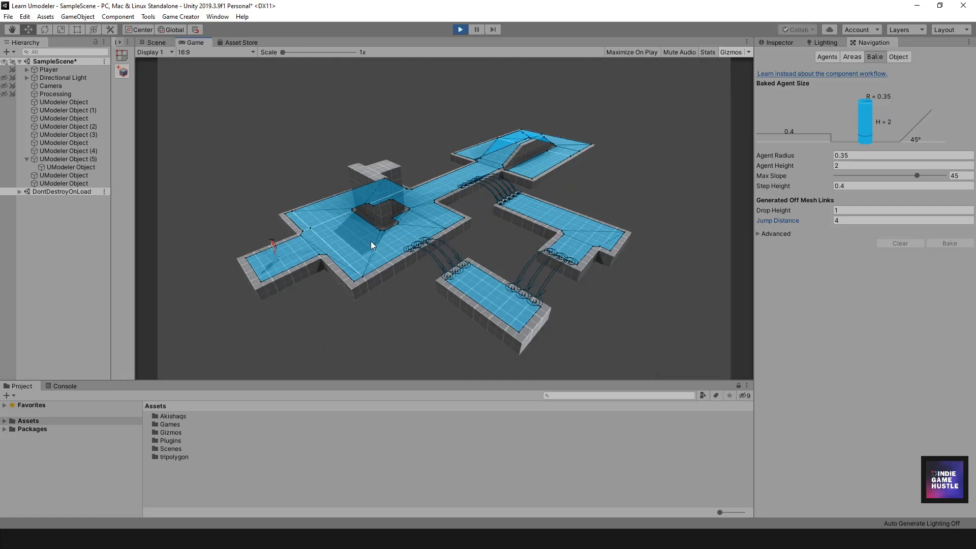
click(328, 209)
click(420, 203)
click(493, 303)
click(580, 234)
click(465, 176)
Walk the player around the main platform, retest the jumps between it, the L-shaped platform and the bridge, and stop the scene
click(423, 192)
click(420, 210)
click(342, 240)
click(422, 229)
click(578, 241)
click(468, 172)
click(417, 224)
key(alt)
click(571, 247)
click(460, 30)
Examine the generated off-mesh links between the main platform, the bridge and the detached platforms from several angles
key(alt)
alt+drag(487, 152, 411, 173)
alt+drag(379, 206, 464, 230)
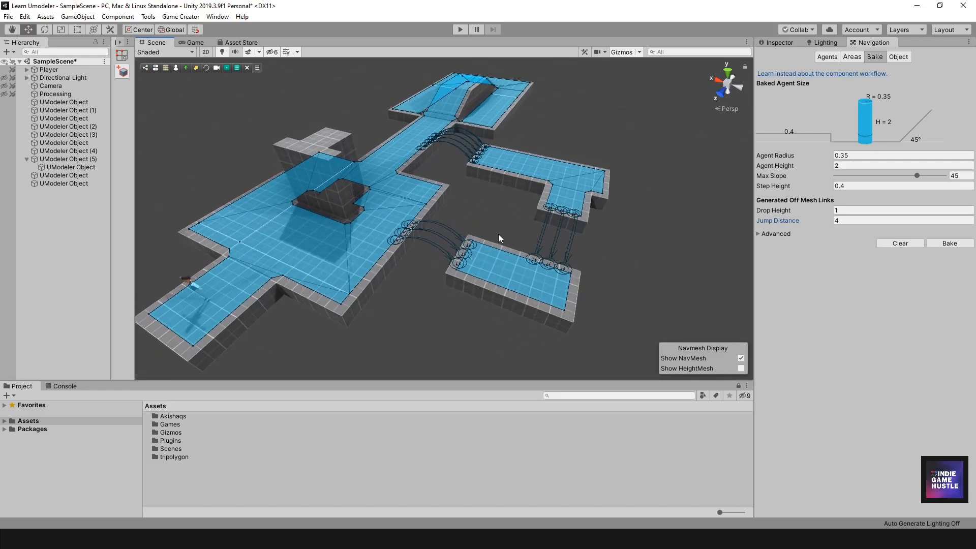
mouse_move(535, 239)
alt+mouse_down()
mouse_move(335, 203)
mouse_move(543, 238)
alt+mouse_up()
middle_drag(529, 232, 566, 257)
alt+drag(565, 257, 524, 209)
scroll(522, 238, down, 3)
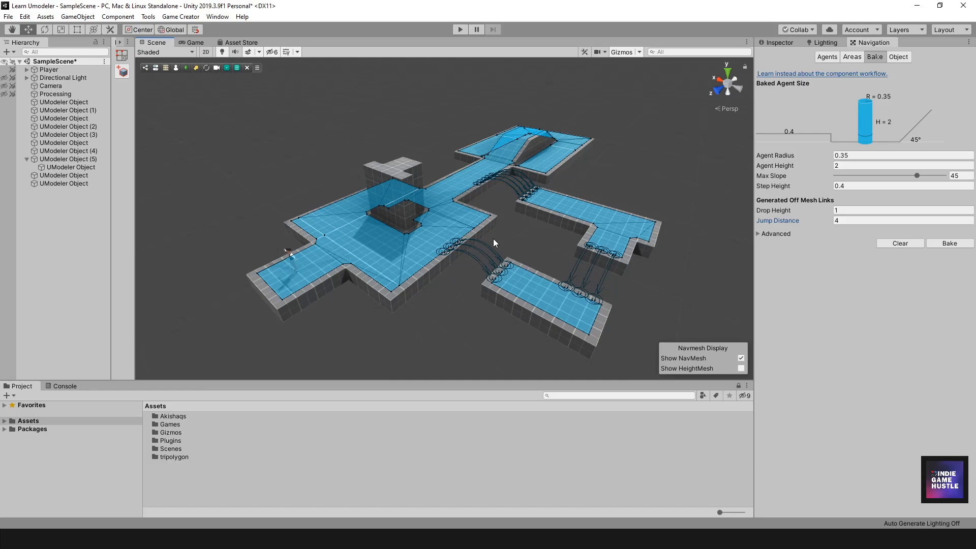
scroll(493, 243, up, 1)
alt+drag(343, 233, 498, 237)
middle_drag(463, 239, 473, 237)
alt+drag(473, 237, 414, 257)
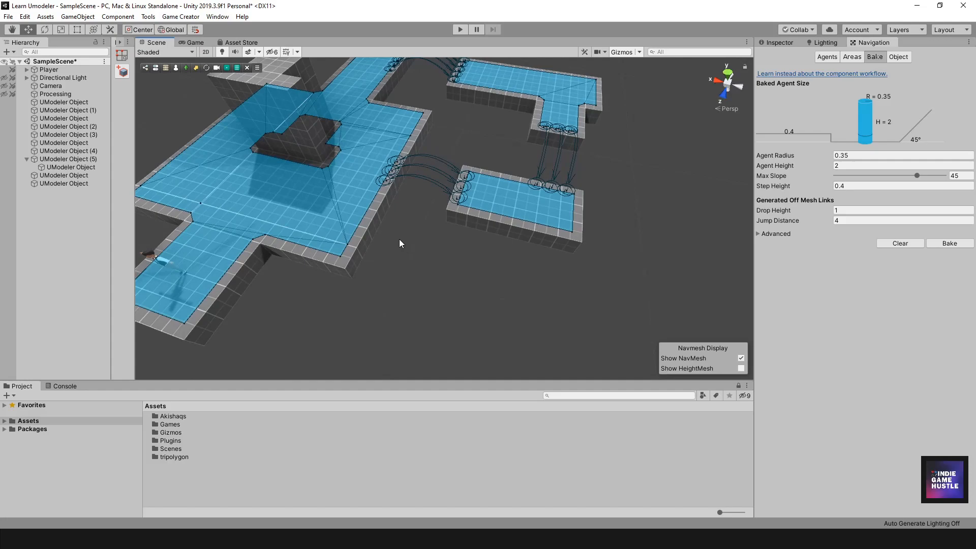
alt+drag(400, 243, 425, 231)
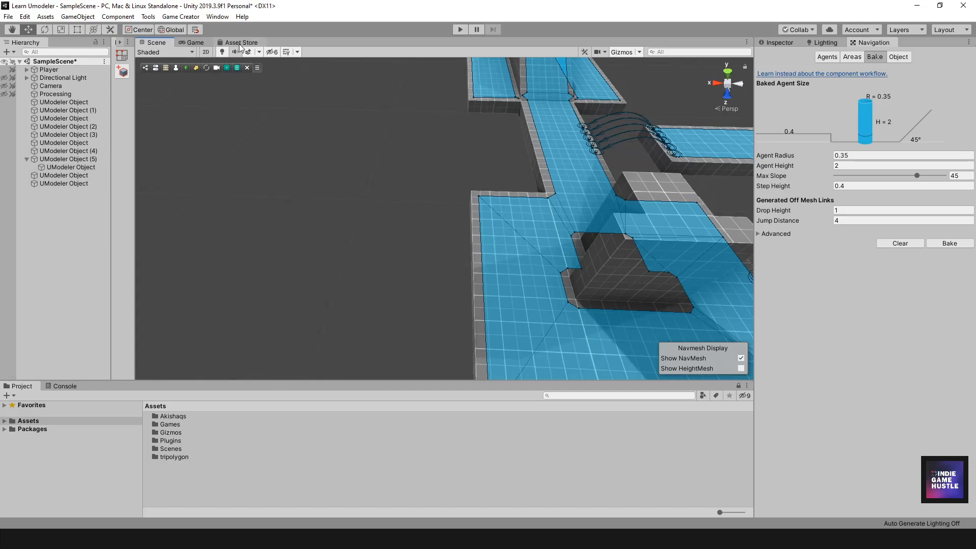
drag(334, 270, 396, 249)
key(alt+b)
mouse_move(342, 231)
mouse_down()
mouse_move(362, 273)
mouse_move(392, 270)
mouse_move(446, 208)
mouse_move(406, 229)
mouse_up()
click(380, 255)
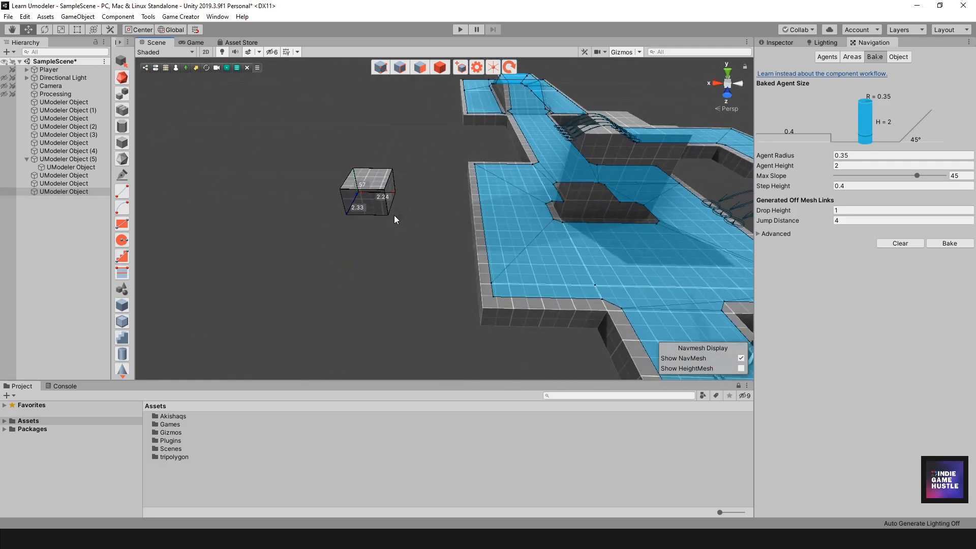
click(442, 69)
key(Delete)
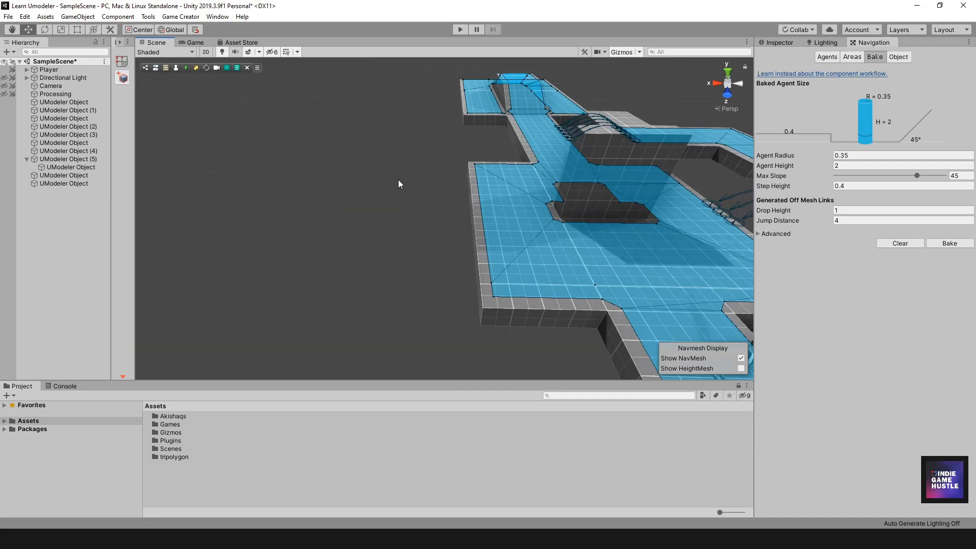
Set snapping to World Grid with a Move Snap Size of 1 and draw a 3 by 3 box beside the main platform
key(ctrl+z)
click(479, 68)
click(529, 113)
click(566, 123)
click(573, 188)
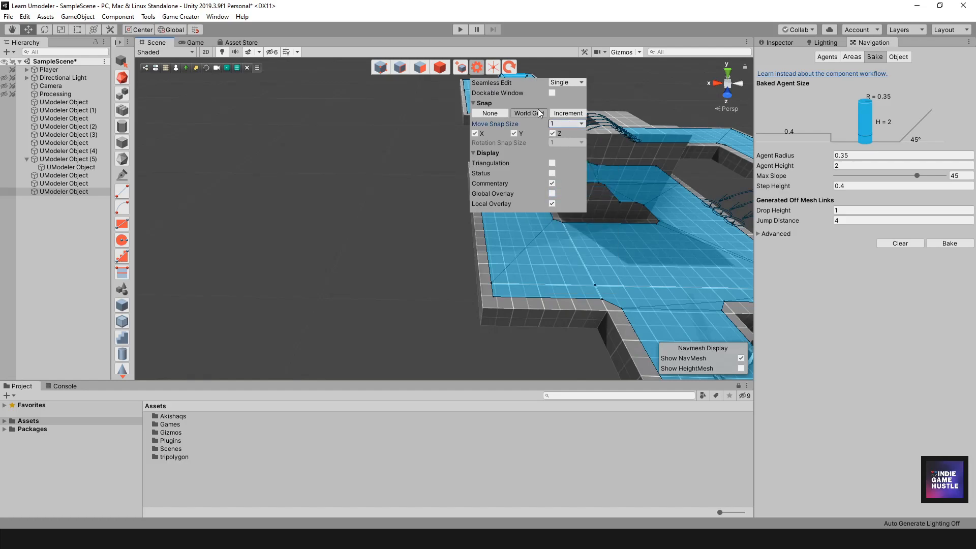
click(478, 71)
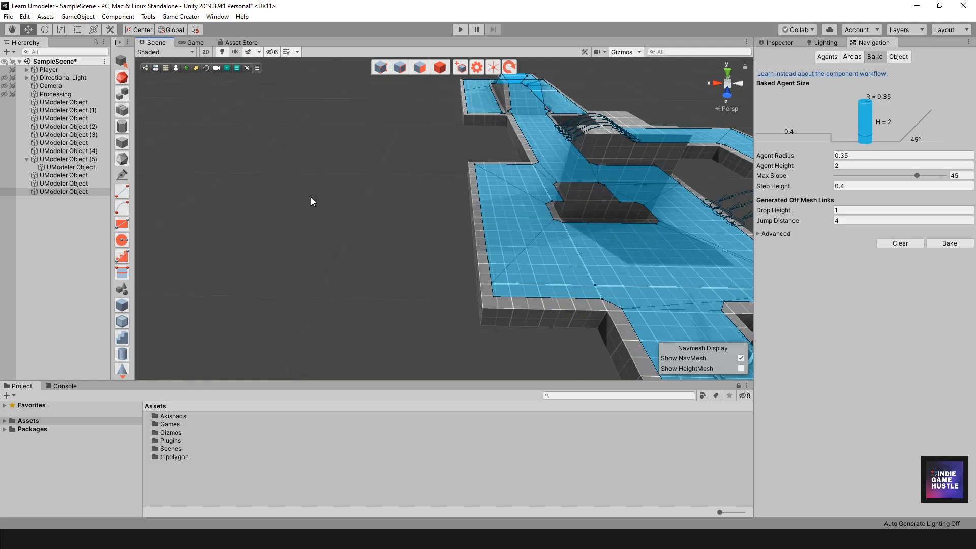
drag(328, 230, 355, 234)
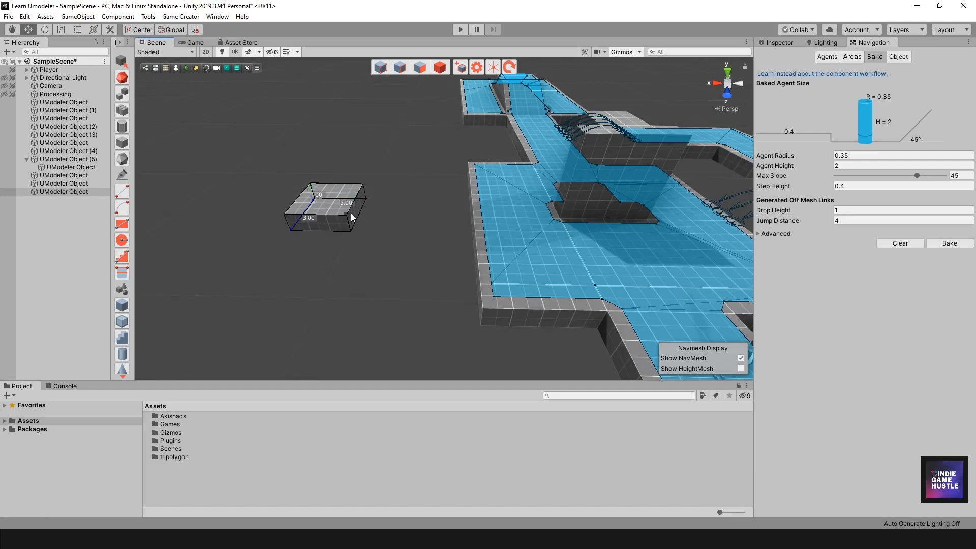
click(440, 70)
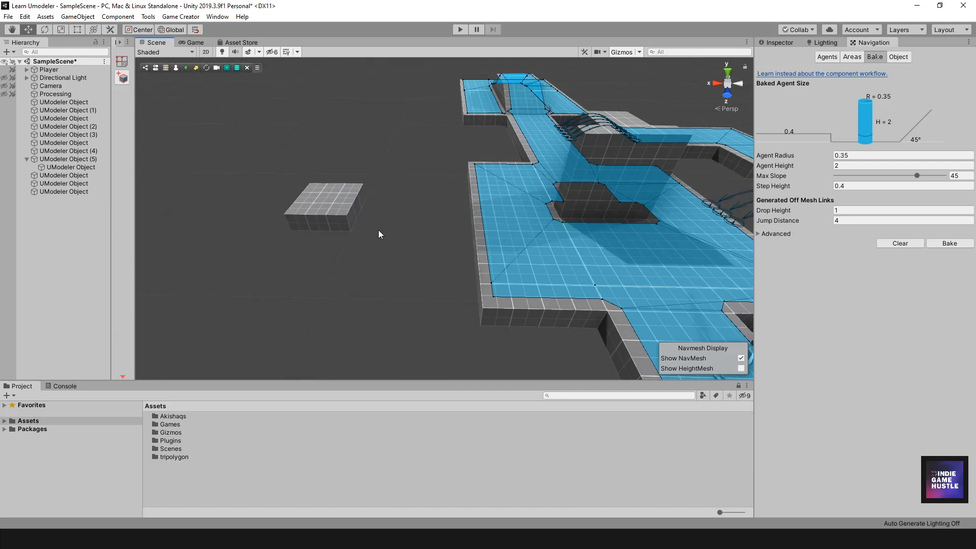
Draw a new 3 by 4 box between the 3 by 3 box and the main platform, and move it against the platform's edge
key(alt+n)
drag(399, 200, 441, 79)
click(441, 233)
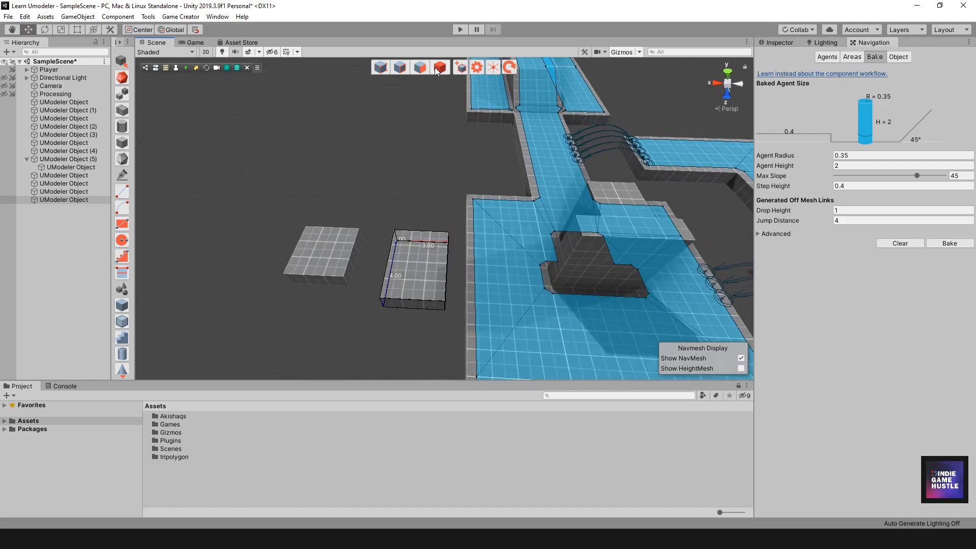
click(436, 68)
drag(382, 265, 394, 266)
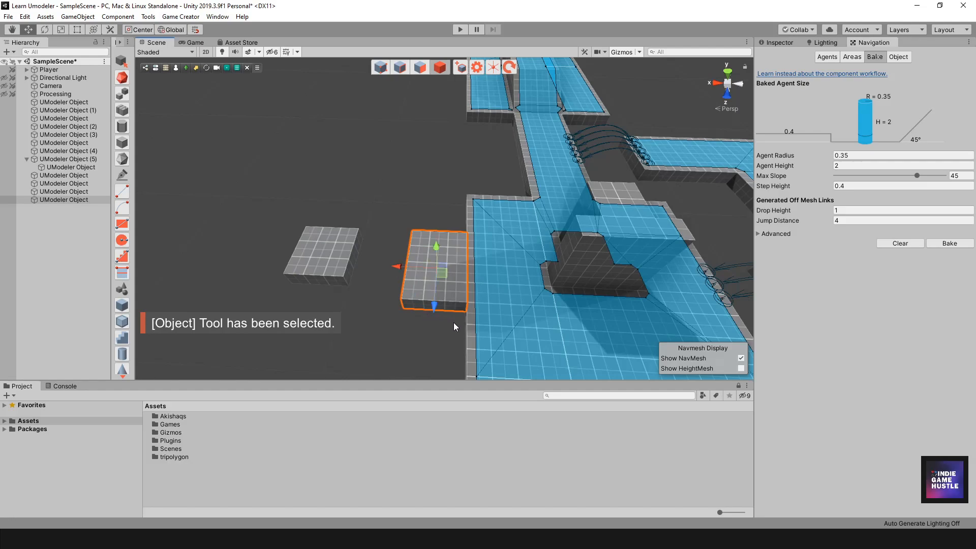
Lengthen the box attached to the main platform by pulling its end face outward along the platform's edge
alt+drag(468, 318, 447, 214)
click(353, 187)
alt+drag(352, 187, 450, 264)
alt+drag(341, 245, 406, 224)
alt+drag(403, 177, 431, 93)
click(420, 69)
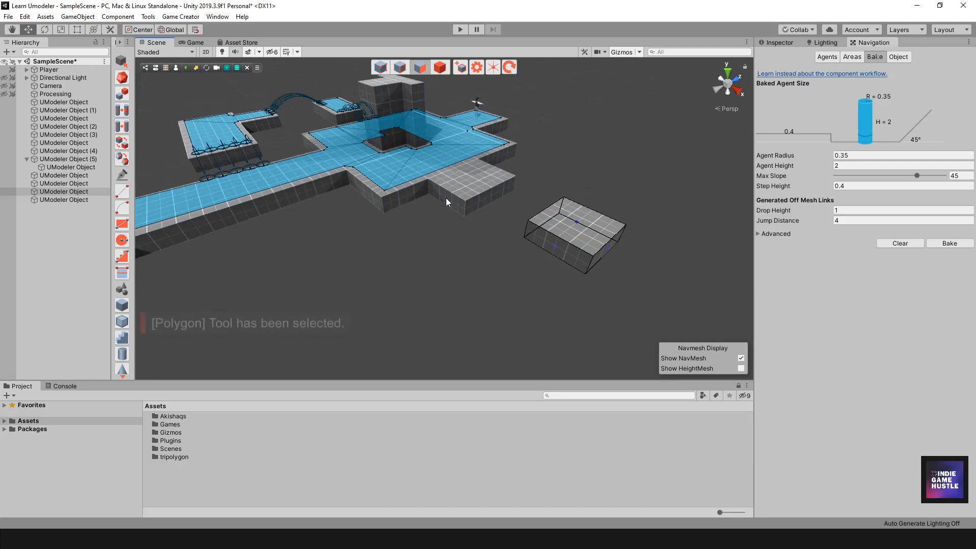
click(446, 193)
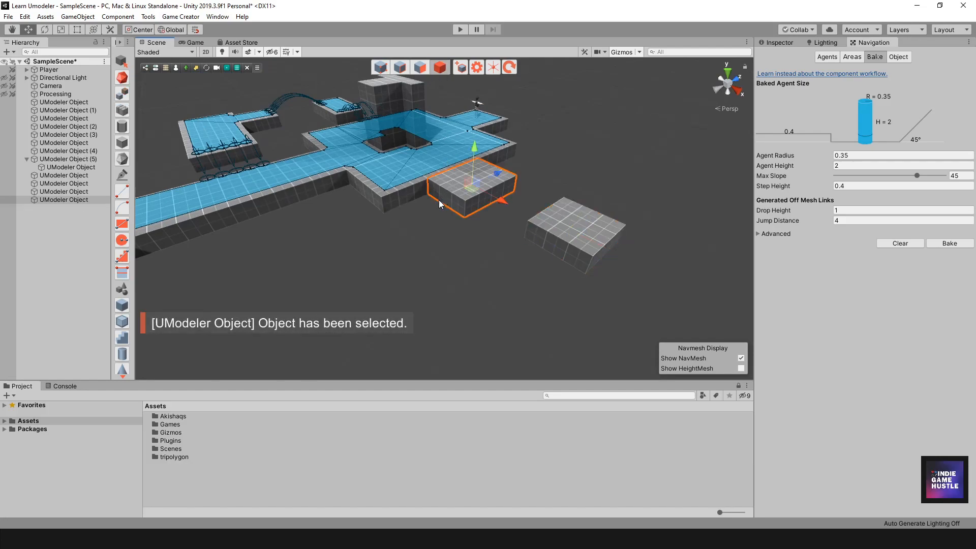
click(420, 68)
click(449, 203)
shift+drag(450, 203, 360, 219)
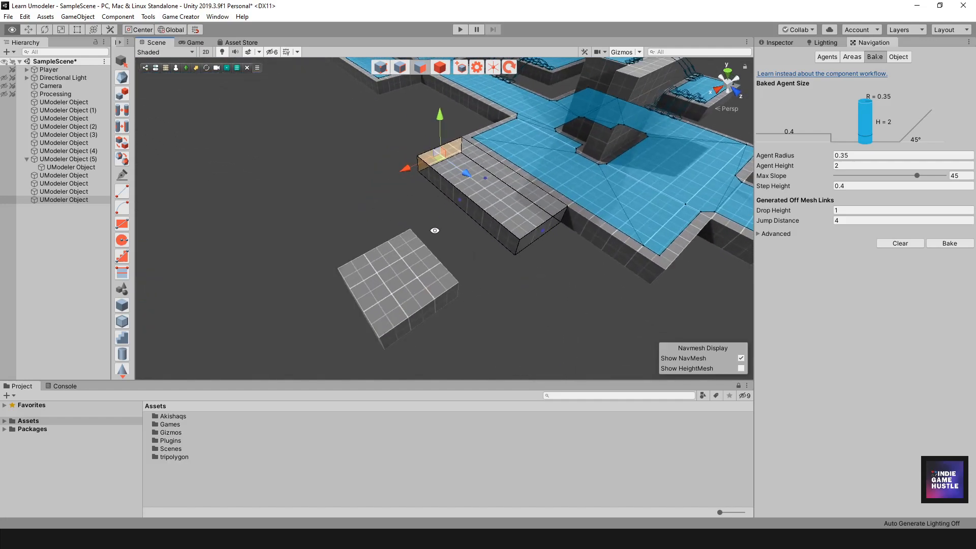
click(439, 69)
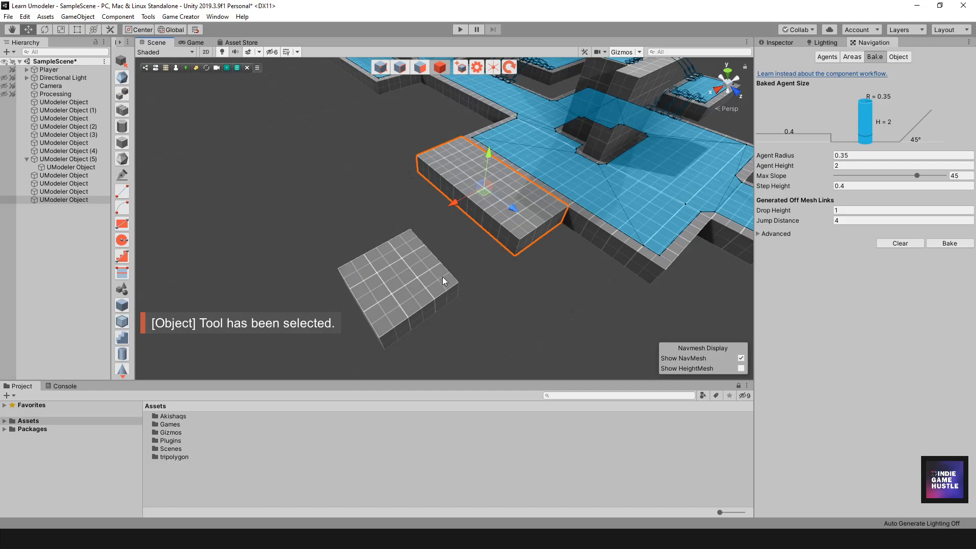
Lengthen the detached 3 by 3 box by pulling out one of its side faces, and return to object selection
click(426, 272)
drag(400, 289, 331, 262)
alt+drag(498, 151, 471, 194)
middle_drag(471, 193, 482, 222)
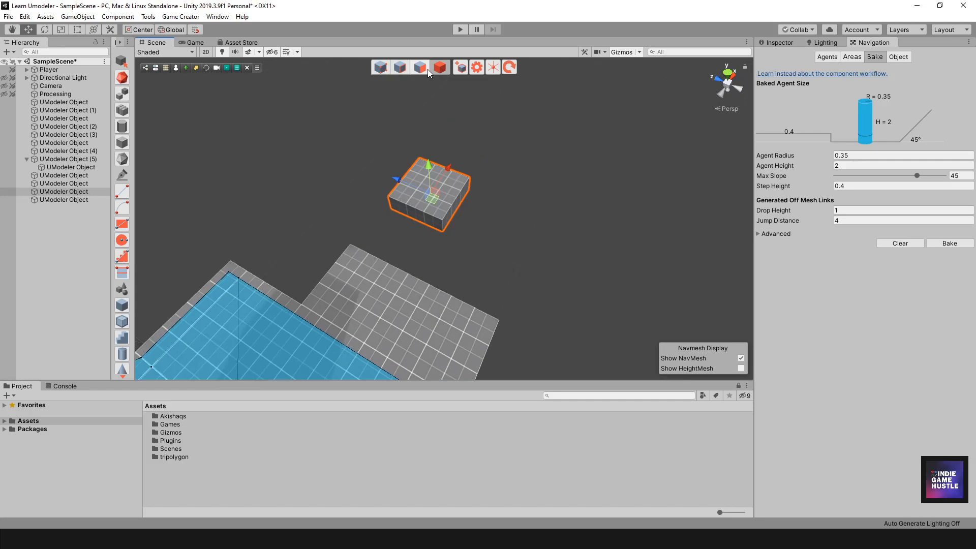
click(420, 67)
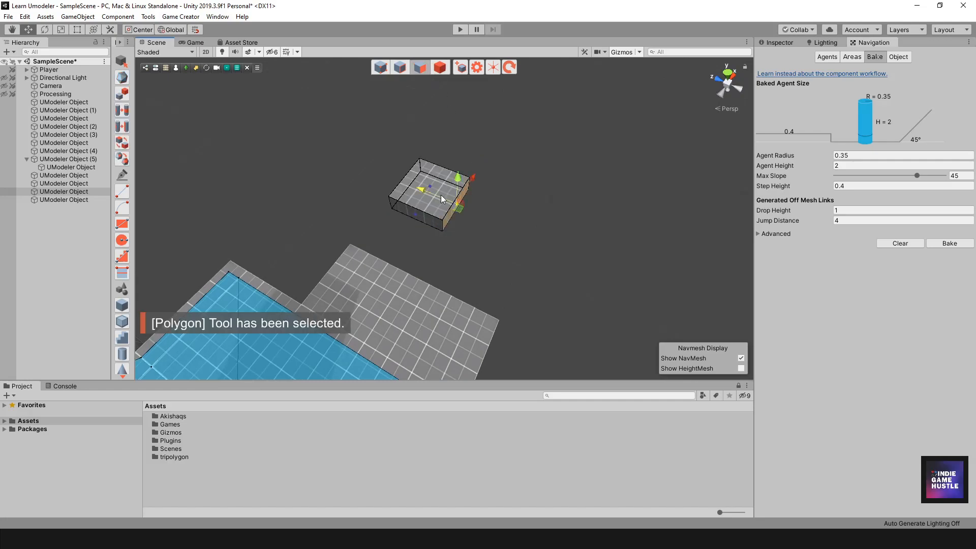
drag(429, 194, 482, 224)
alt+drag(482, 224, 499, 162)
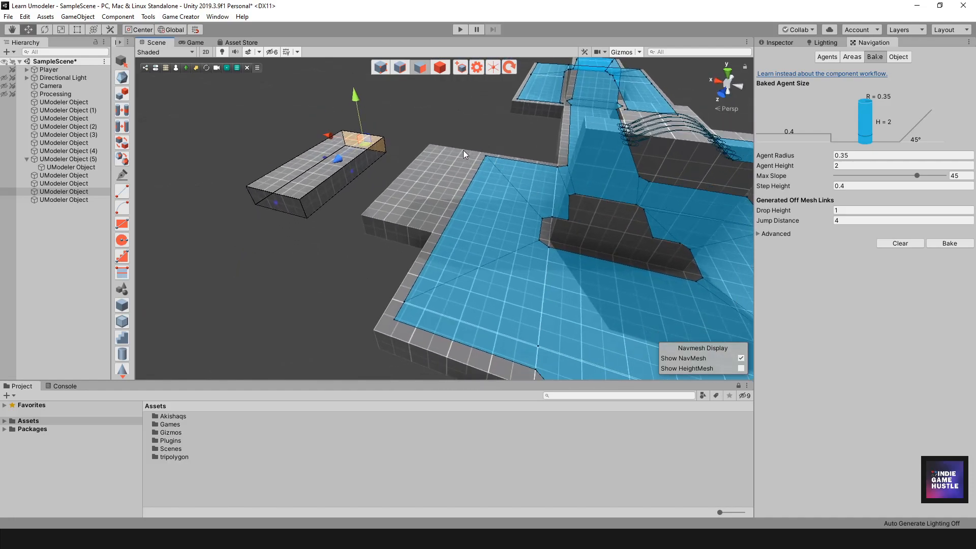
click(443, 72)
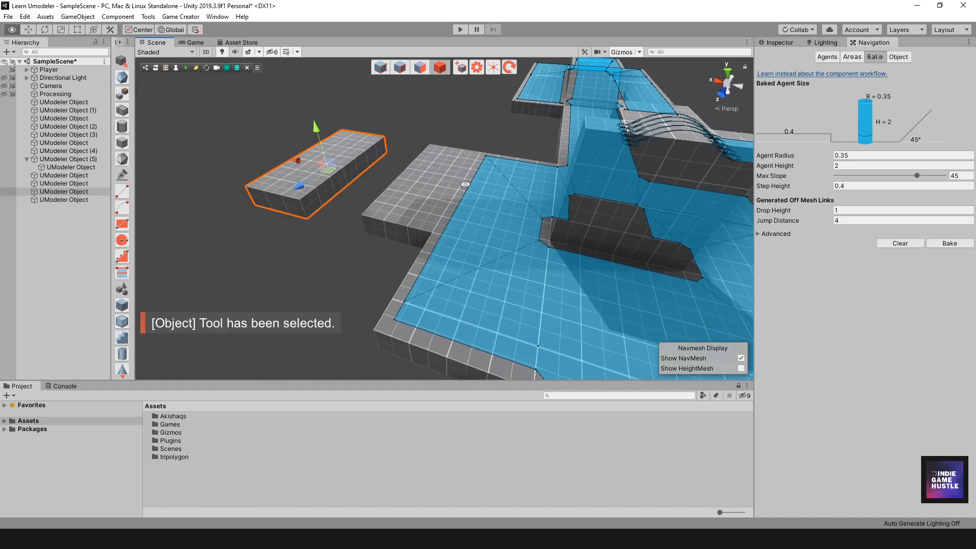
Enable Navigation Static for the detached box and the attached box, including their child objects
click(899, 57)
click(837, 119)
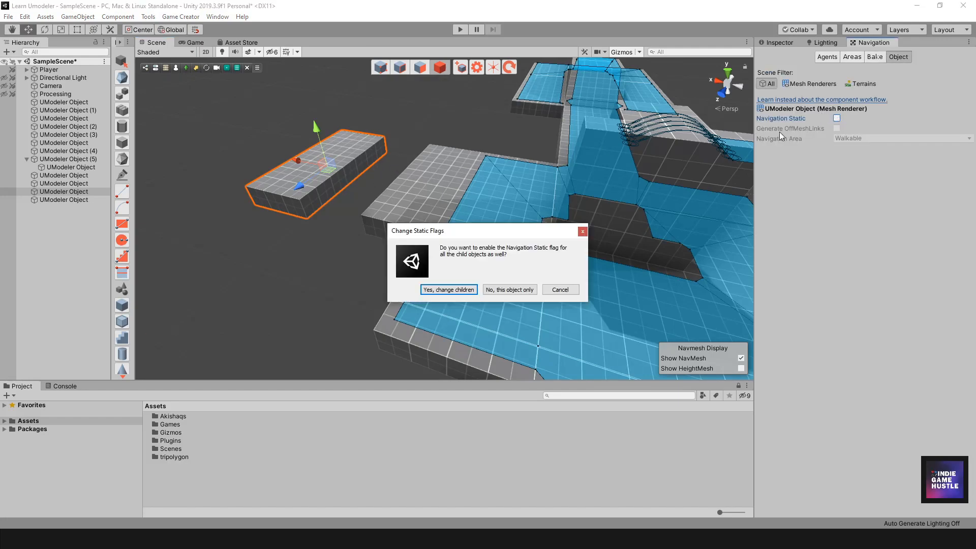
click(456, 290)
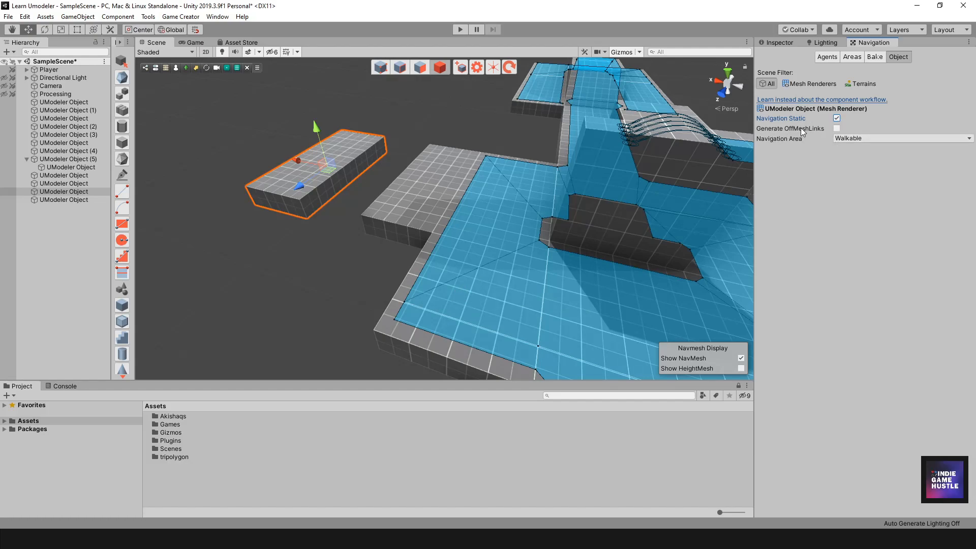
click(420, 196)
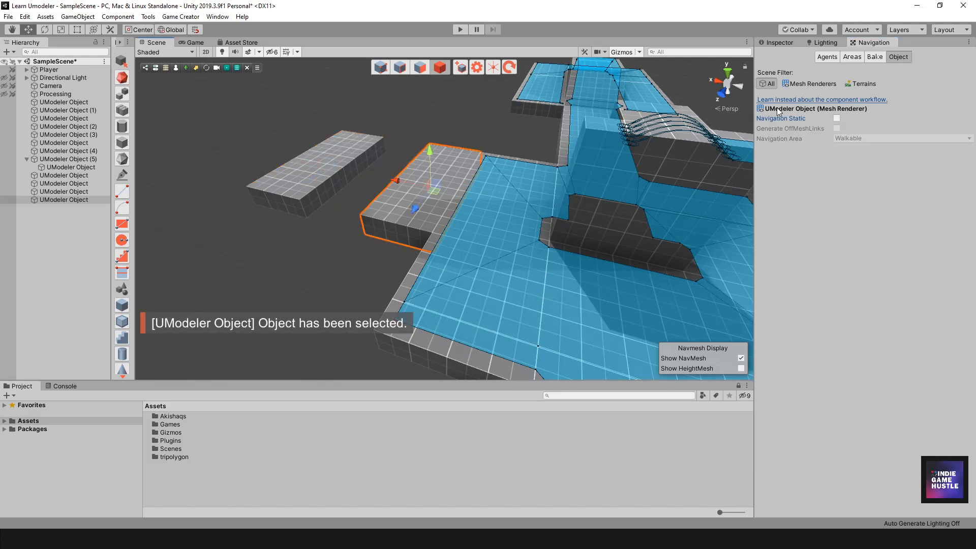
click(837, 118)
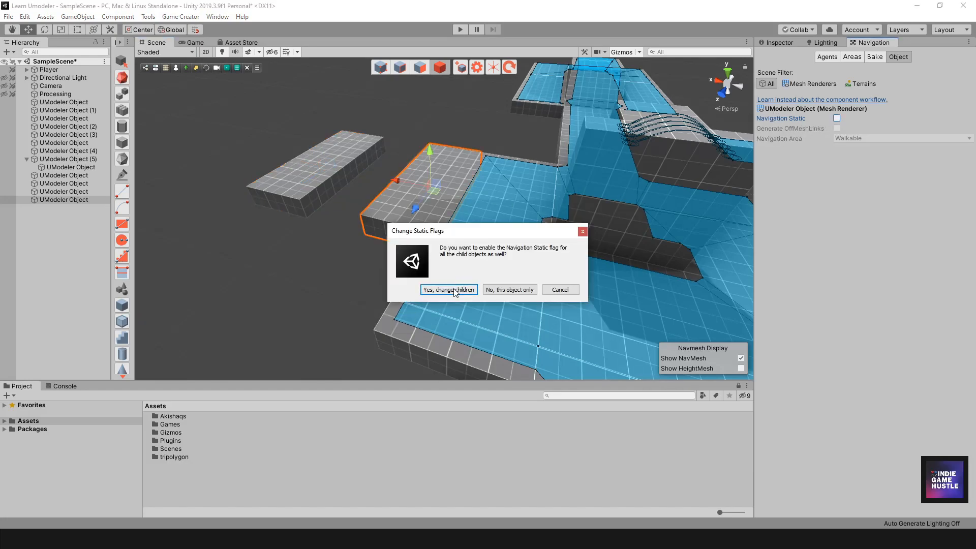
click(449, 289)
Create an empty object in the scene root and name it Start
alt+drag(301, 248, 355, 230)
scroll(466, 249, down, 4)
alt+drag(467, 249, 494, 244)
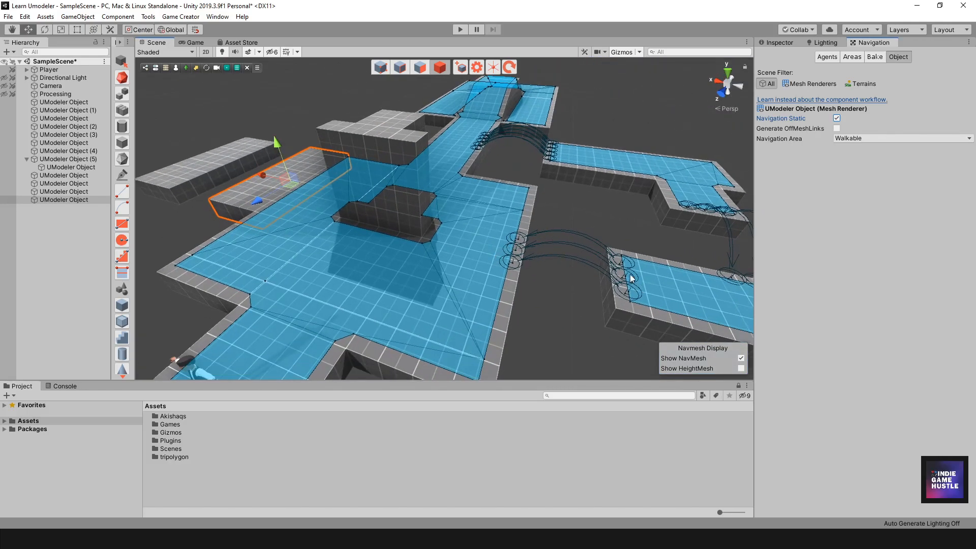
middle_drag(349, 216, 441, 255)
alt+drag(440, 255, 509, 246)
click(69, 228)
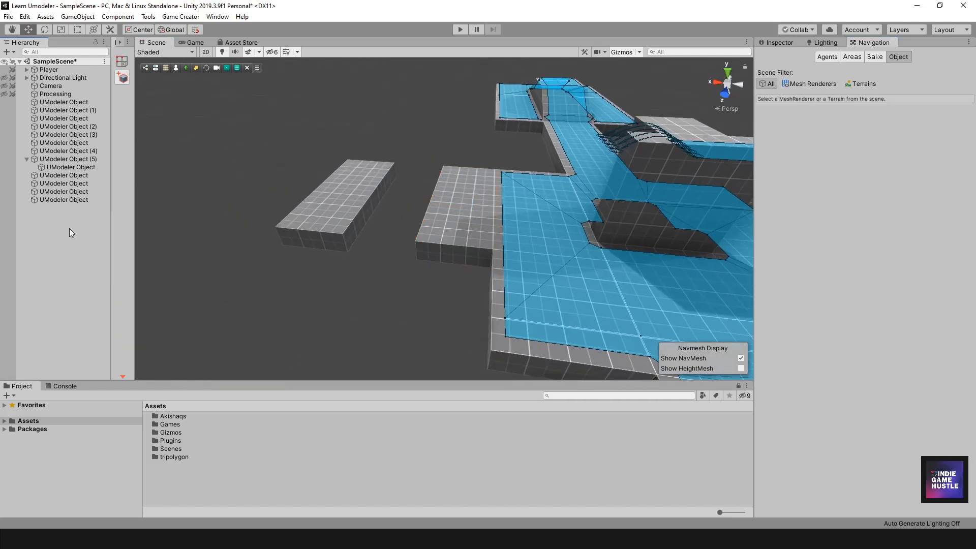
right_click(60, 223)
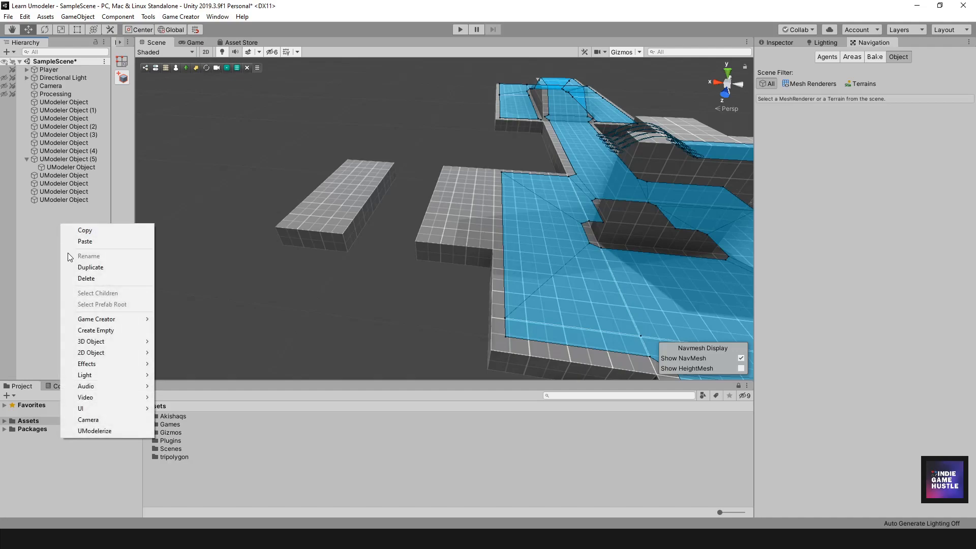
click(90, 331)
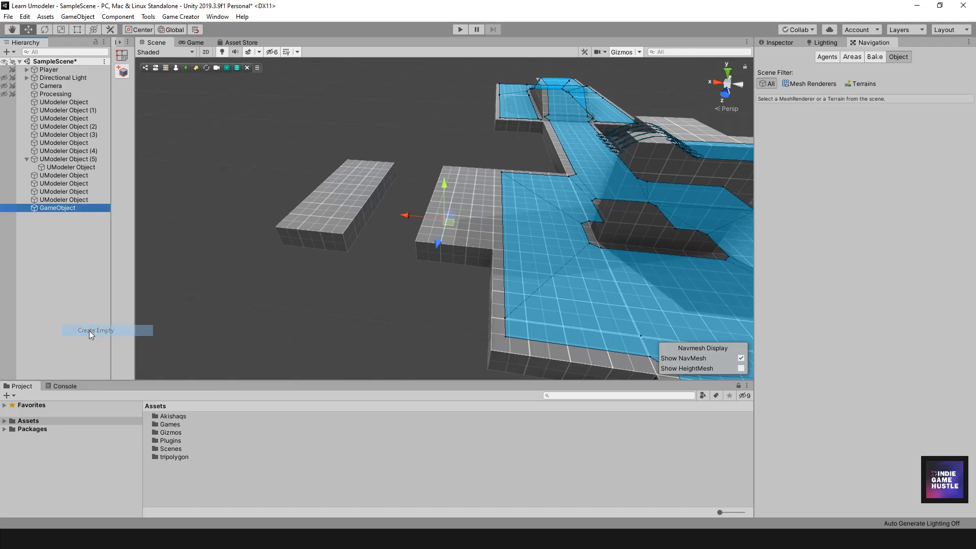
click(65, 209)
text(Start)
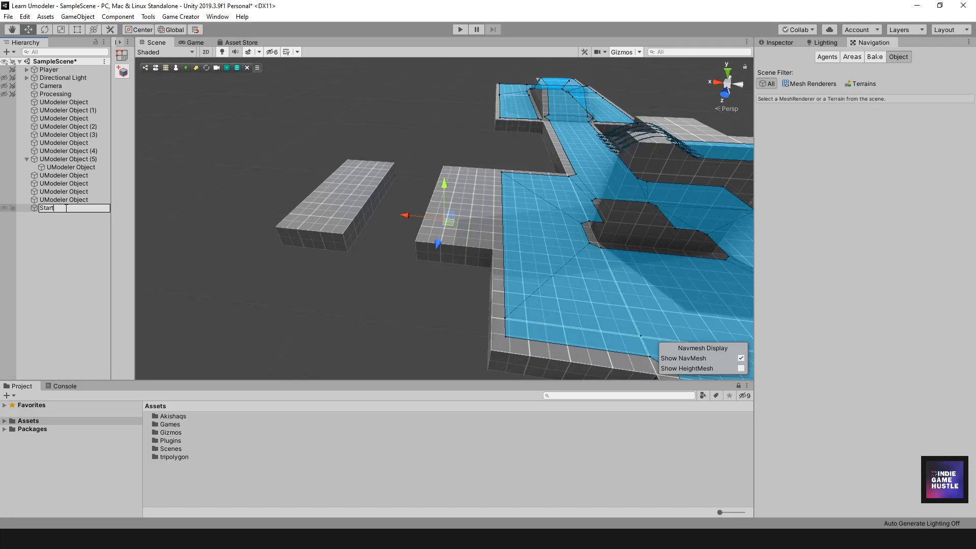
key(Return)
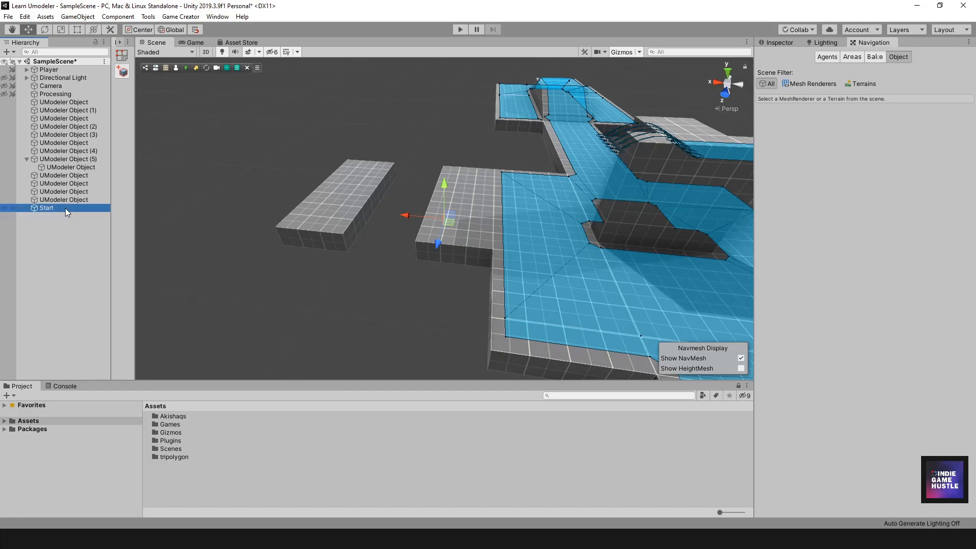
Duplicate the Start object and rename the copy End
key(ctrl+d)
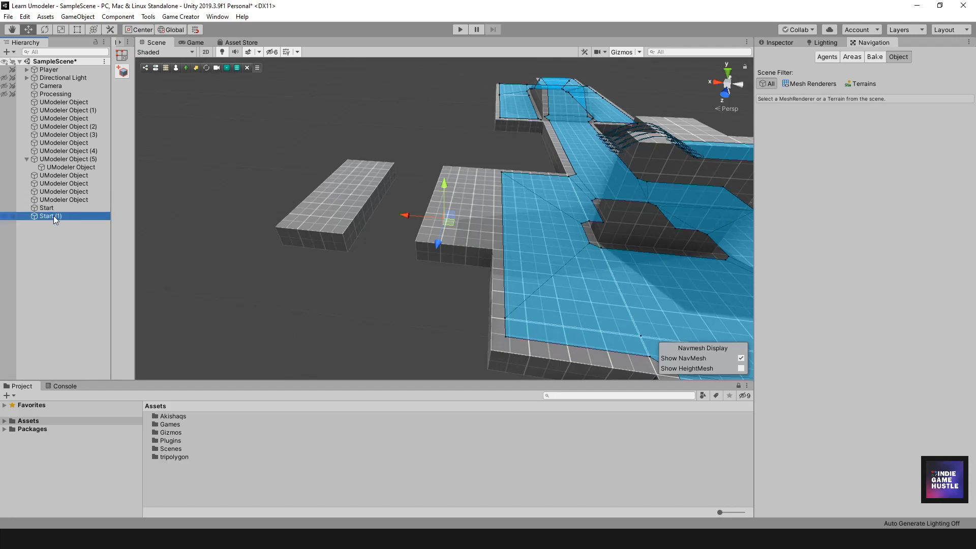
click(53, 215)
text(End)
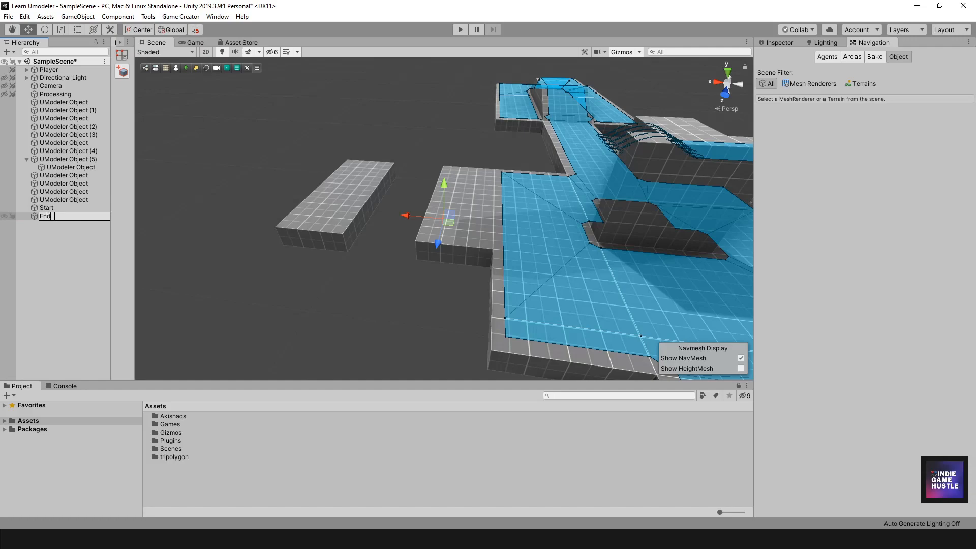
key(Return)
Move the End object along X across the gap onto the detached box and check both objects' positions
click(42, 205)
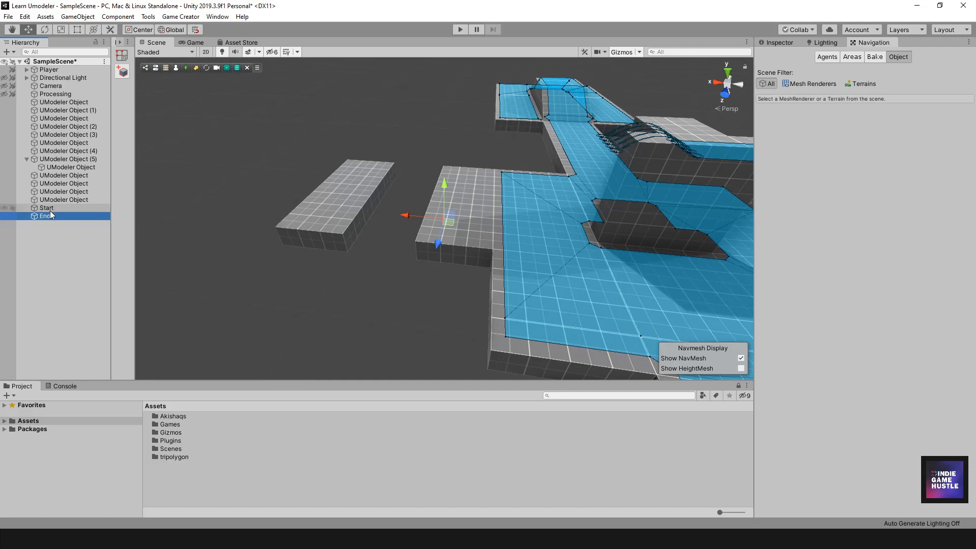
click(50, 216)
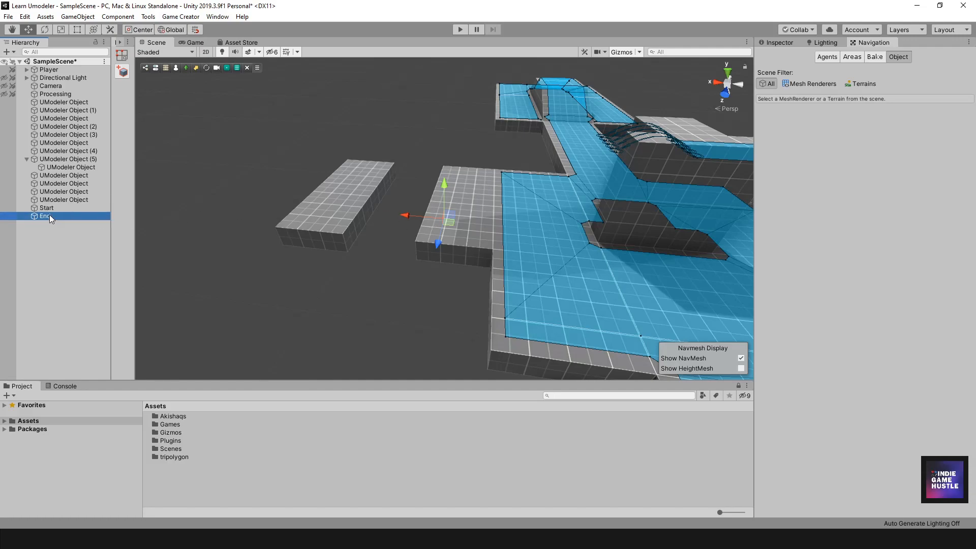
drag(406, 215, 304, 203)
click(71, 215)
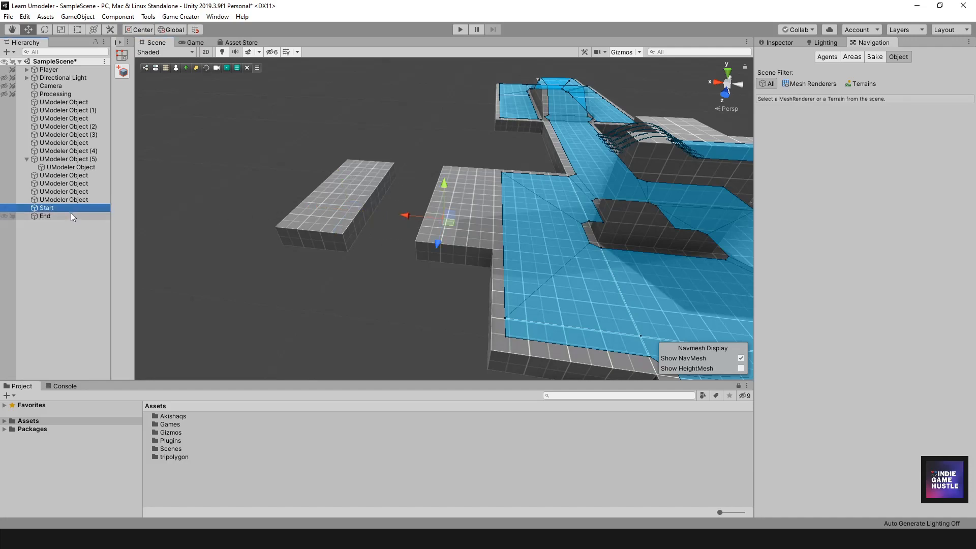
alt+drag(285, 239, 183, 203)
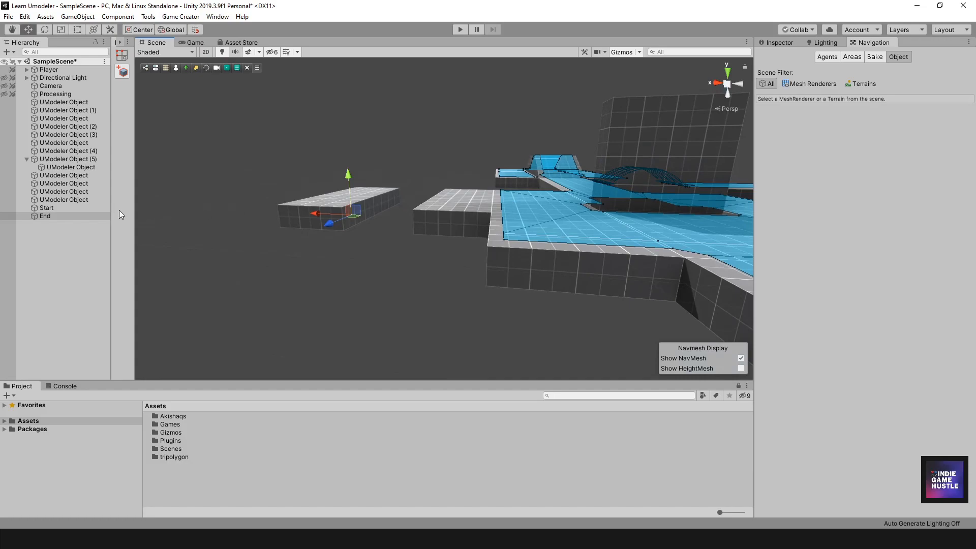
alt+drag(398, 246, 136, 236)
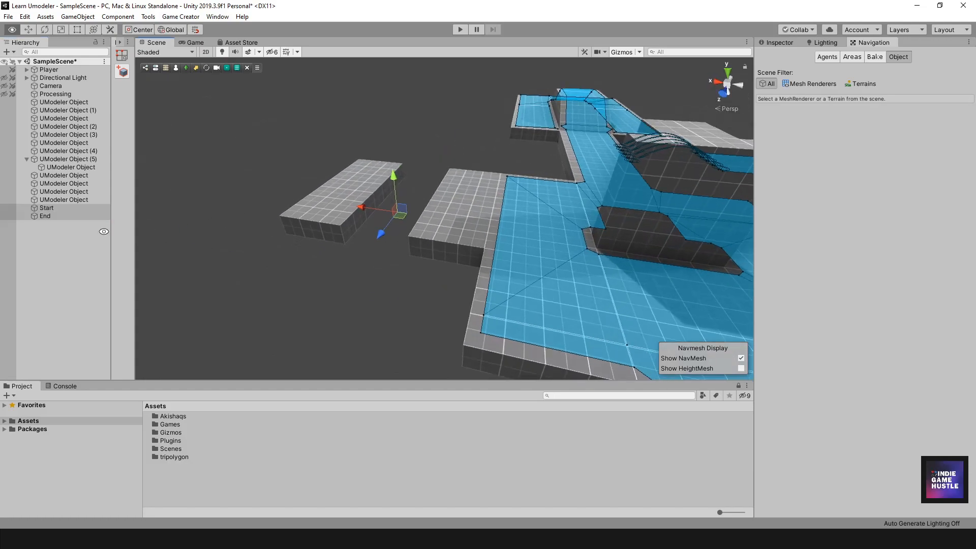
Add an Off Mesh Link component to Start, assigning the Start object as its start and the End object as its end
click(56, 208)
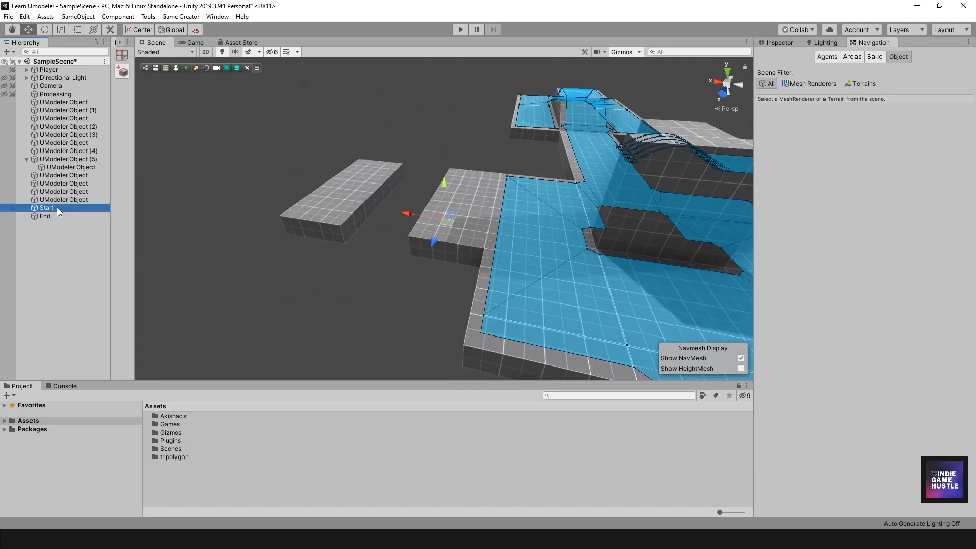
click(773, 42)
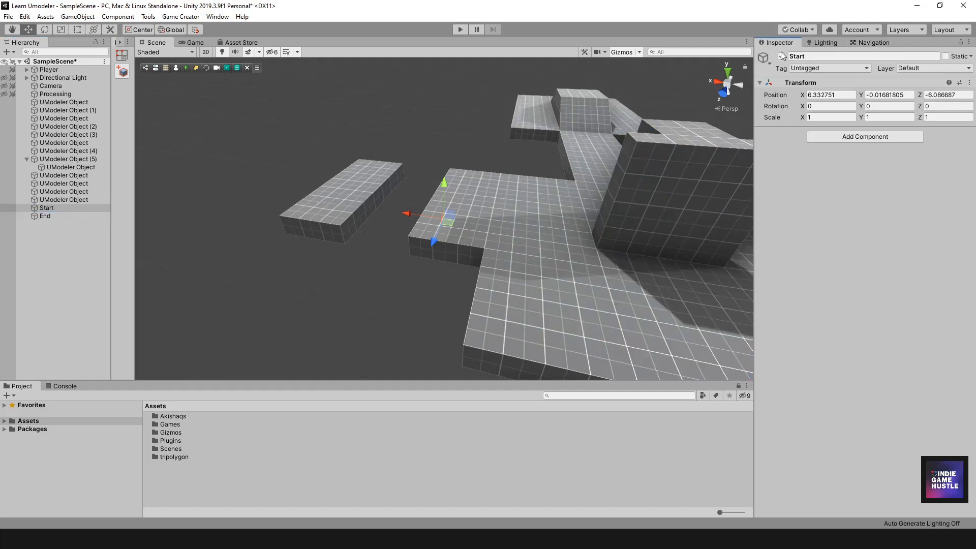
click(852, 137)
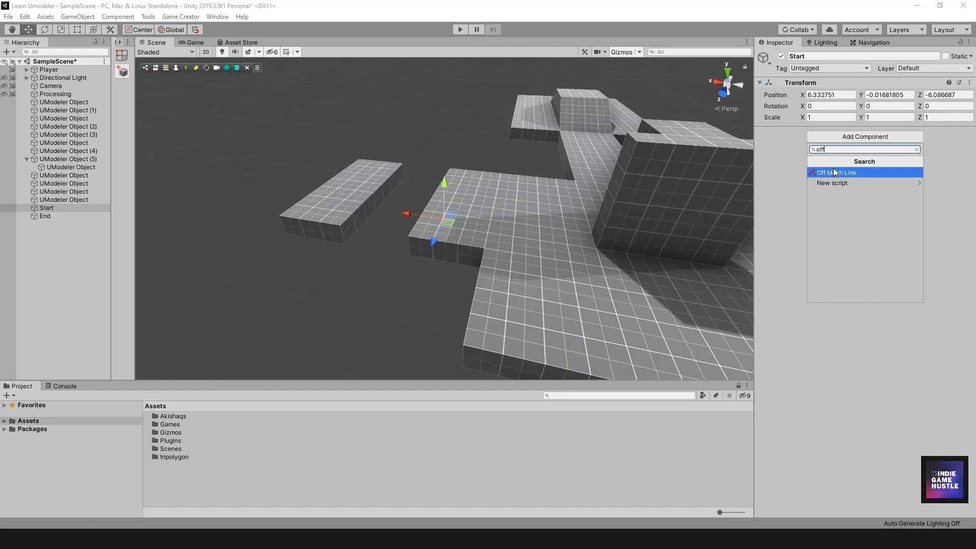
double_click(834, 150)
click(829, 174)
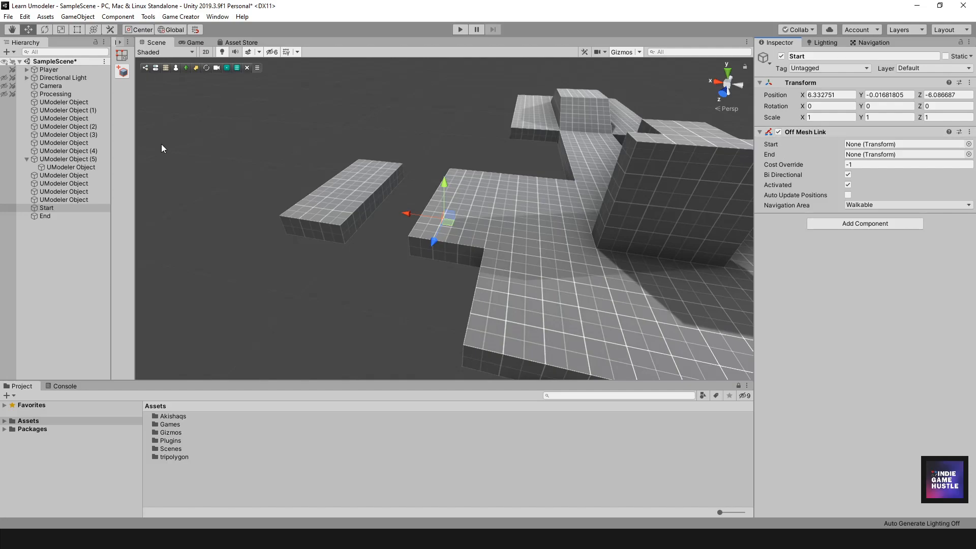
drag(45, 210, 861, 147)
drag(46, 216, 901, 159)
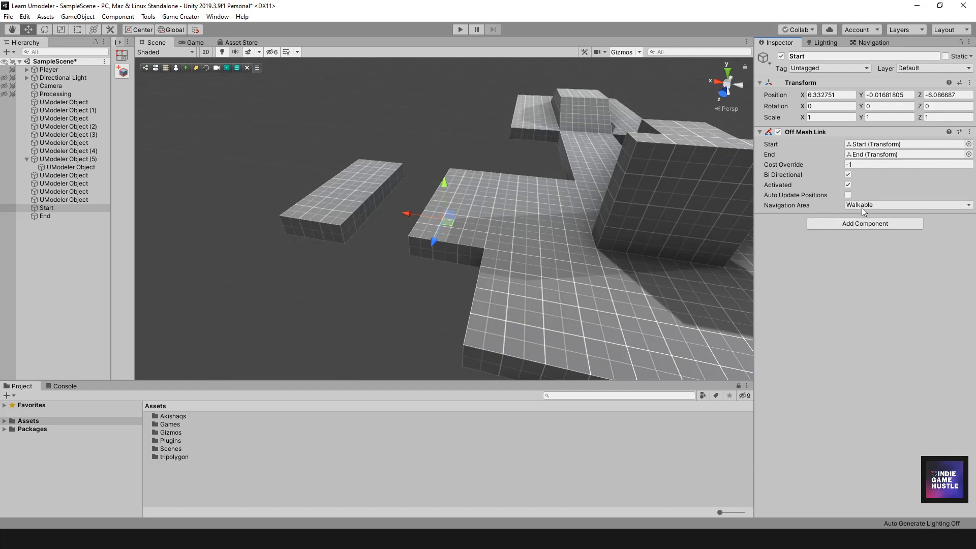
Rebake the navigation mesh, inspect the manual link across the gap to the detached box, and select Start
alt+drag(390, 203, 356, 219)
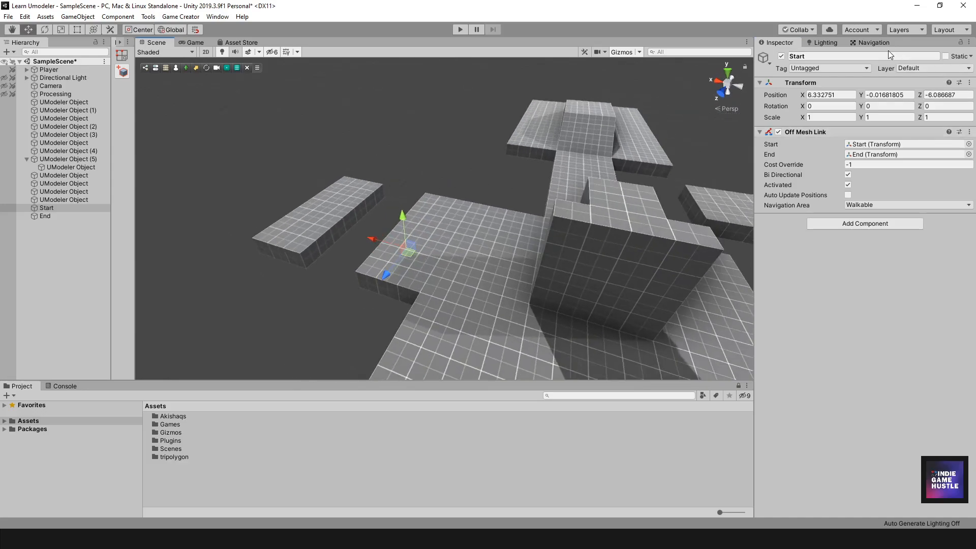
click(875, 43)
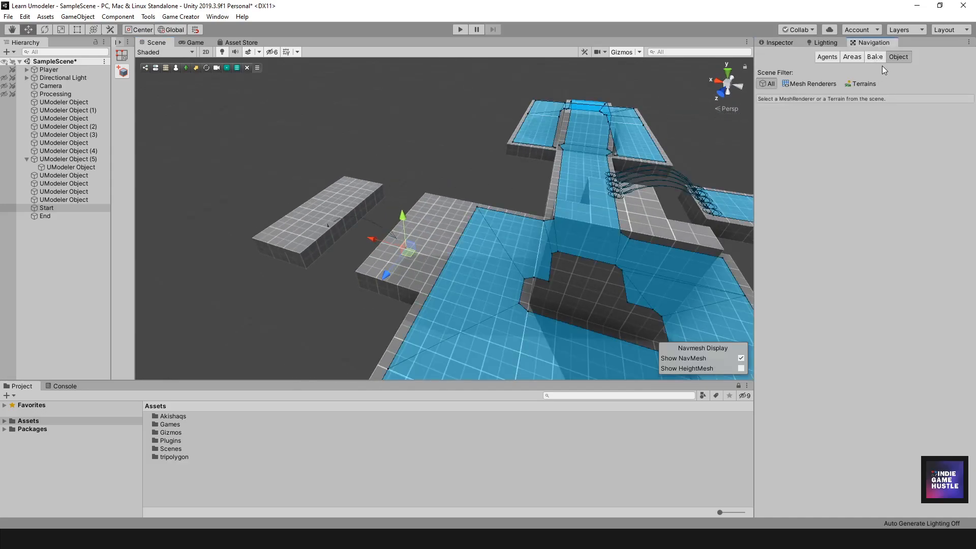
click(875, 57)
click(945, 243)
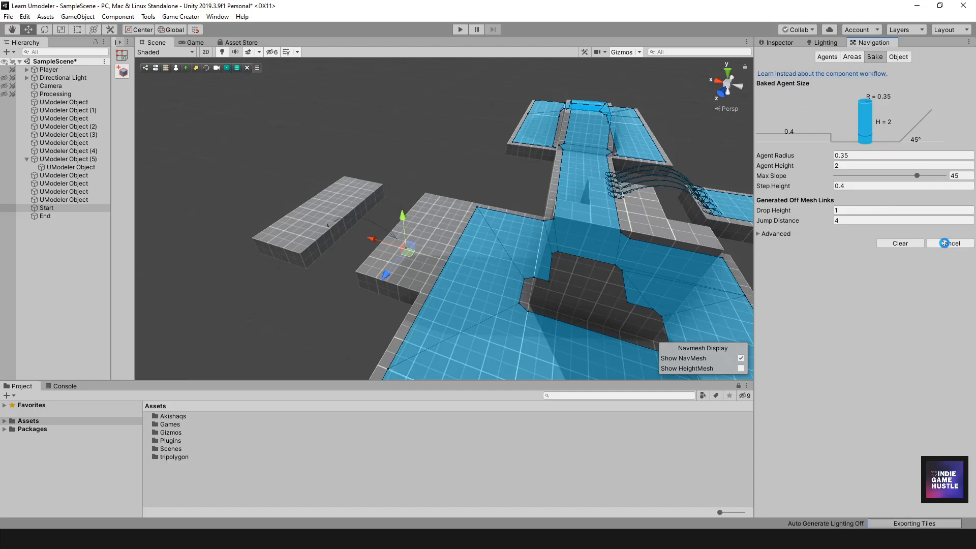
alt+drag(277, 279, 435, 256)
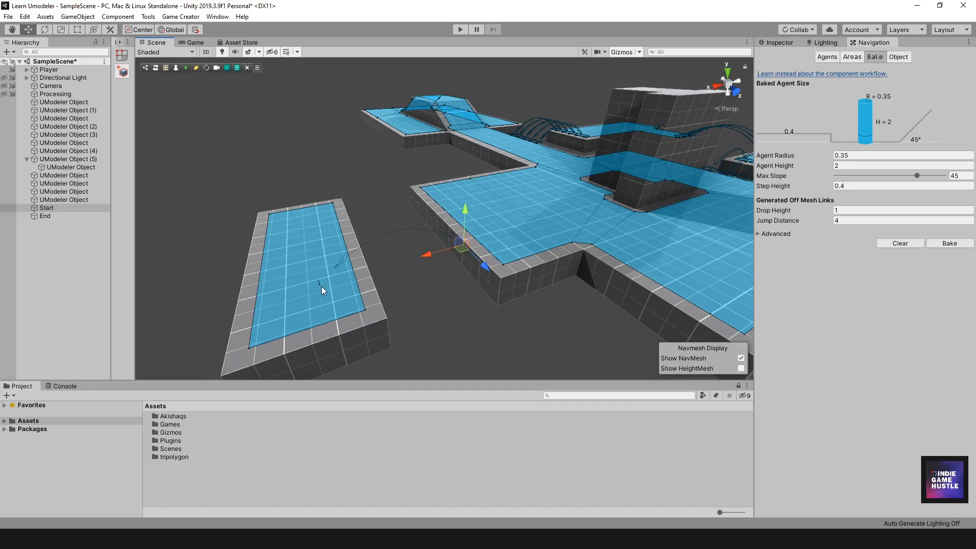
alt+drag(457, 242, 102, 221)
click(47, 208)
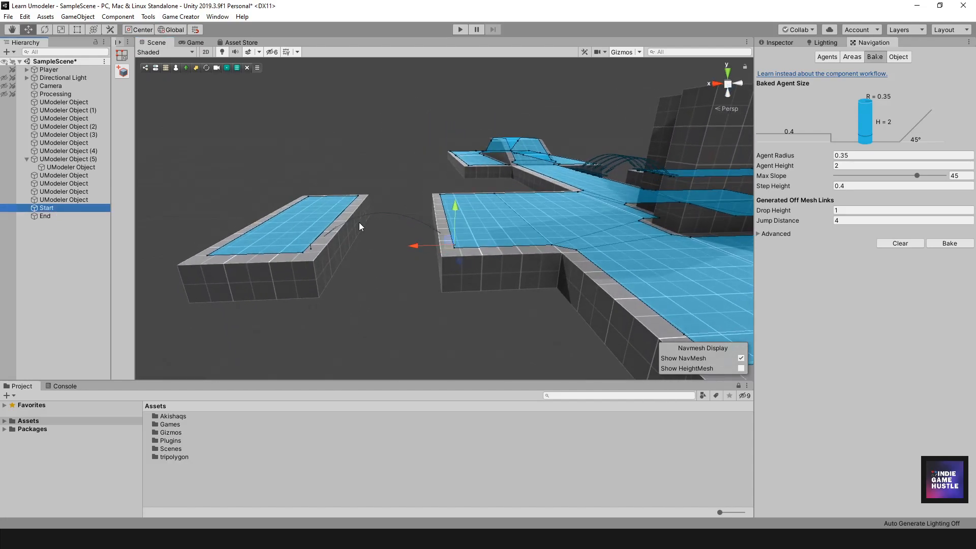
Reposition Start vertically on the platform and shift End along Z on the detached box to realign the manual link's endpoints
drag(456, 210, 469, 291)
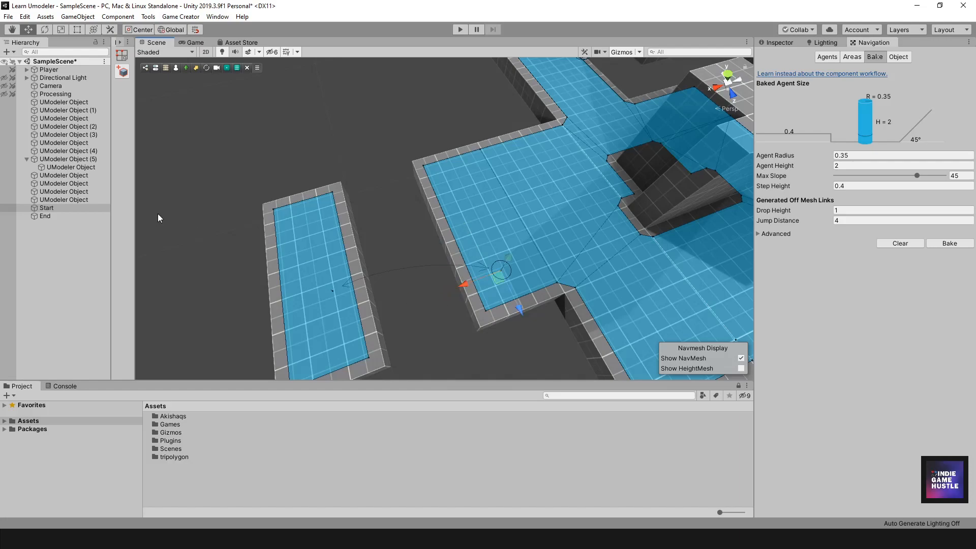
click(59, 217)
alt+drag(401, 283, 451, 308)
alt+middle_drag(441, 301, 418, 291)
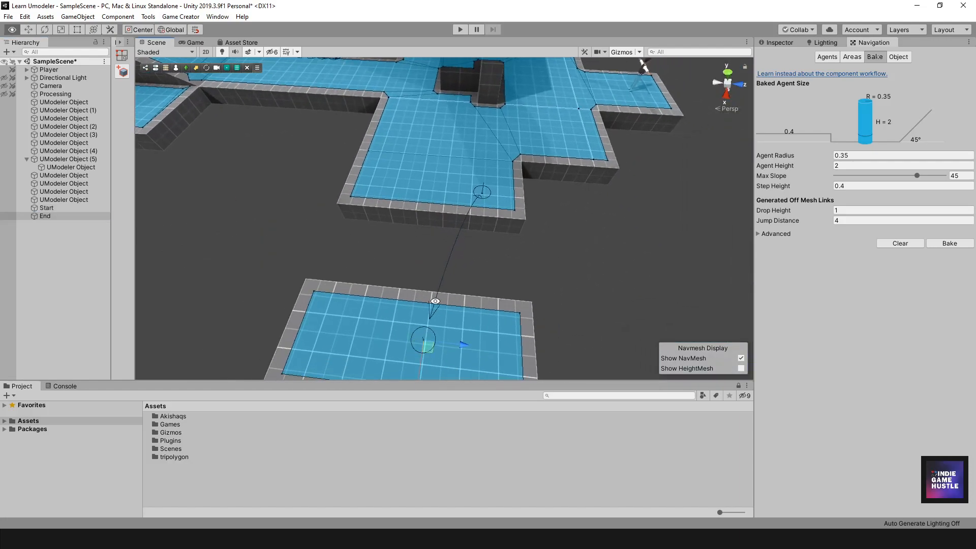
drag(462, 344, 587, 273)
drag(420, 245, 540, 261)
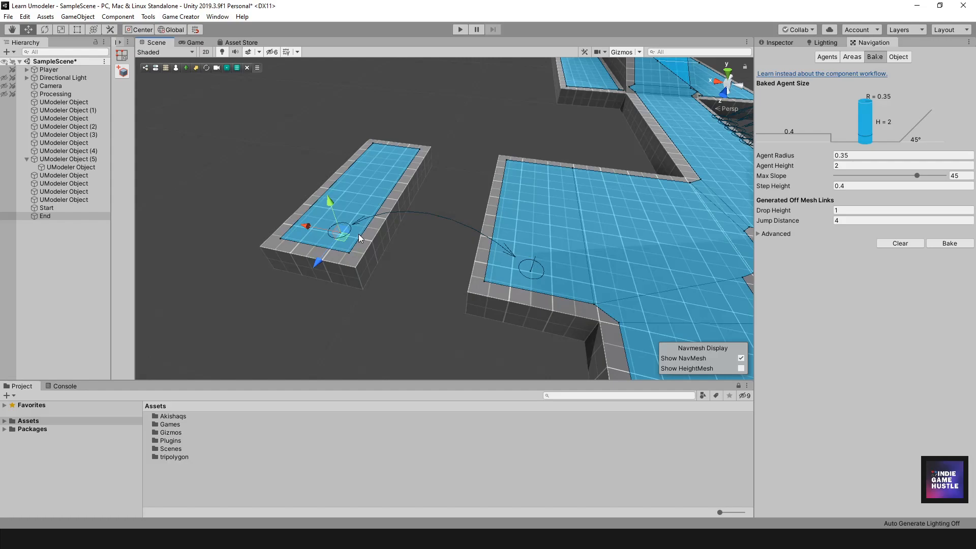
Disable Bi Directional on Start's Off Mesh Link and examine the link's direction across the gap
click(73, 207)
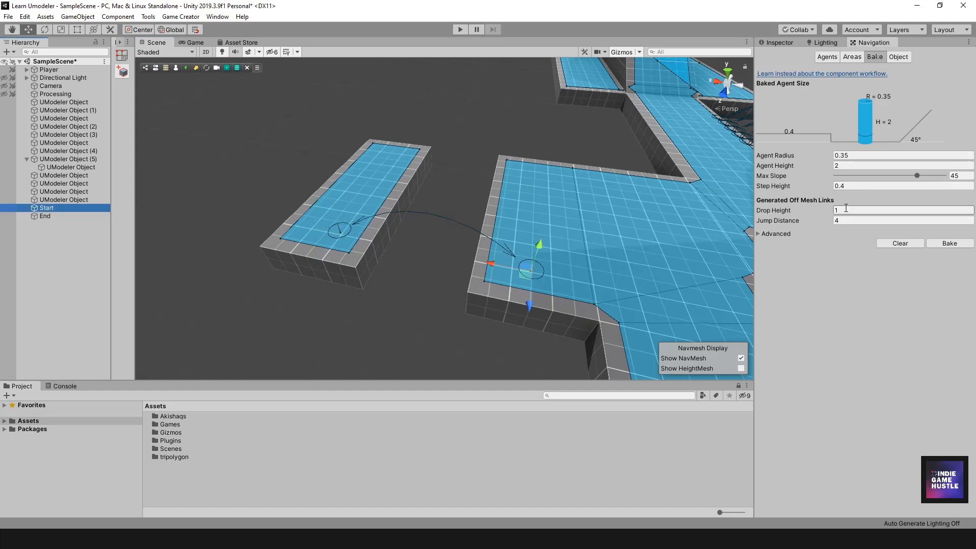
click(780, 43)
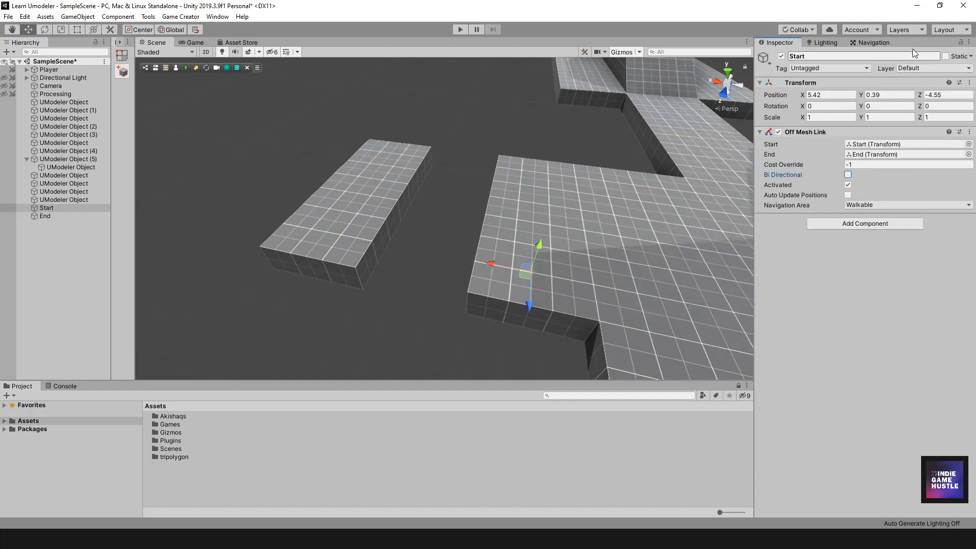
click(874, 42)
alt+drag(463, 273, 354, 248)
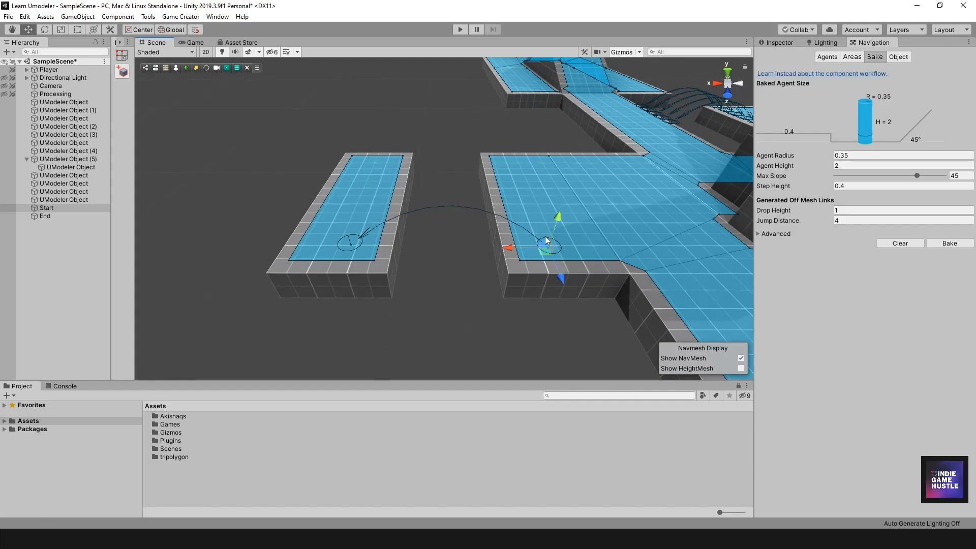
Re-enable Bi Directional on Start's Off Mesh Link and check the link in the navigation mesh display
click(779, 43)
click(848, 175)
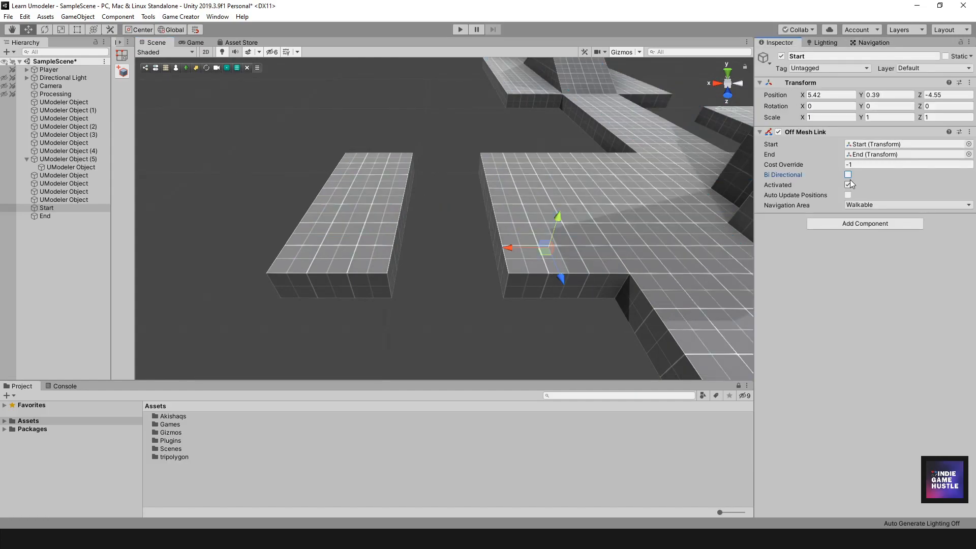
click(870, 42)
scroll(494, 202, down, 2)
mouse_move(493, 202)
alt+mouse_down()
mouse_move(549, 227)
mouse_move(510, 174)
mouse_move(547, 212)
mouse_move(499, 199)
alt+mouse_up()
scroll(510, 175, down, 3)
middle_drag(499, 200, 404, 153)
scroll(404, 152, down, 3)
alt+drag(532, 231, 496, 212)
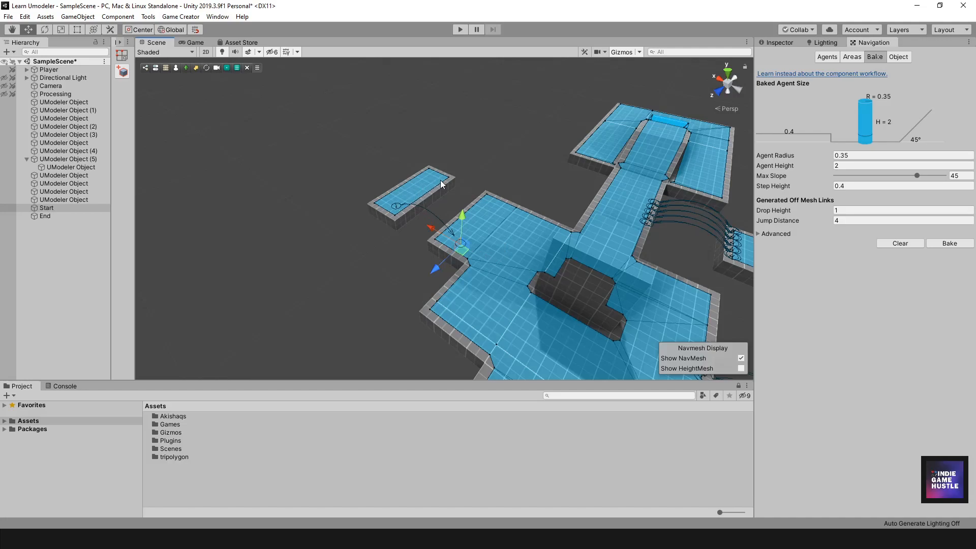
Align the Camera object with a scene view facing the detached box and the whole level, and check its game view
alt+drag(530, 231, 325, 137)
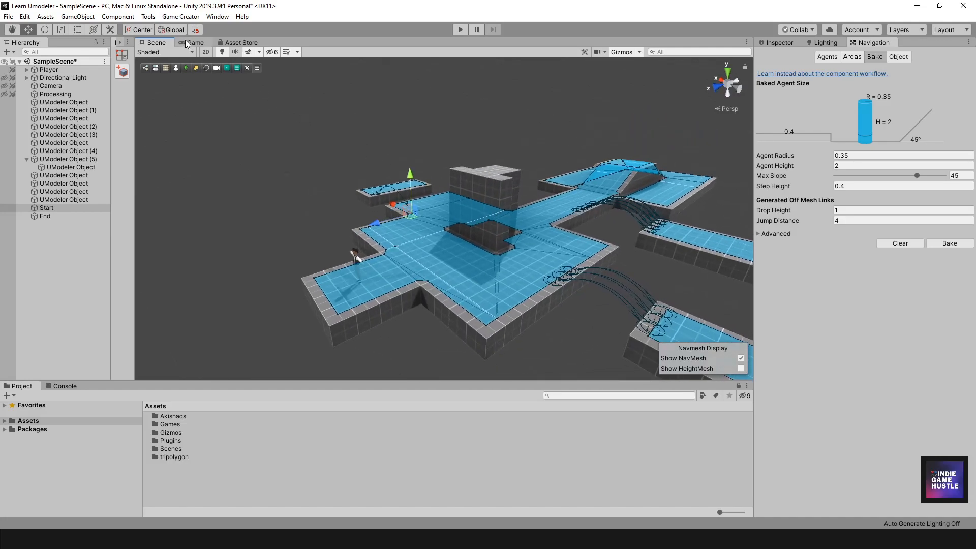
click(186, 40)
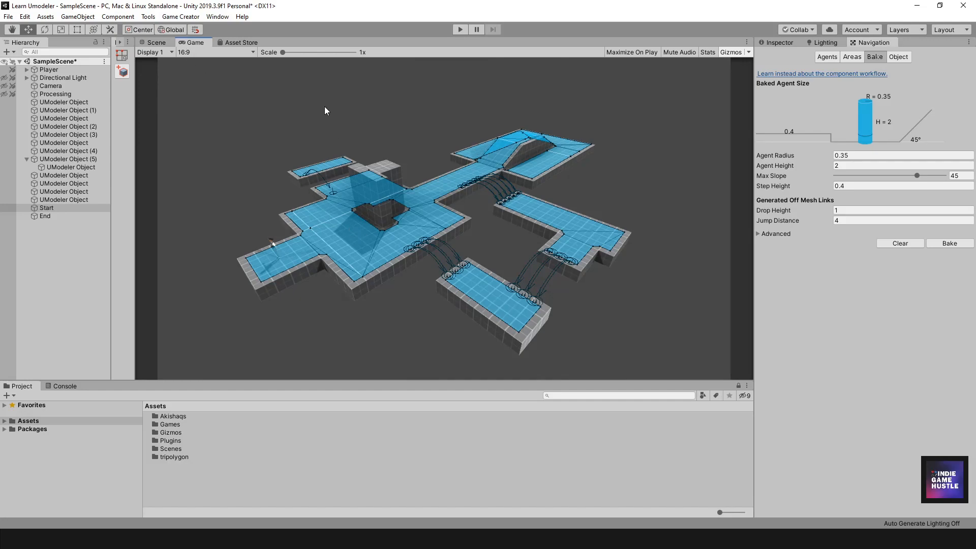
click(155, 42)
click(51, 86)
alt+drag(377, 228, 451, 187)
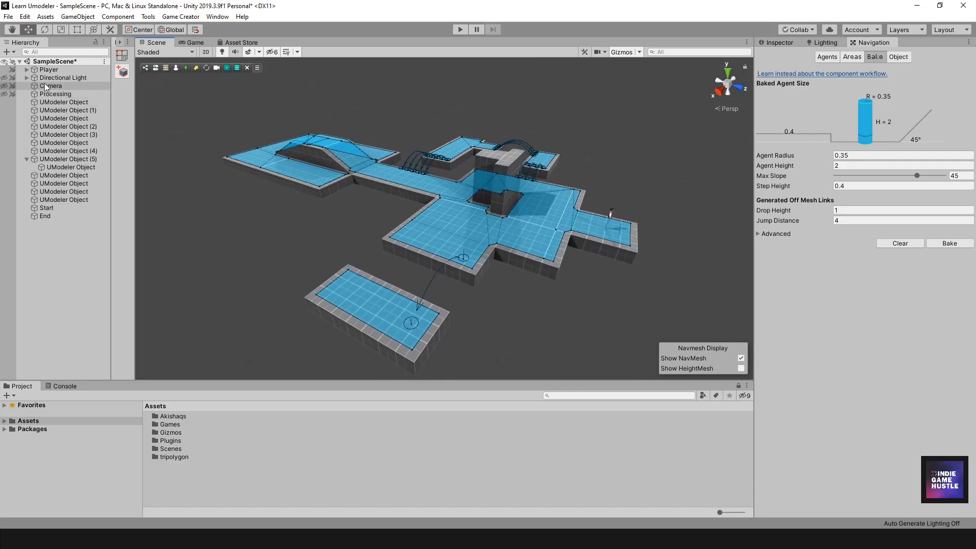
click(64, 13)
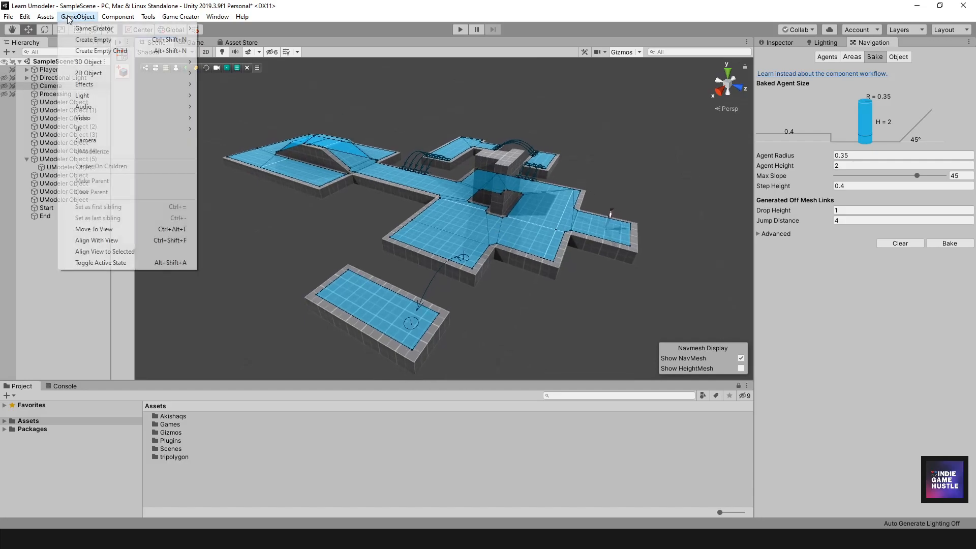
click(127, 241)
click(191, 44)
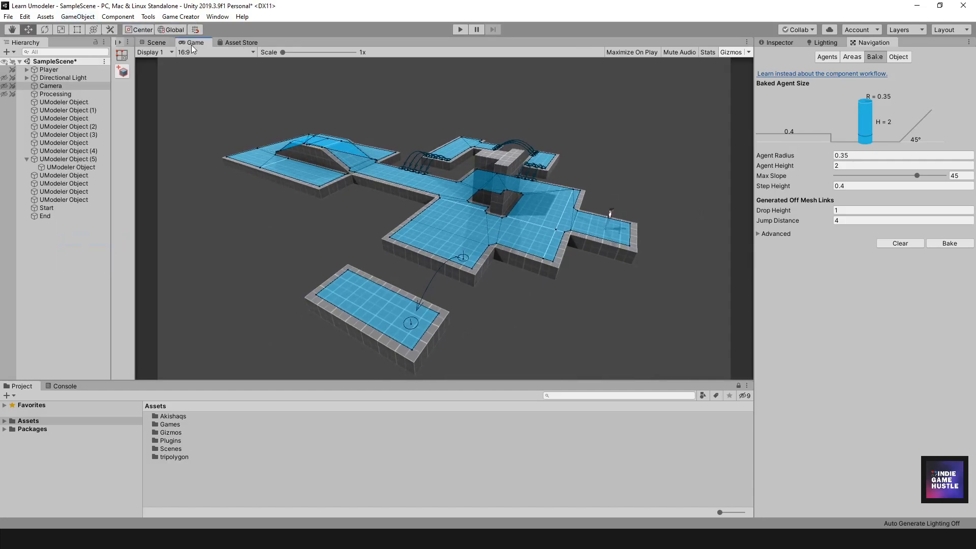
click(163, 44)
Play the scene and send the character around the main platform and to the detached box to test navigation, ending with play stopped
click(462, 30)
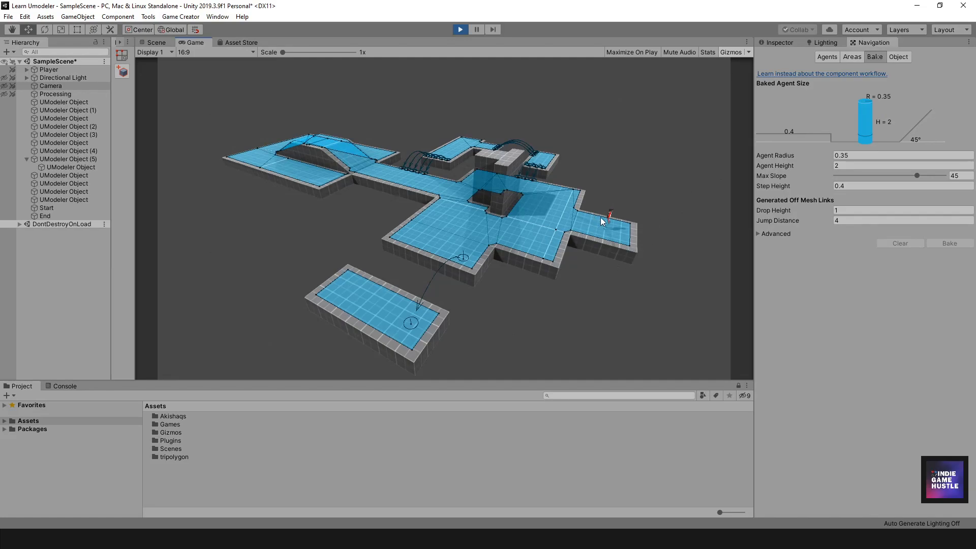
click(547, 202)
click(352, 288)
click(411, 230)
click(455, 231)
click(561, 242)
click(422, 186)
click(452, 216)
click(545, 215)
click(460, 30)
Play the scene again and send the character to points around the tall central blocks, ending with play stopped
alt+drag(515, 158, 451, 173)
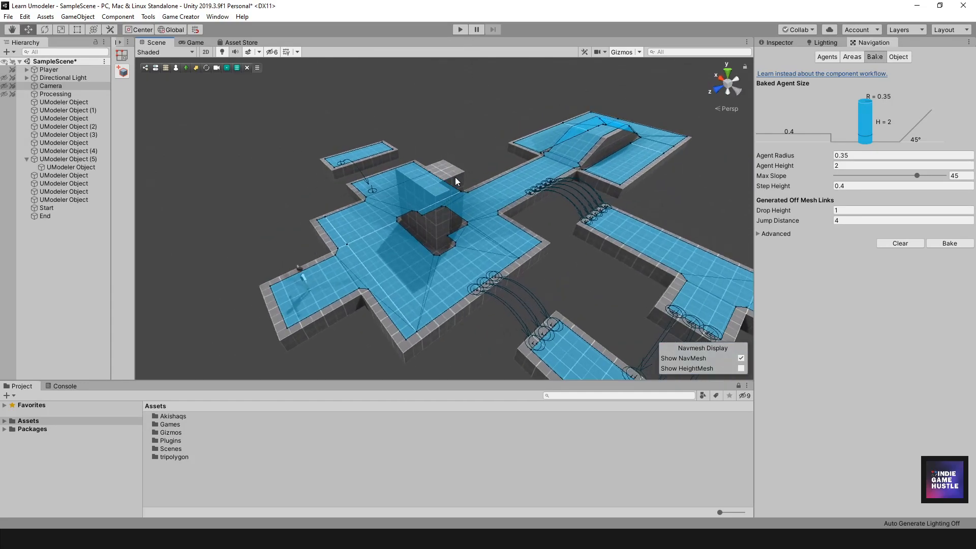
alt+drag(457, 183, 469, 49)
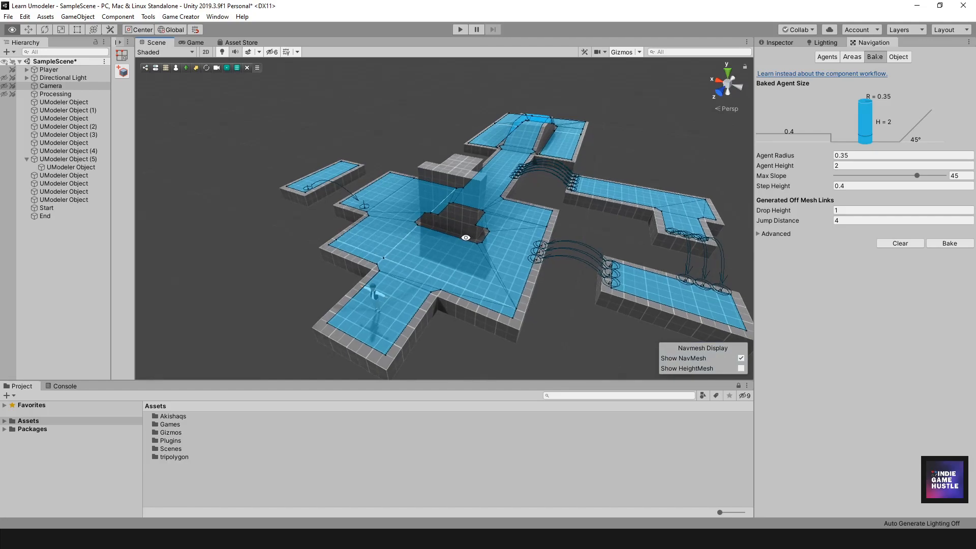
click(459, 30)
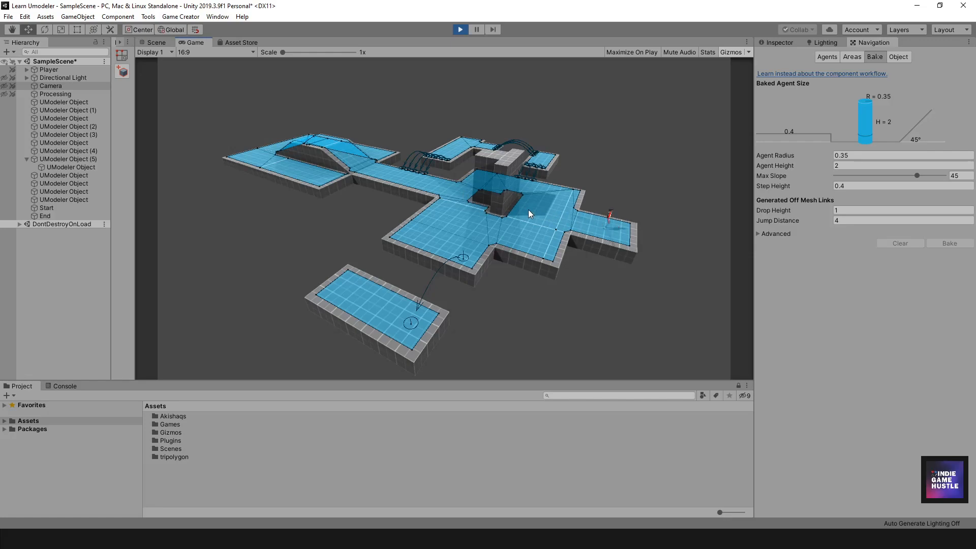
click(467, 193)
click(517, 209)
click(499, 222)
click(520, 209)
click(460, 191)
click(460, 29)
Select the tall central wall nearest the player in UModeler's object mode
alt+drag(612, 213, 482, 214)
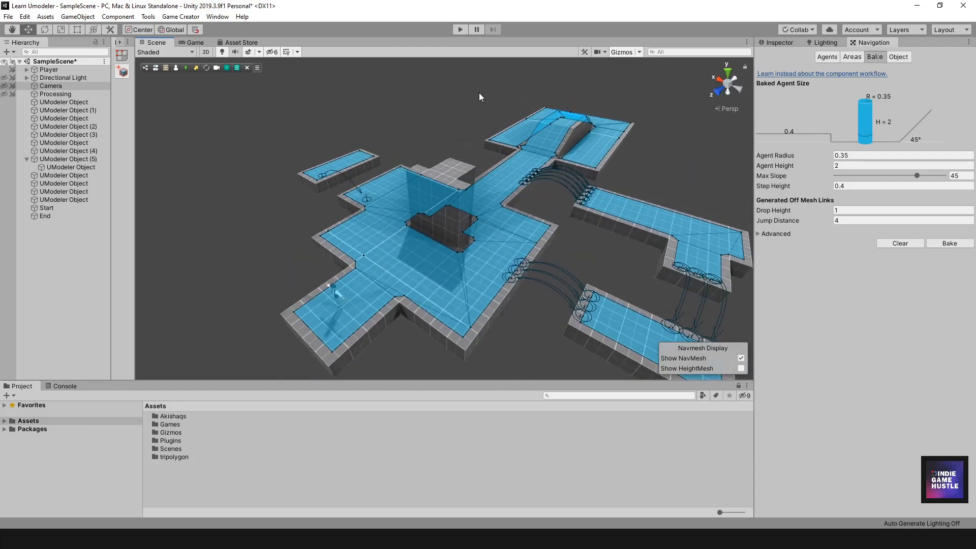
click(778, 42)
alt+drag(477, 219, 450, 186)
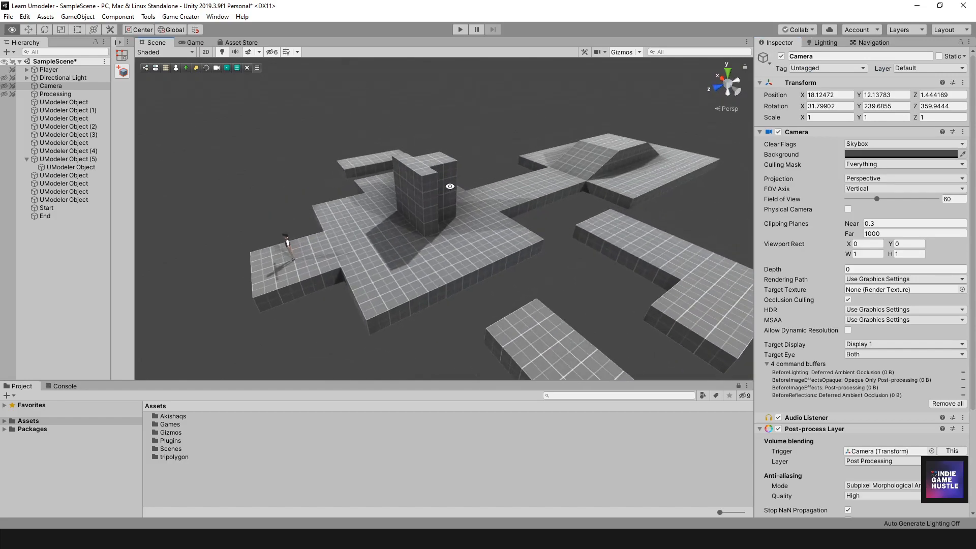
click(427, 176)
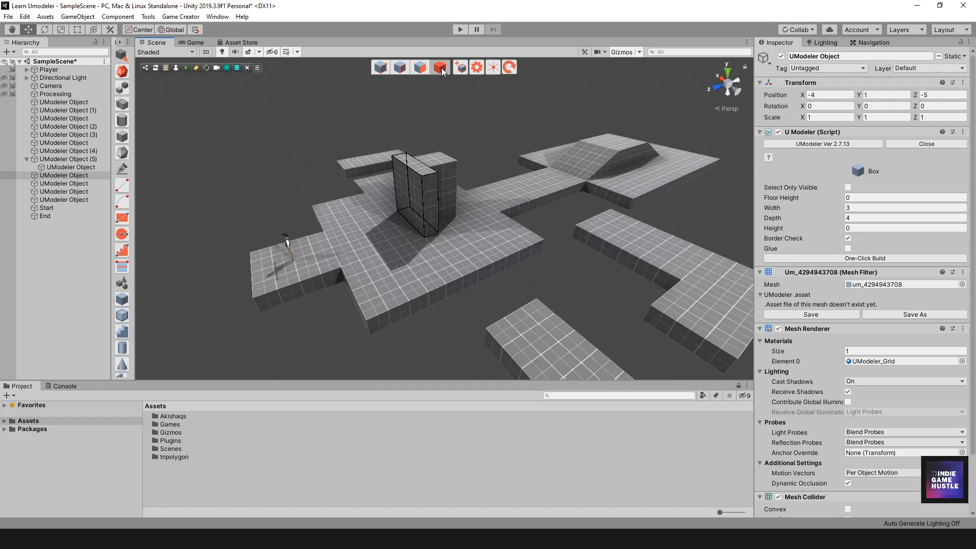
click(442, 68)
alt+drag(486, 157, 480, 173)
shift+click(450, 175)
alt+drag(555, 211, 579, 202)
click(462, 160)
click(418, 184)
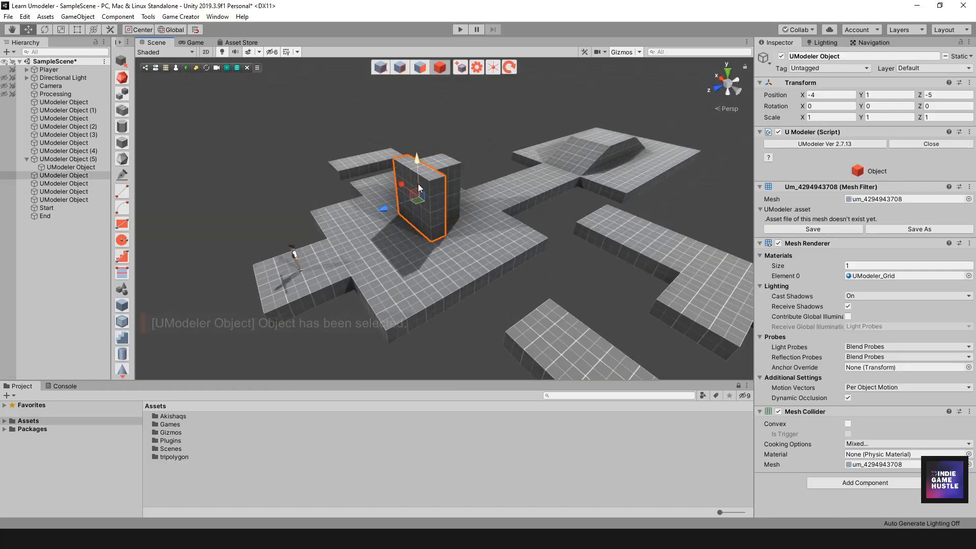
Add a Nav Mesh Obstacle component to the selected wall and inspect its box shape around the mesh
click(850, 484)
click(806, 483)
click(858, 483)
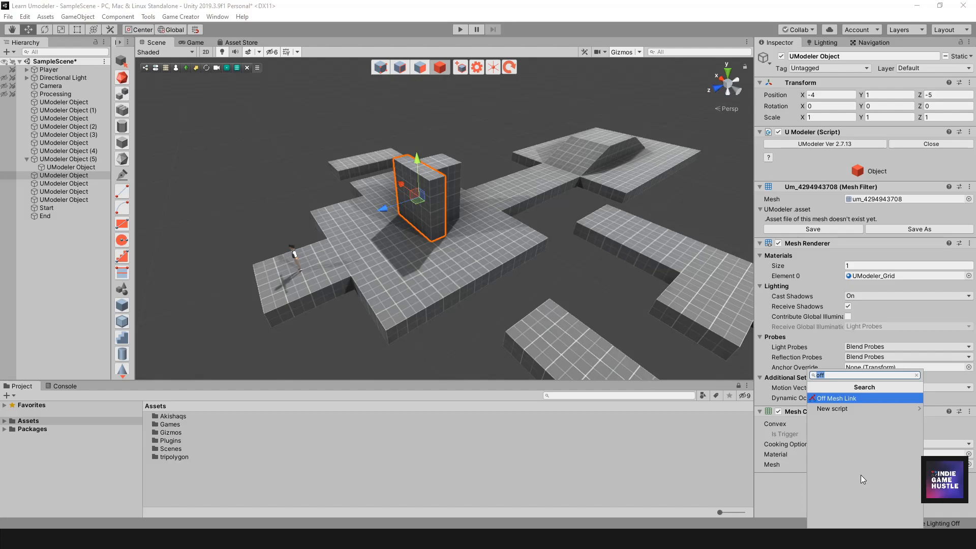
key(BackSpace)
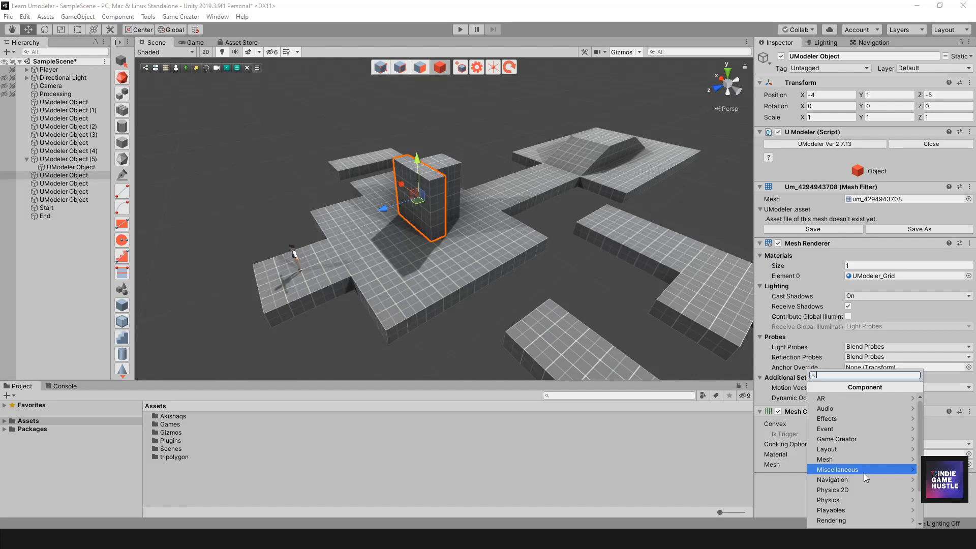
text(nav)
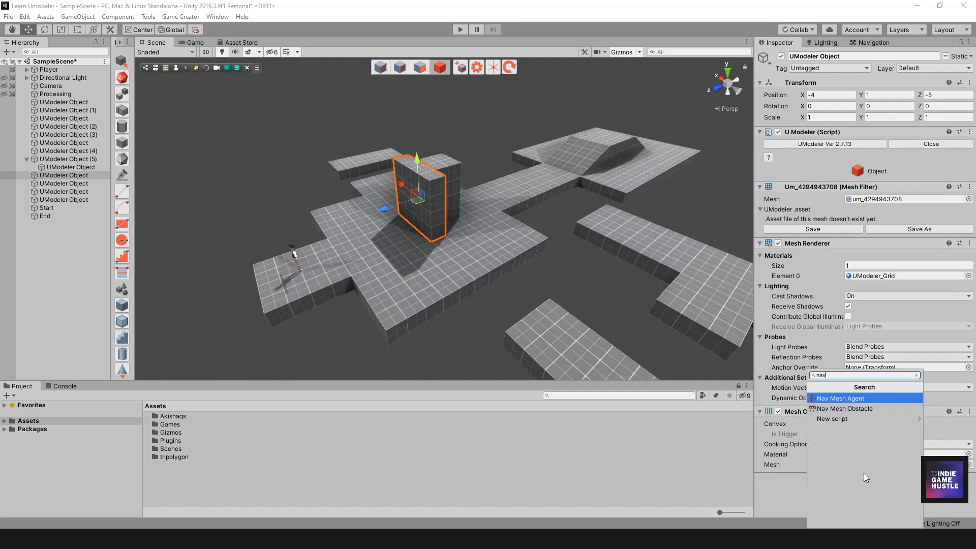
click(841, 410)
scroll(849, 432, down, 2)
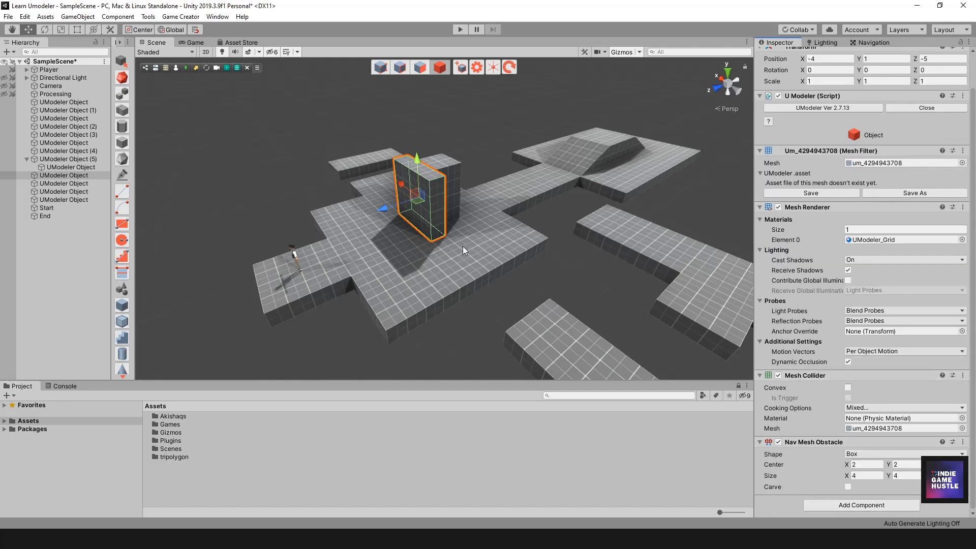
scroll(387, 208, up, 1)
alt+drag(386, 208, 450, 222)
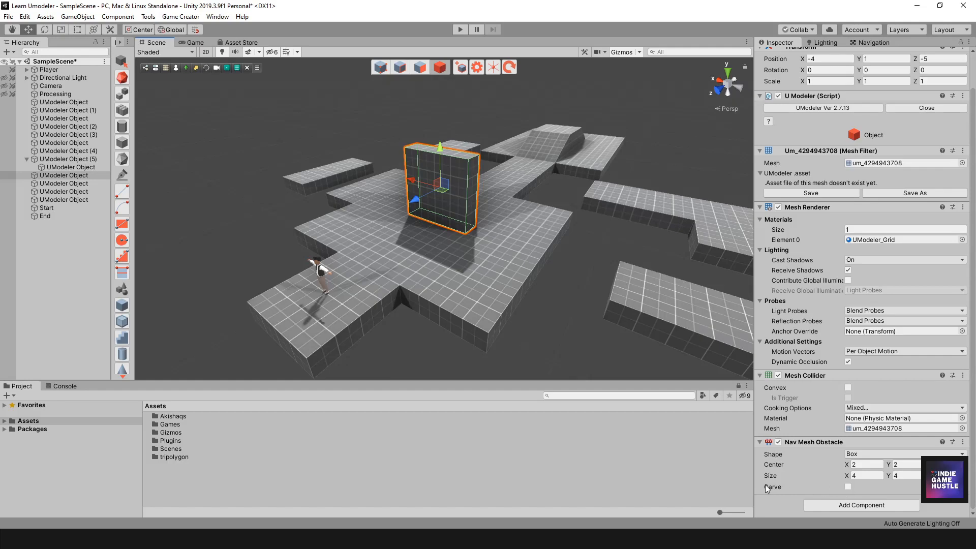
Enable Carve on the wall's obstacle, set its size to X 6 and Z 3, and examine the carved navigation mesh
click(848, 487)
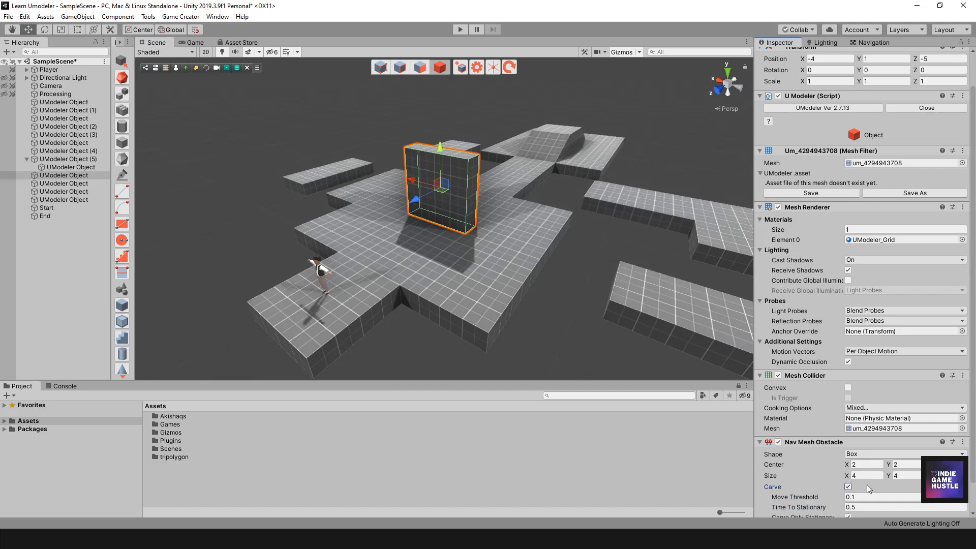
click(864, 474)
text(6)
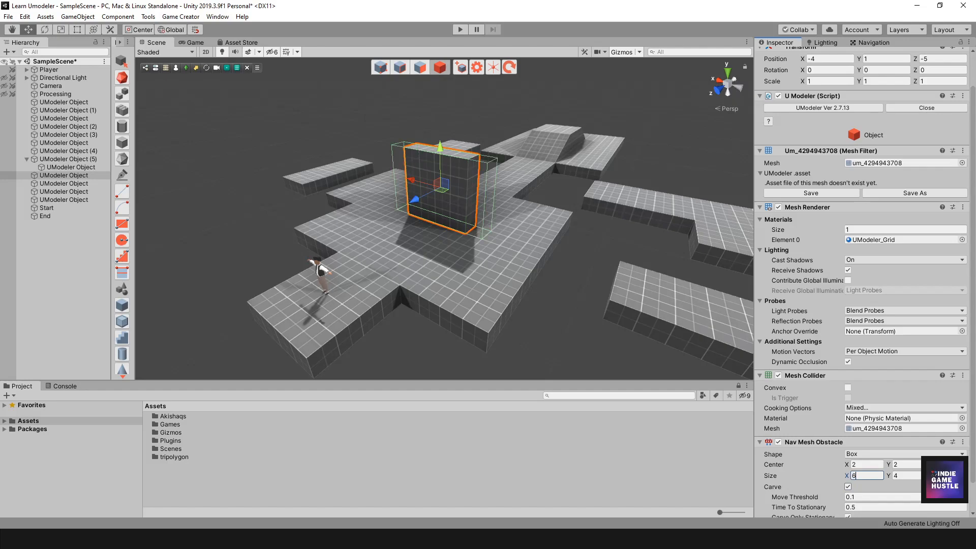
key(Tab)
key(Tab)
text(3)
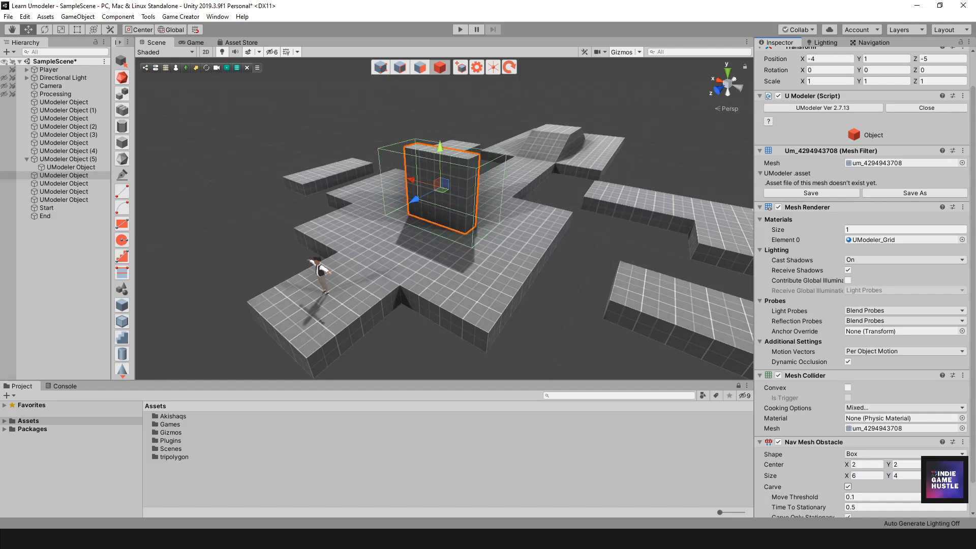
scroll(899, 468, down, 2)
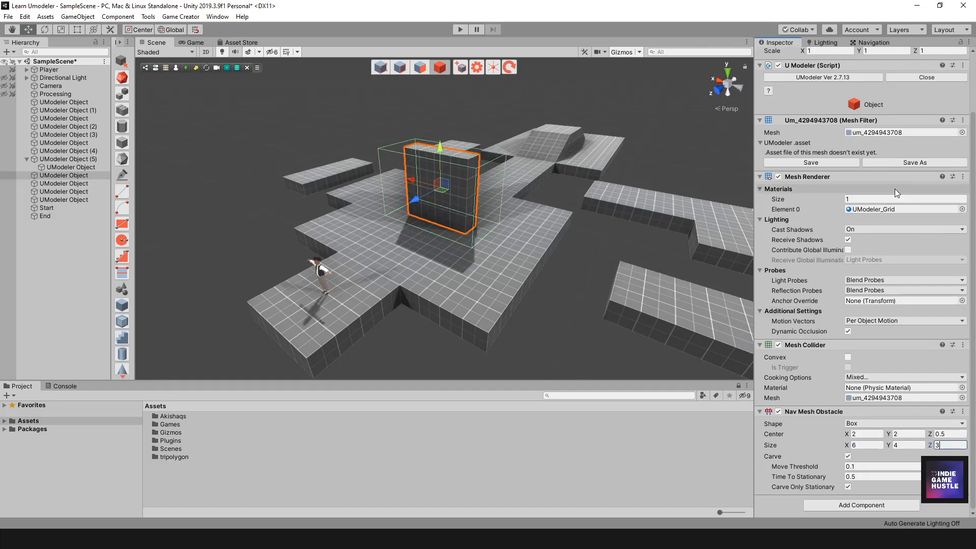
click(873, 42)
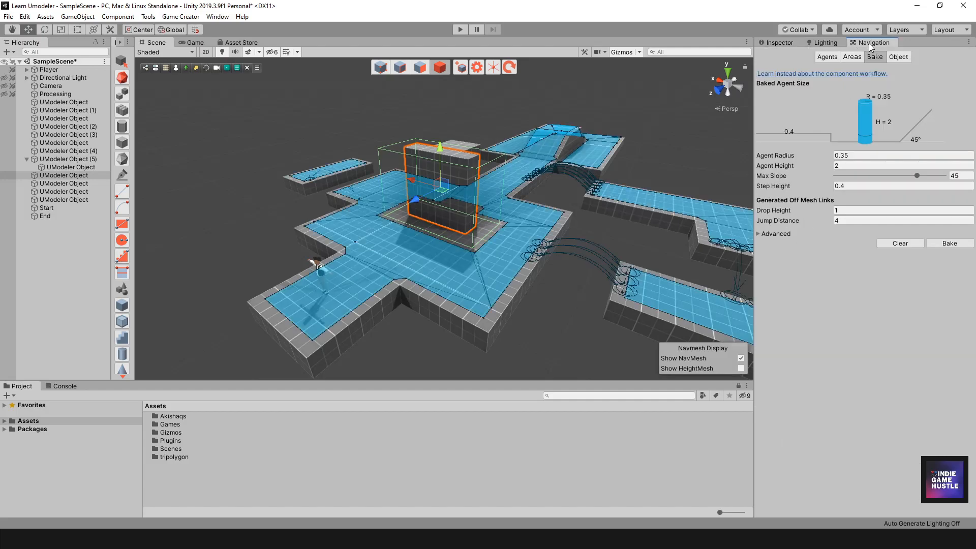
alt+drag(483, 273, 529, 277)
alt+drag(471, 231, 502, 215)
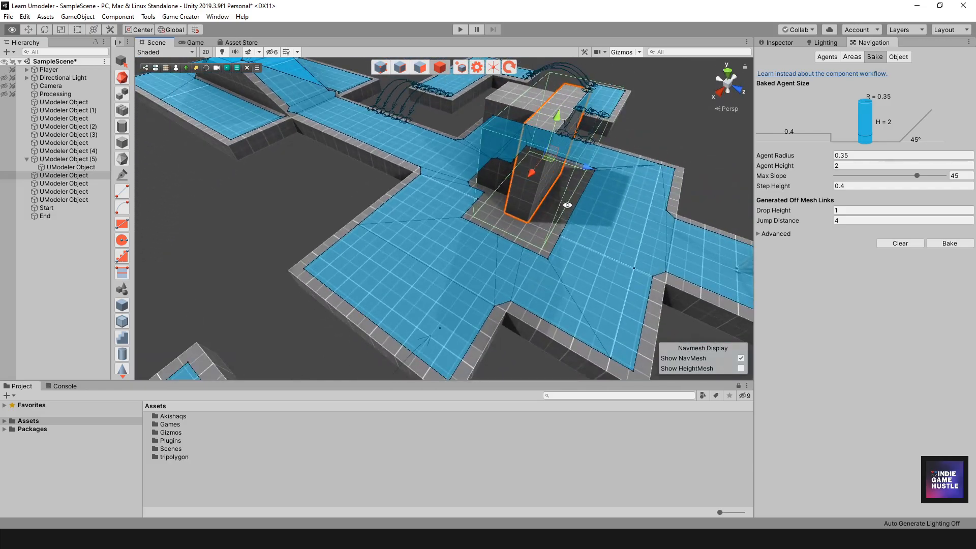
Select the tall block adjoining the wall and add a Nav Mesh Obstacle component to it
alt+drag(569, 205, 553, 214)
alt+drag(539, 248, 450, 189)
click(449, 193)
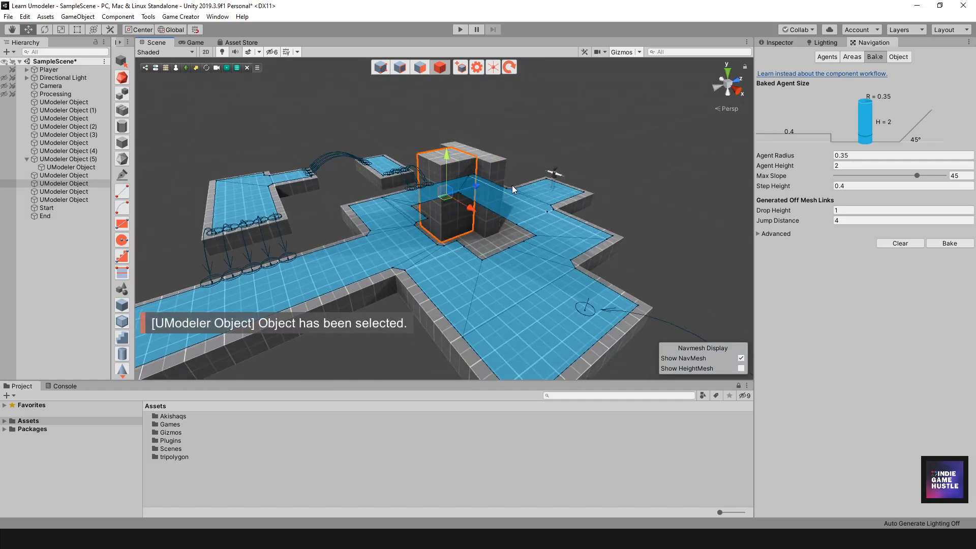
click(781, 42)
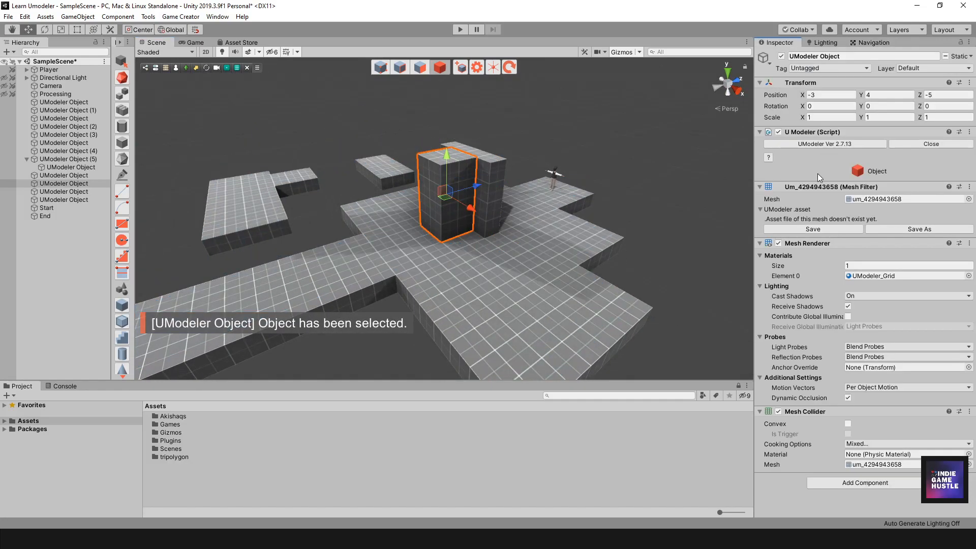
click(866, 472)
click(854, 409)
scroll(872, 439, down, 1)
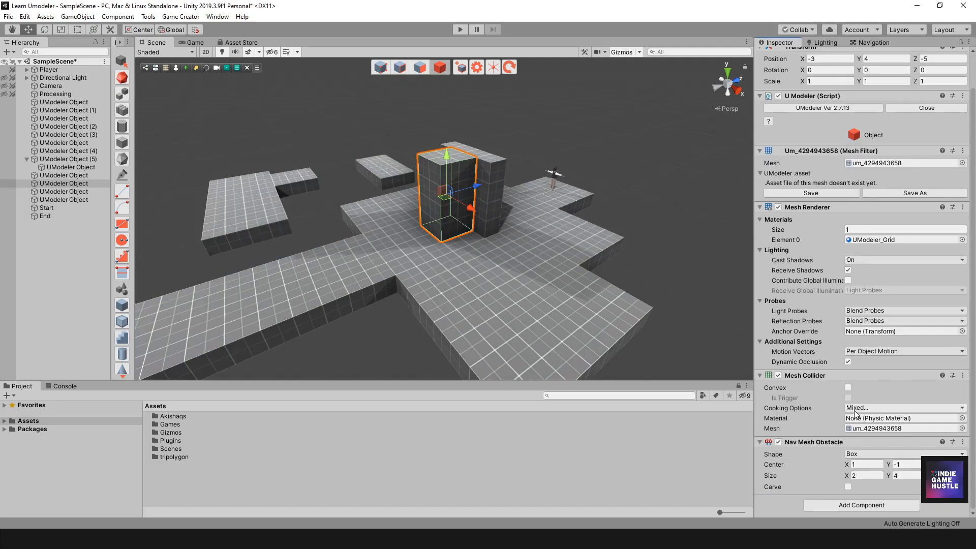
Enable Carve on the adjoining block's Nav Mesh Obstacle and set its size to X 3 and Z 4
click(848, 487)
click(865, 475)
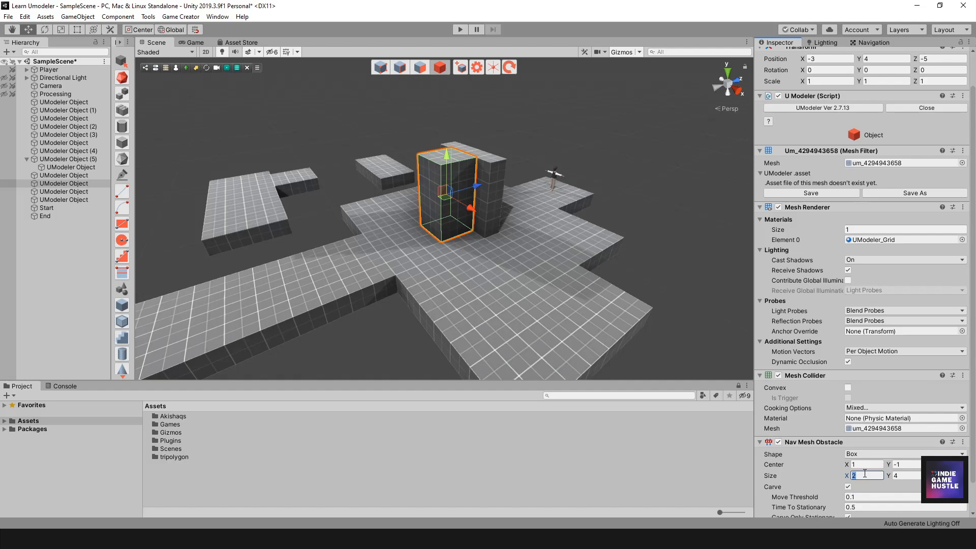
text(4)
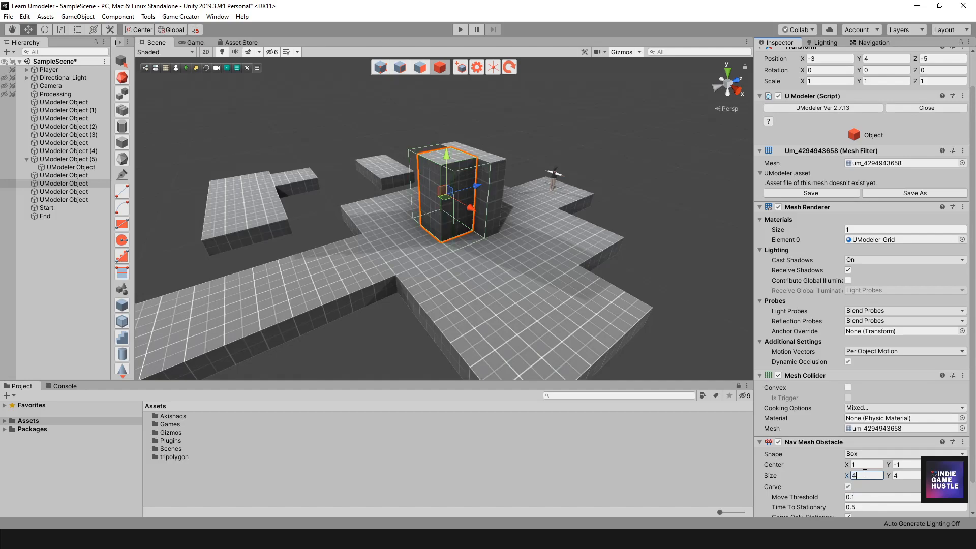
key(BackSpace)
text(3)
key(Tab)
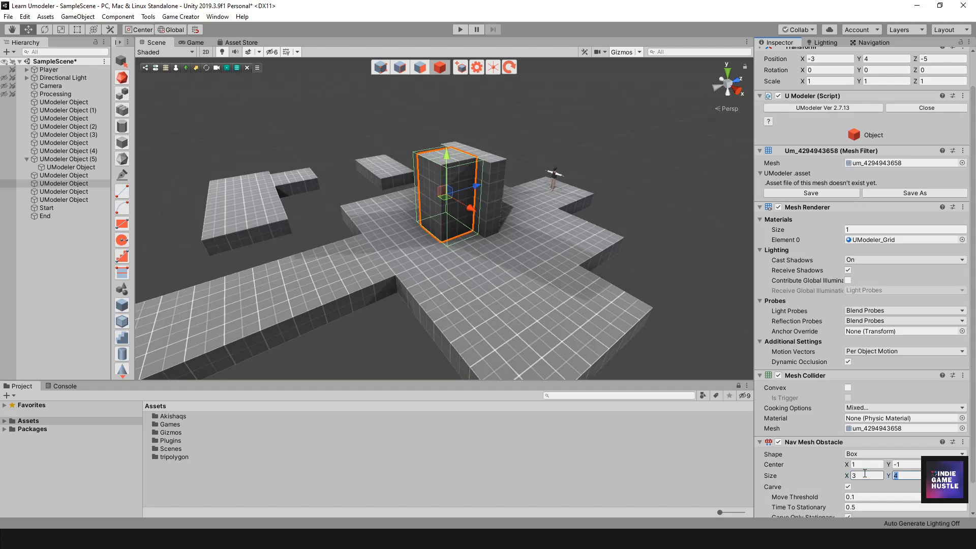
key(Tab)
text(4)
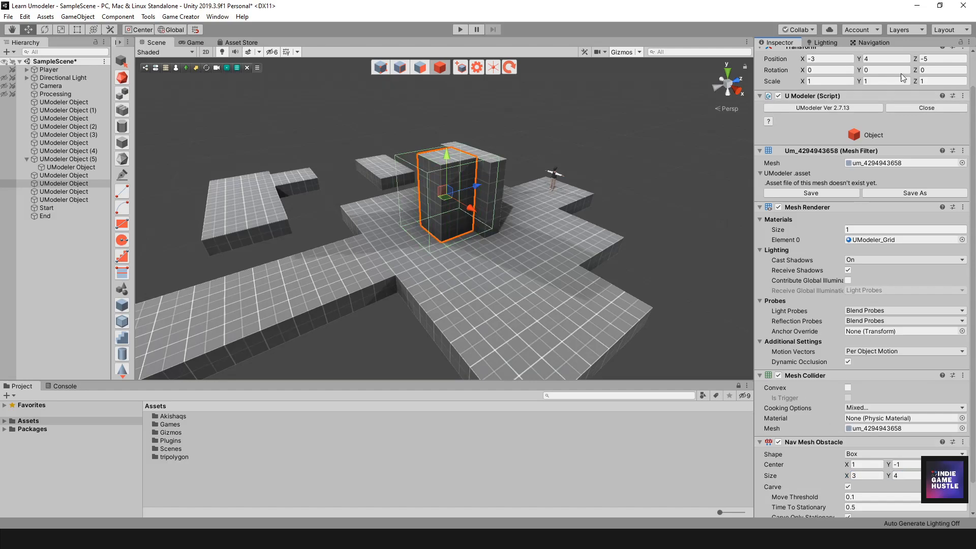
Inspect the carved navigation mesh around both blocks and play-test the player's routes past them
click(875, 42)
alt+drag(522, 265, 479, 242)
alt+drag(451, 204, 494, 211)
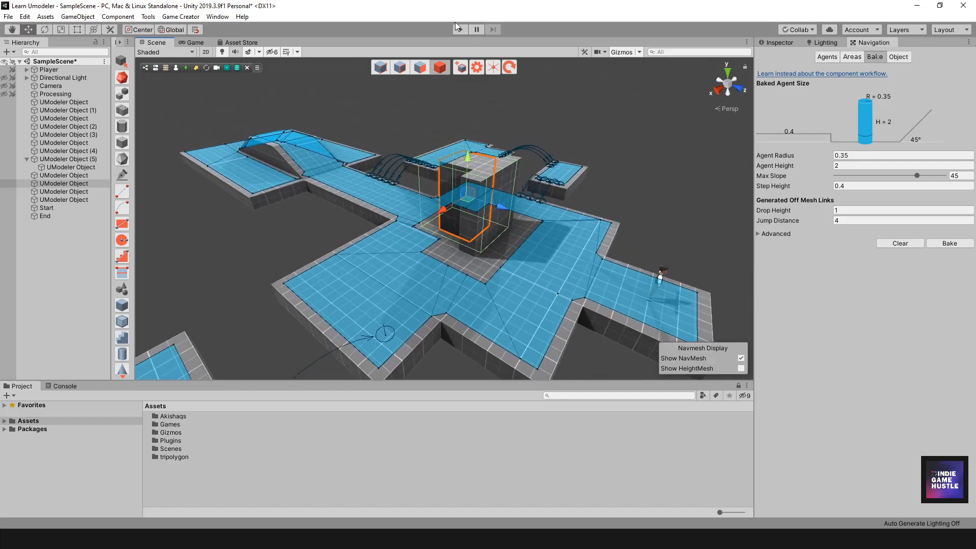
click(460, 29)
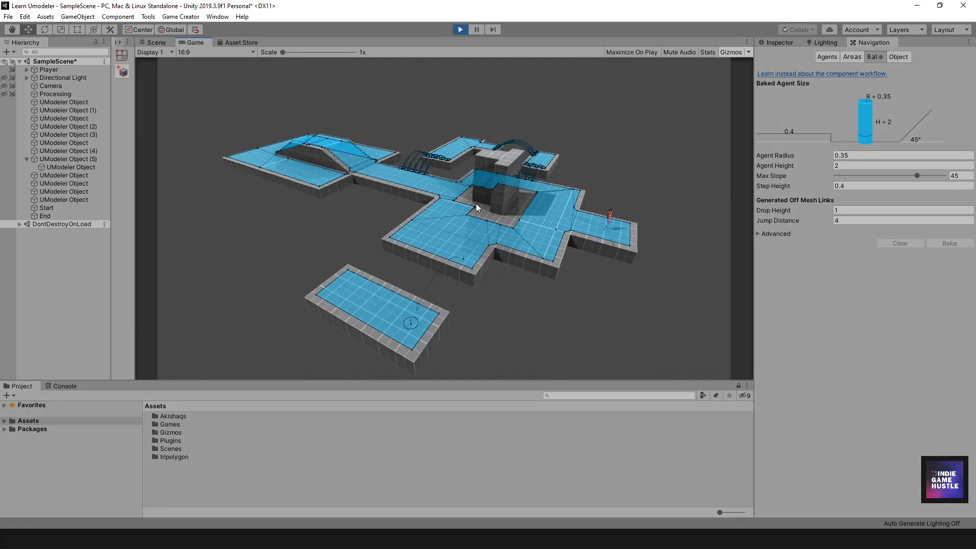
click(456, 190)
click(520, 222)
click(460, 30)
alt+drag(437, 239, 460, 252)
alt+drag(520, 274, 532, 279)
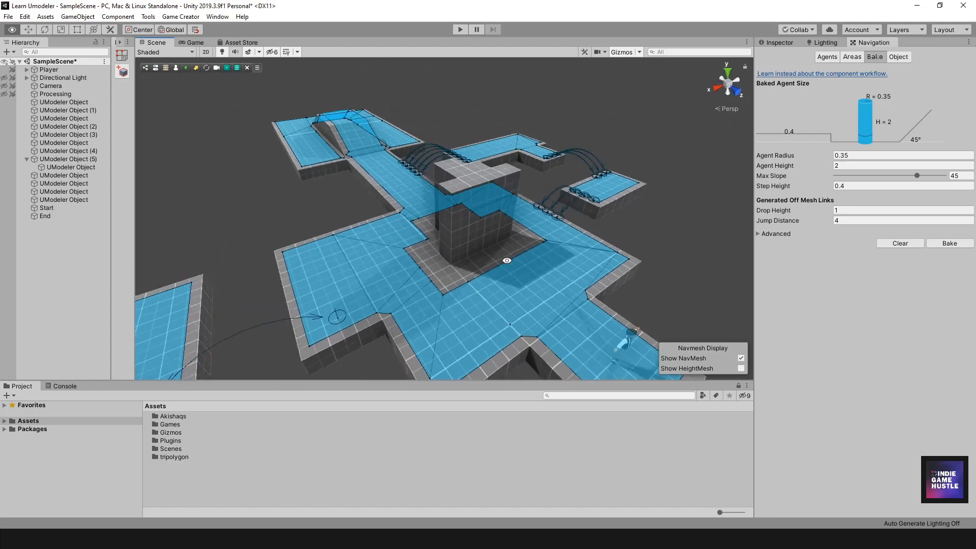
Select the tall central wall and change its Nav Mesh Obstacle shape to Capsule
click(776, 44)
click(460, 205)
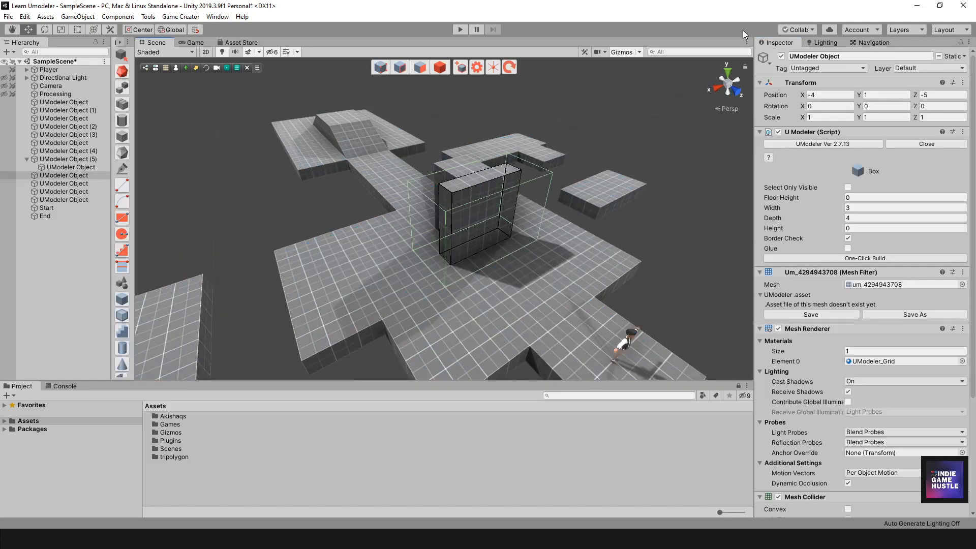
scroll(830, 333, down, 5)
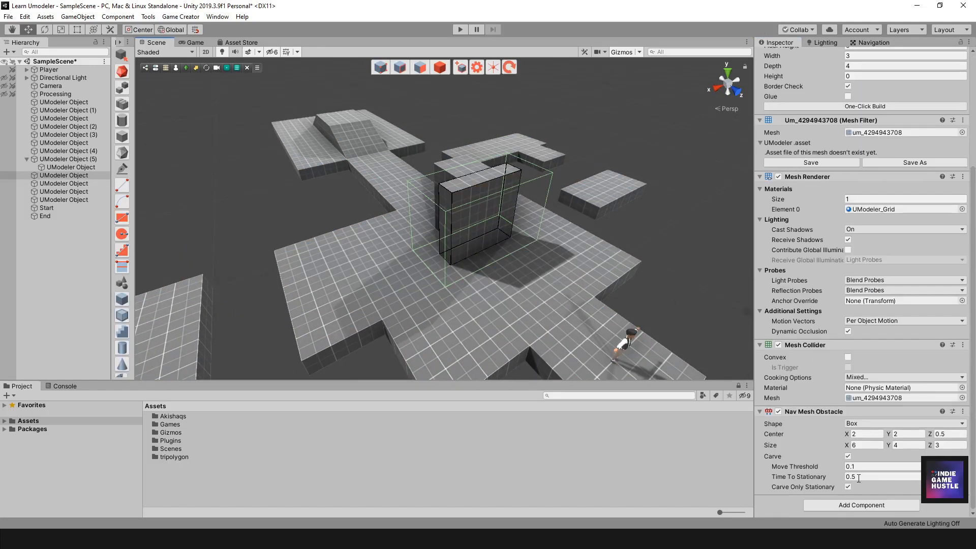
click(853, 428)
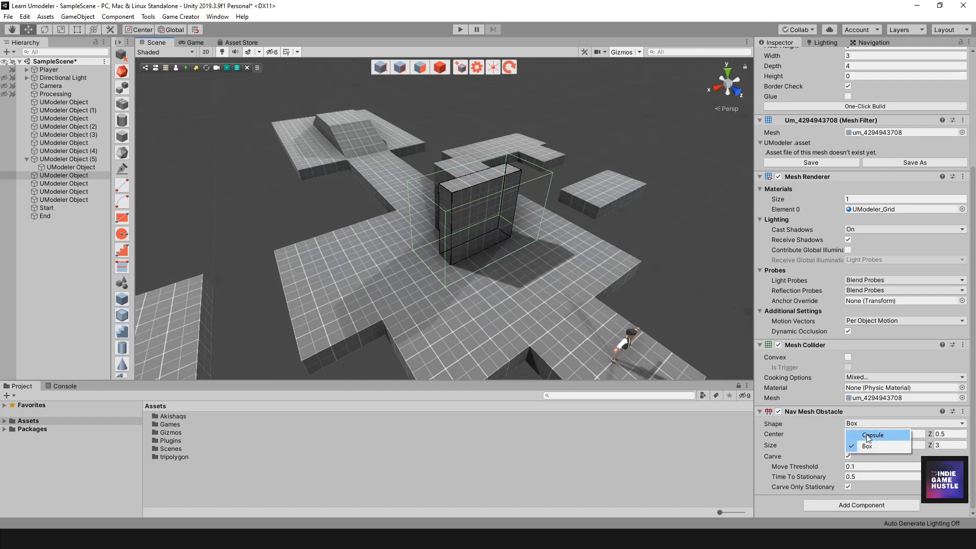
click(864, 438)
alt+drag(537, 315, 674, 333)
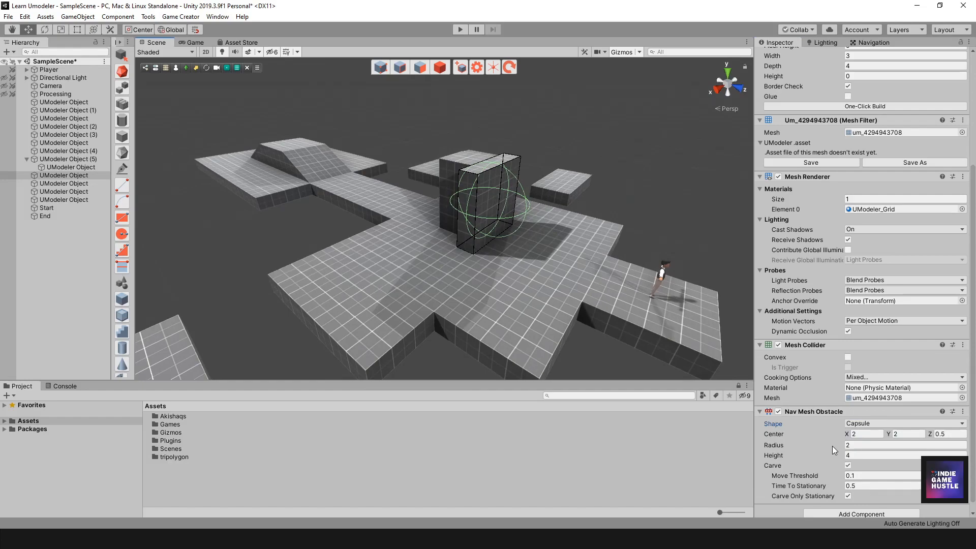
Try capsule radii of 5 and 3 on the wall's obstacle and examine the carved navigation mesh
click(854, 446)
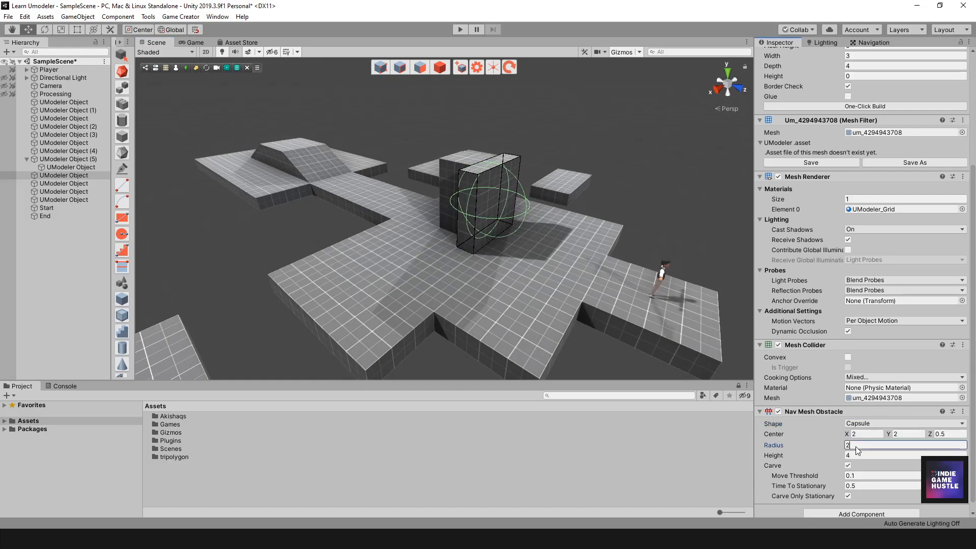
text(5)
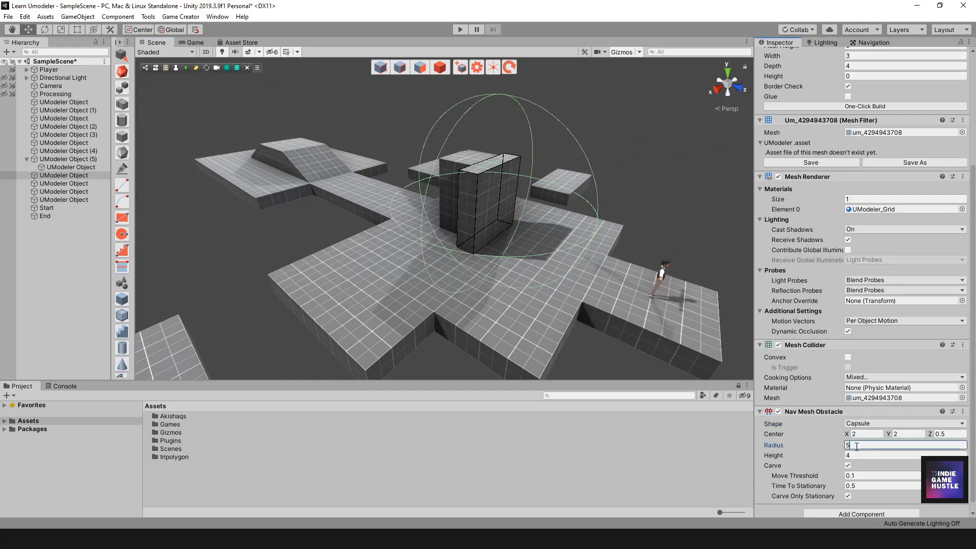
key(Return)
text(3)
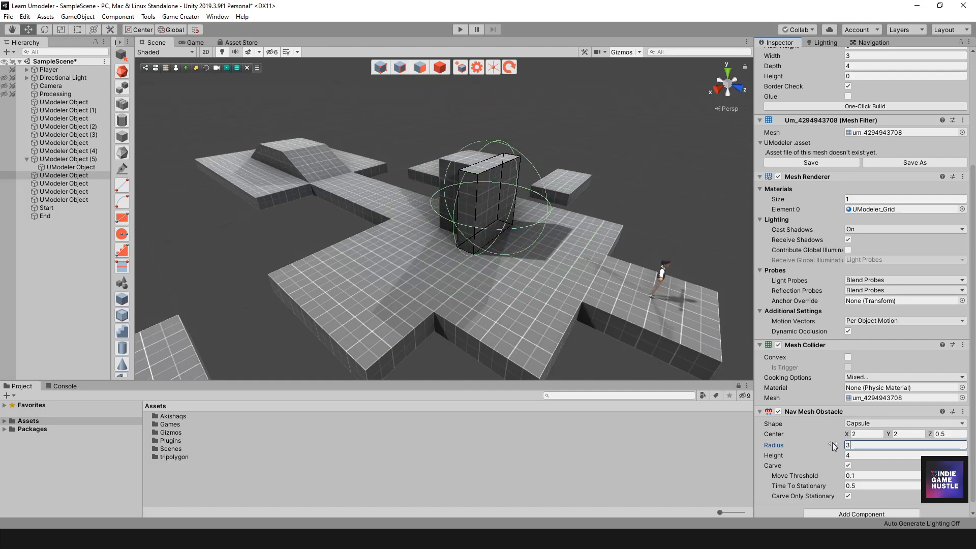
scroll(524, 227, up, 1)
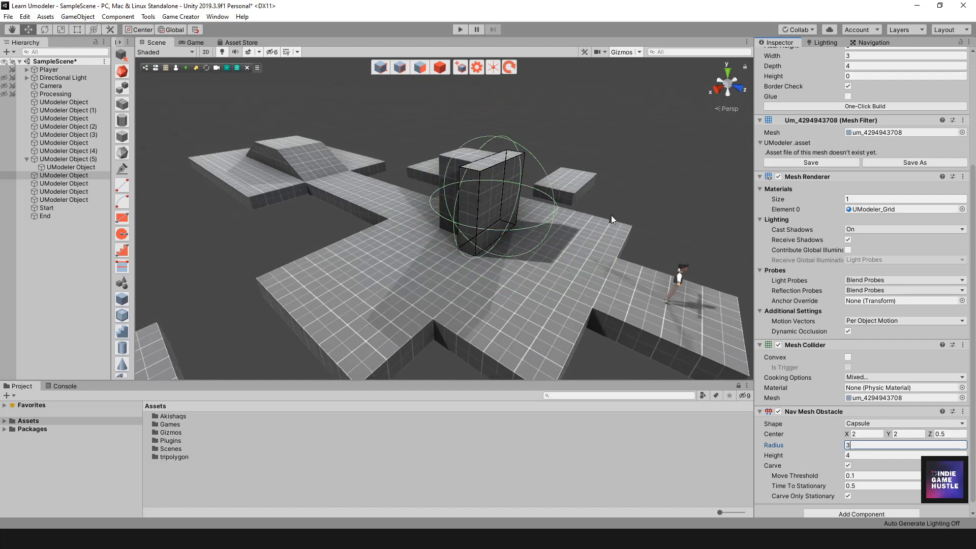
click(872, 42)
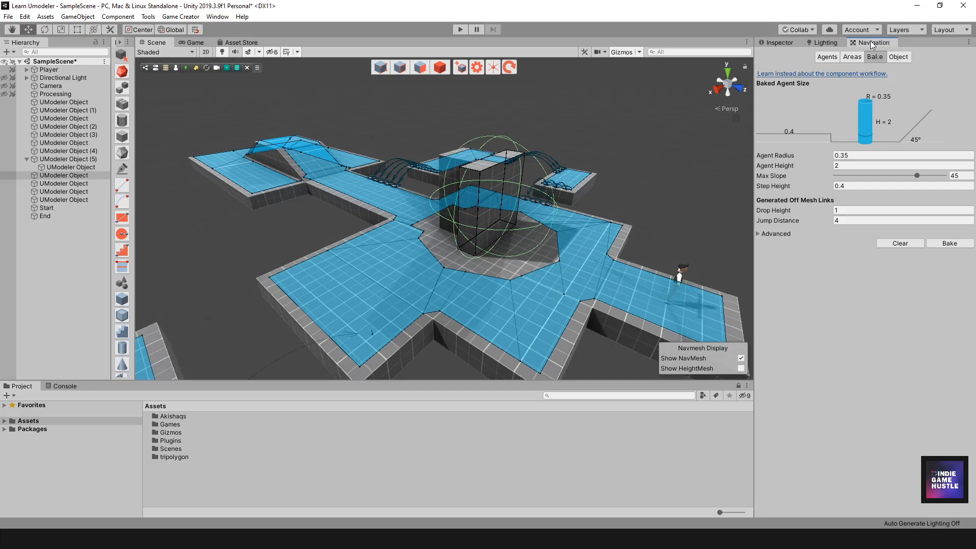
alt+drag(411, 240, 513, 180)
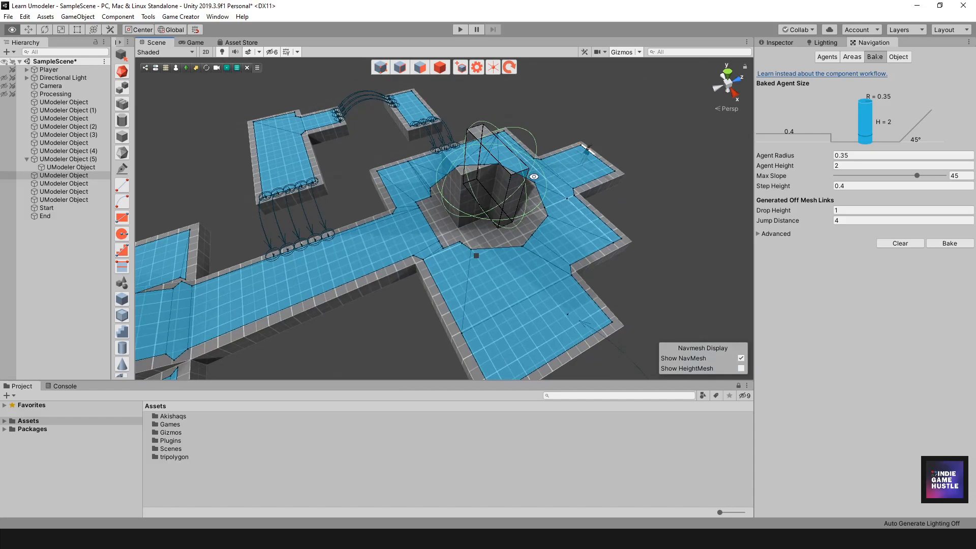
Select the adjoining tall block and toggle its Nav Mesh Obstacle off and on to compare the carved mesh
click(781, 43)
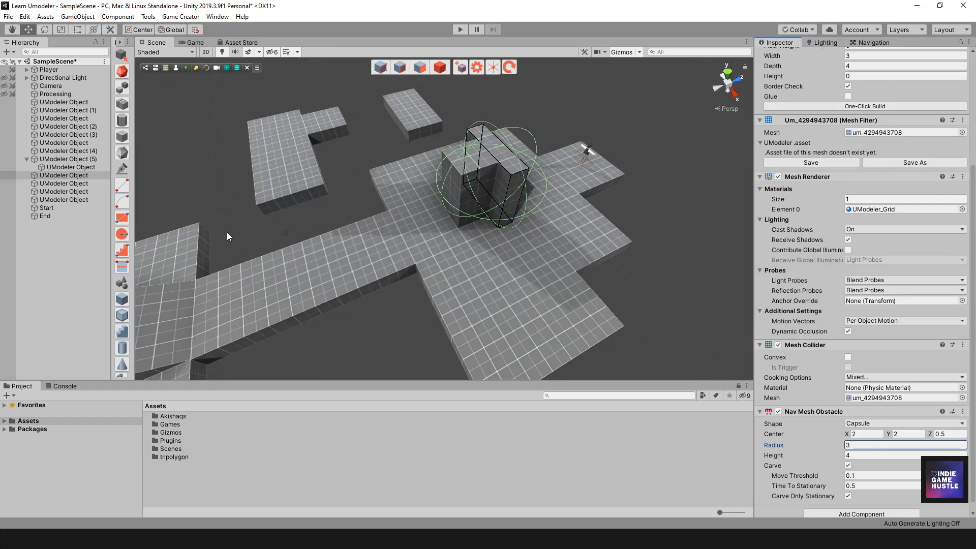
scroll(128, 168, up, 1)
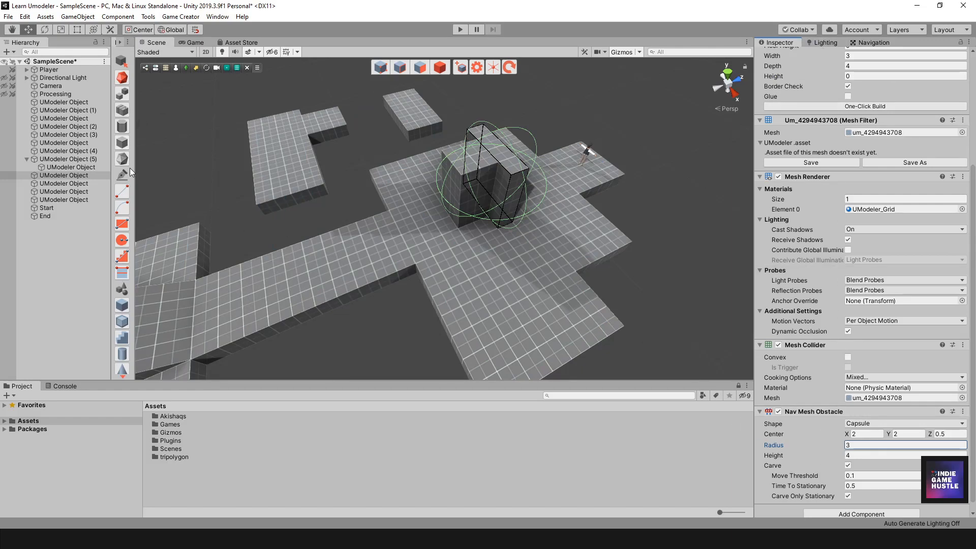
click(440, 68)
click(460, 171)
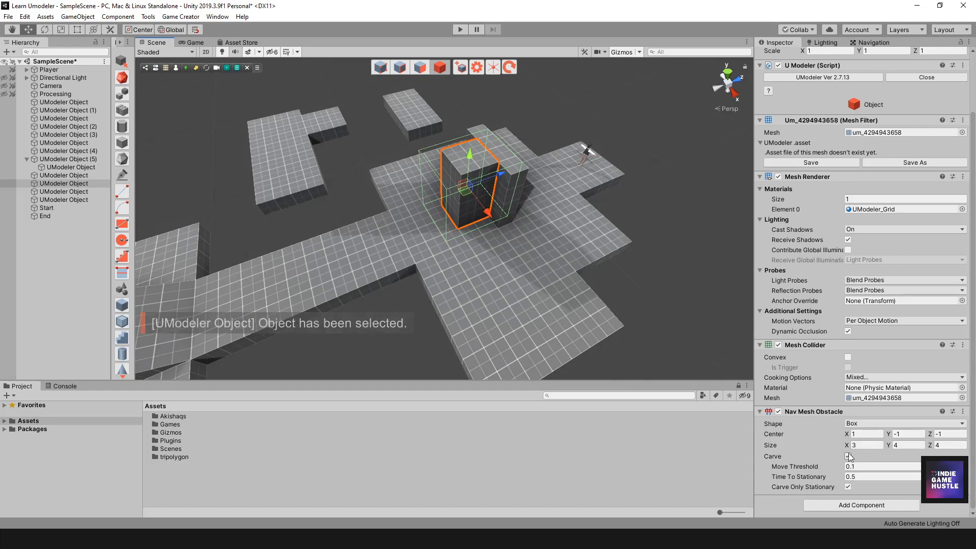
click(778, 412)
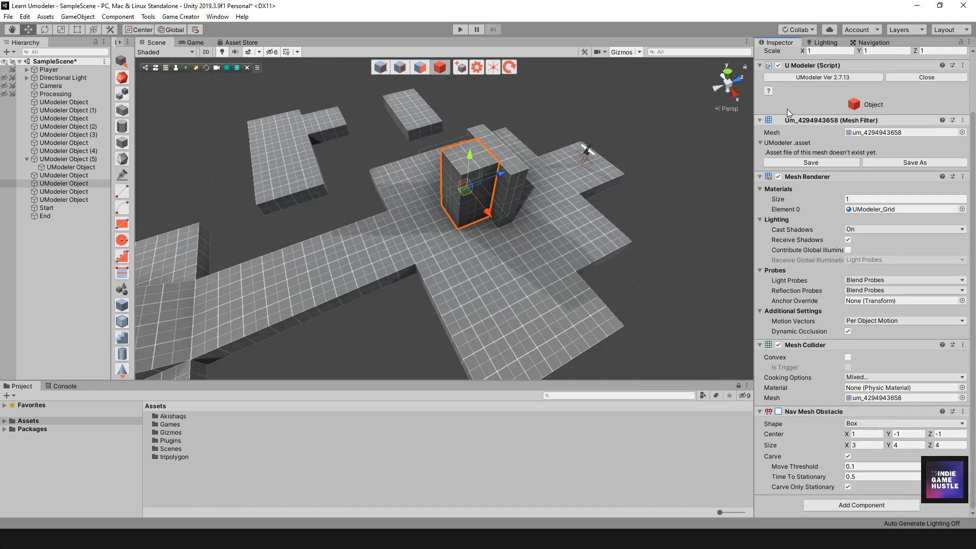
click(874, 43)
alt+drag(503, 236, 427, 267)
click(778, 43)
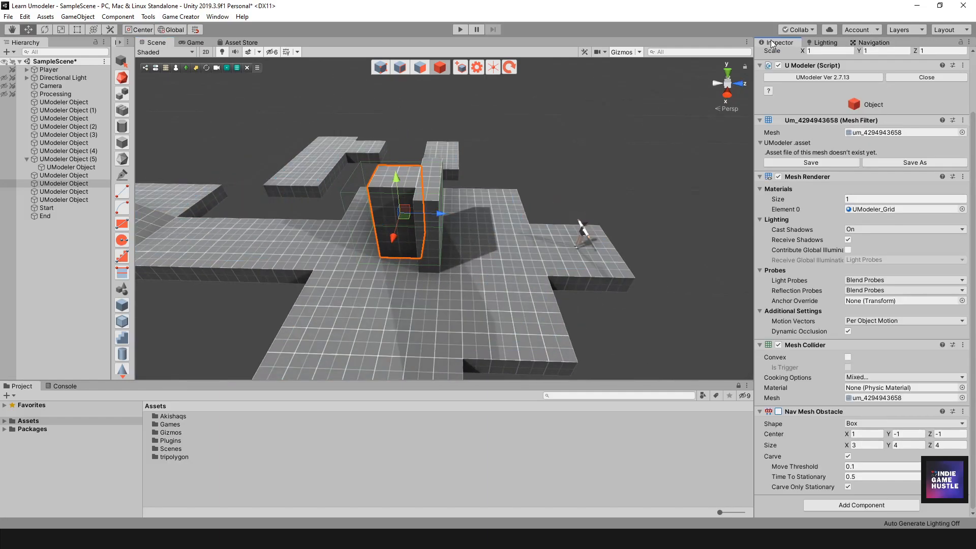
click(778, 412)
click(778, 412)
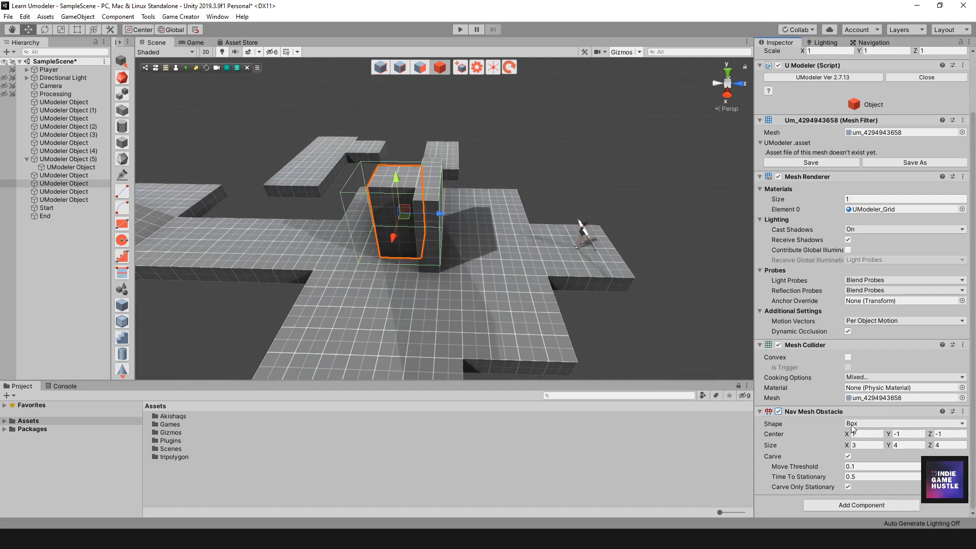
Change the adjoining block's Nav Mesh Obstacle to a Capsule shape with a radius of about 1.34
click(859, 424)
click(859, 436)
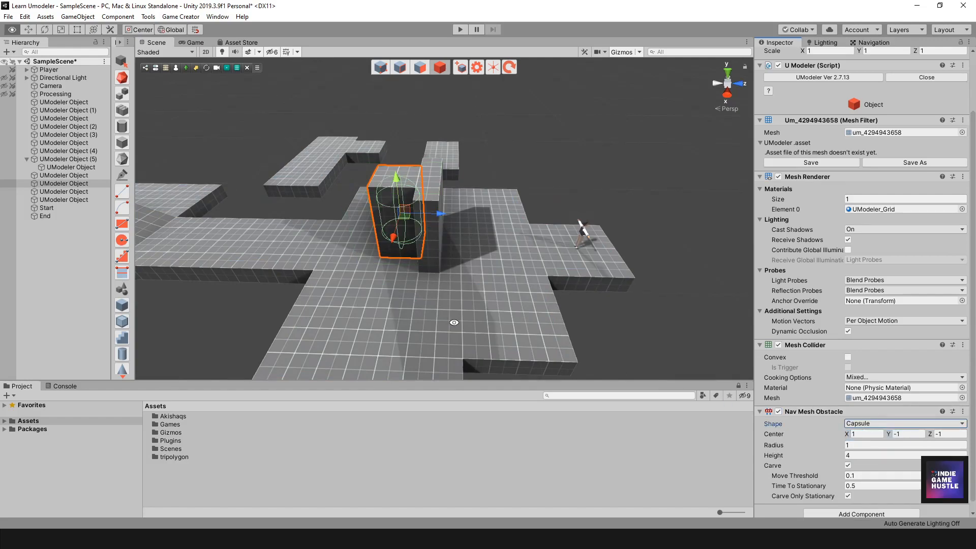
click(858, 446)
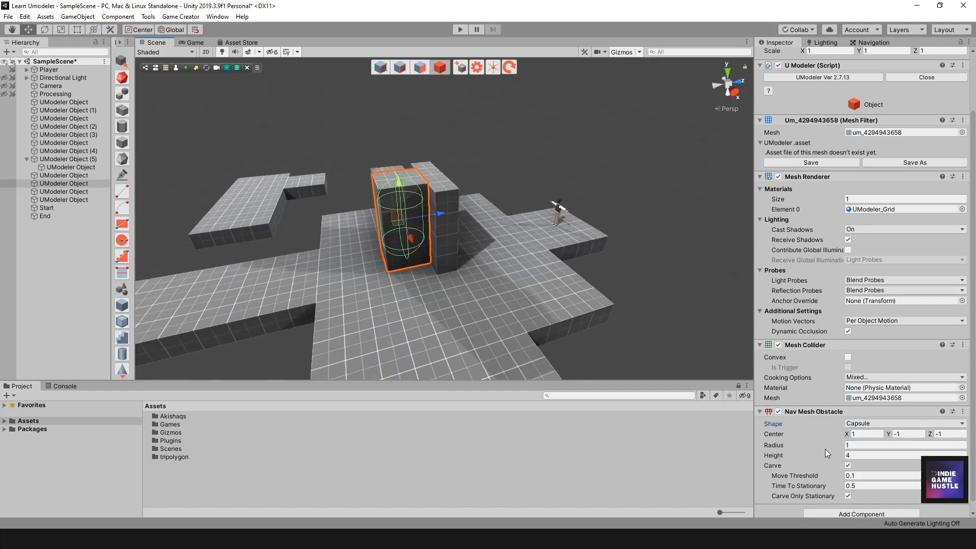
drag(825, 447, 835, 448)
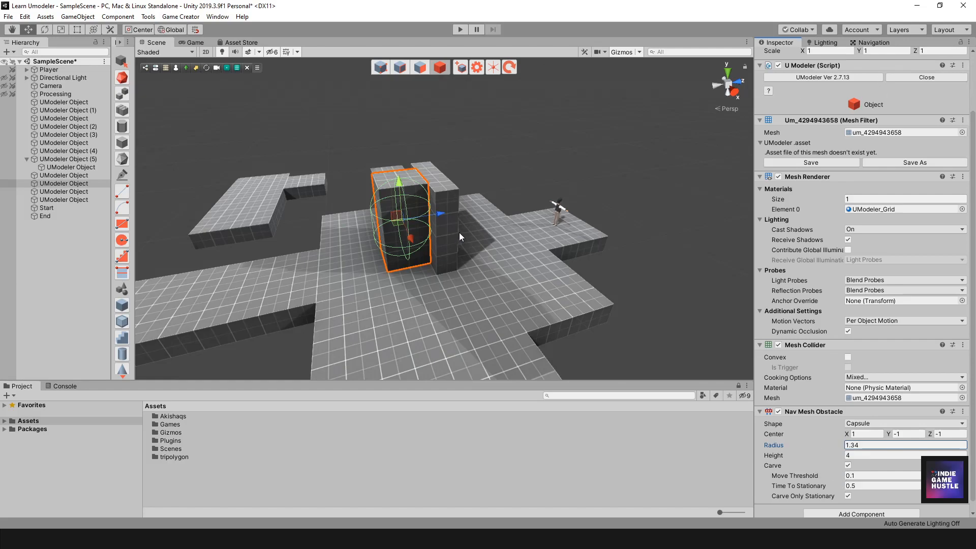
Set the tall wall's capsule obstacle radius to about 3.14 and examine the carved area around it
click(447, 252)
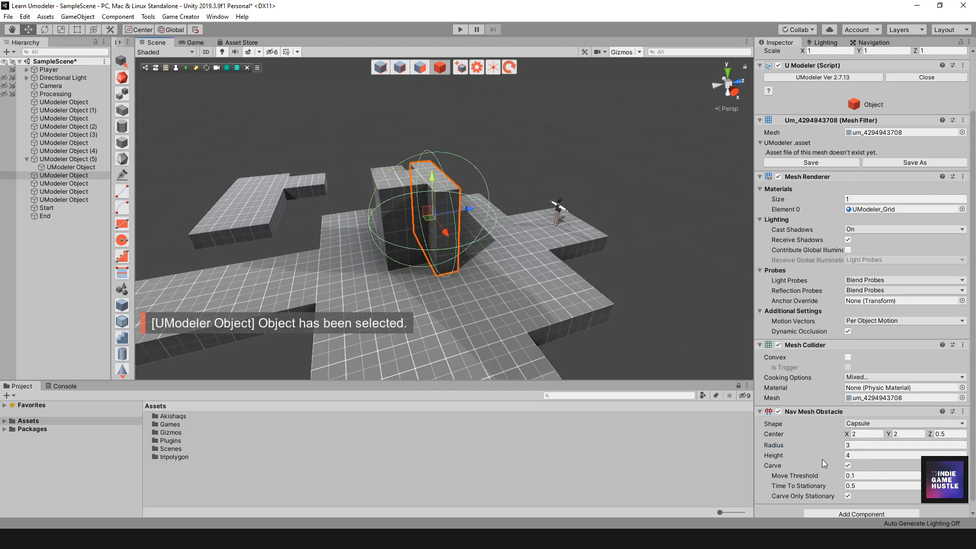
drag(824, 446, 808, 446)
alt+drag(563, 300, 315, 359)
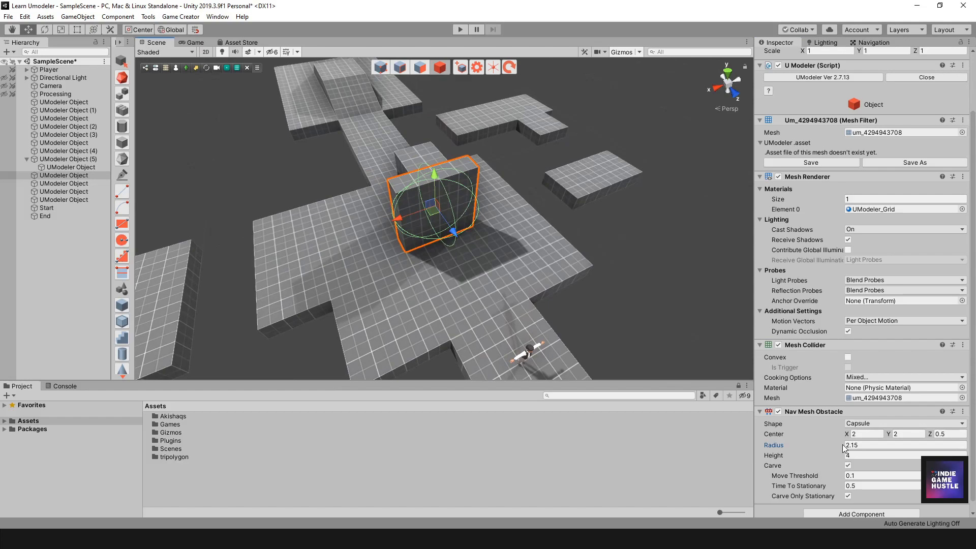
drag(791, 444, 804, 444)
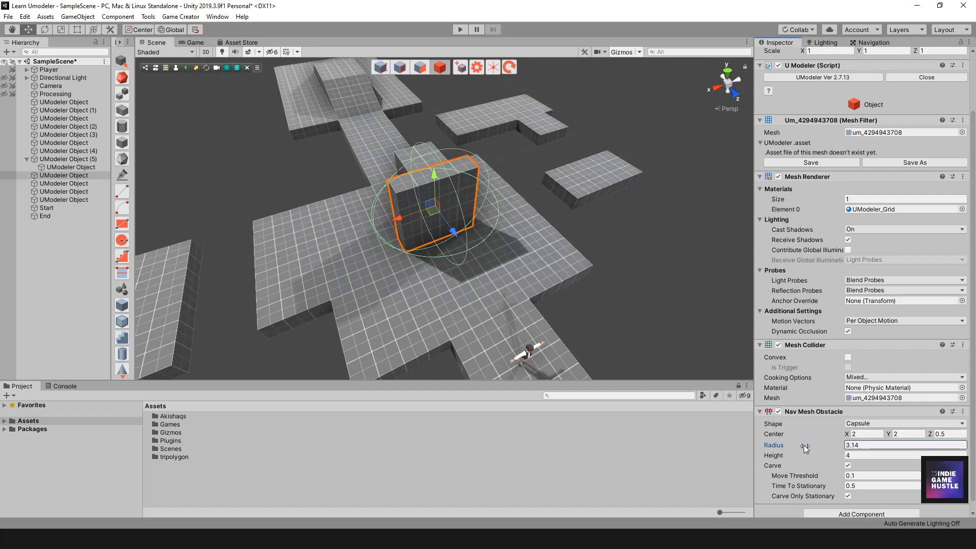
click(857, 42)
alt+drag(671, 244, 423, 58)
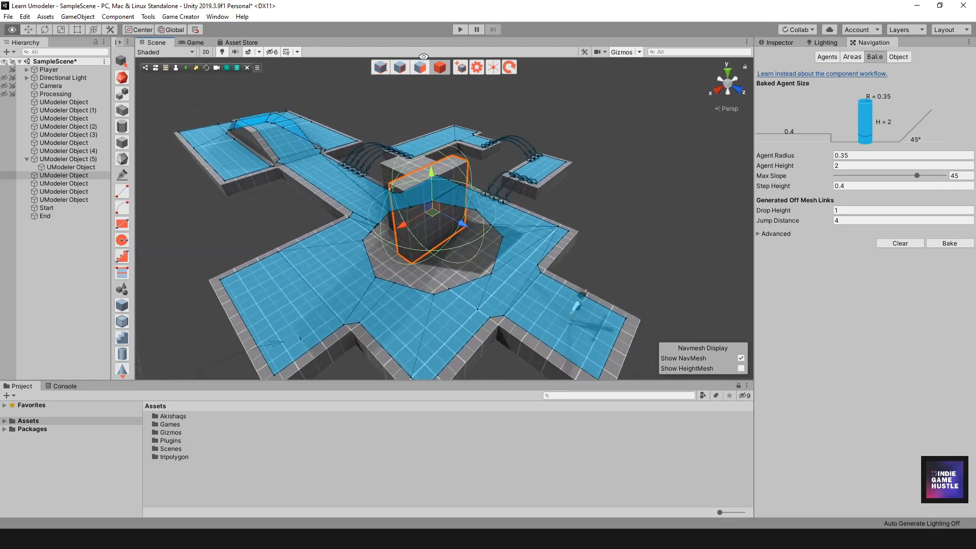
Play-test the level by sending the player to several points around the capsule-carved area, and stop the game
click(460, 29)
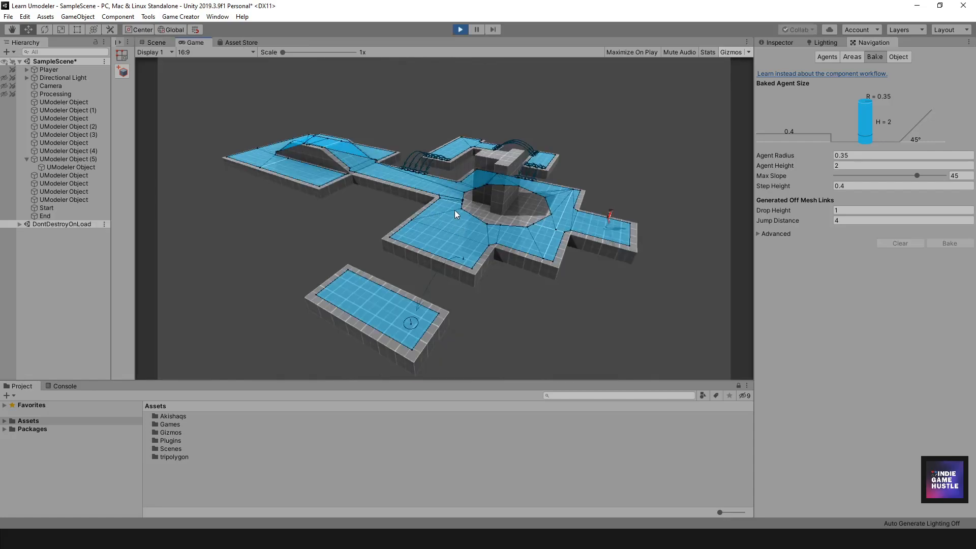
click(456, 191)
click(437, 237)
click(550, 186)
click(459, 29)
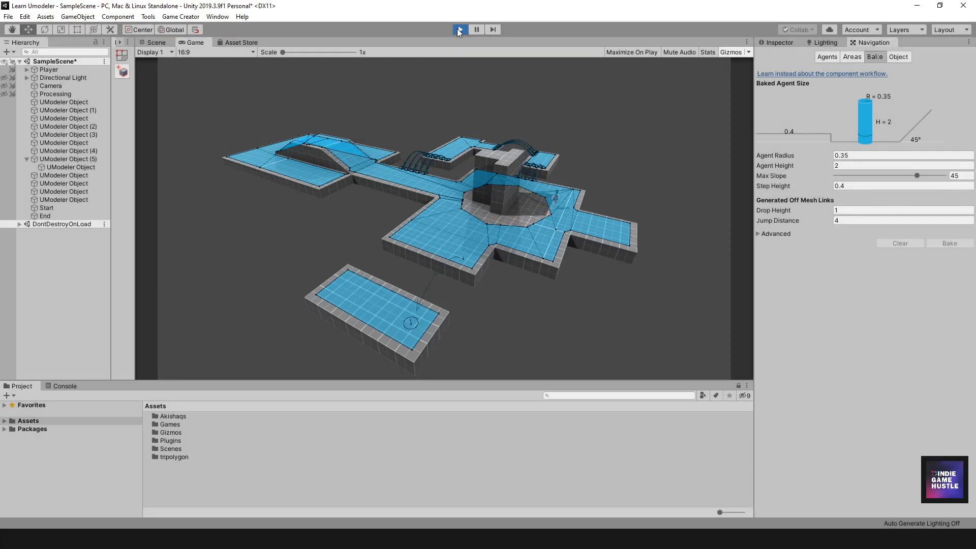
alt+drag(589, 219, 645, 69)
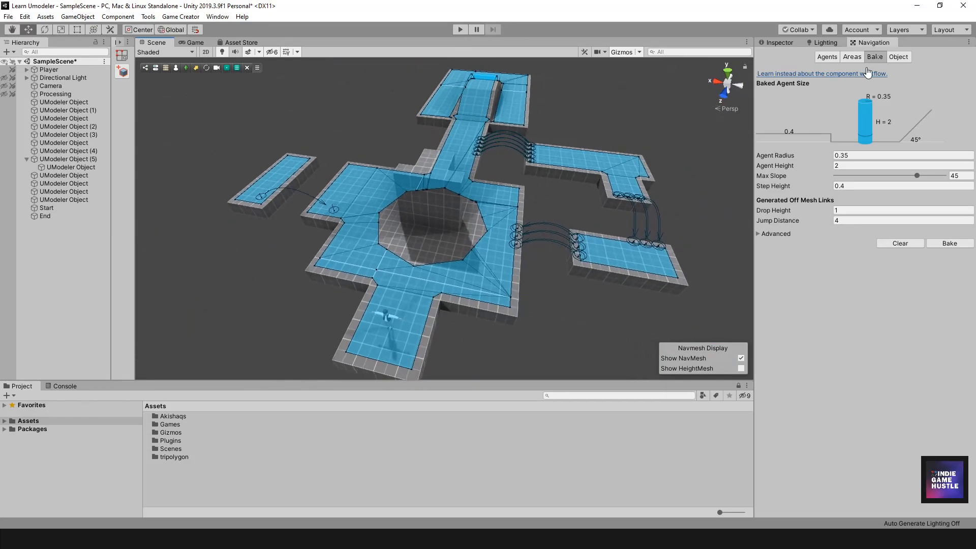
Examine the navigation area list, including its name fields and the cost values for the built-in and user areas
click(851, 57)
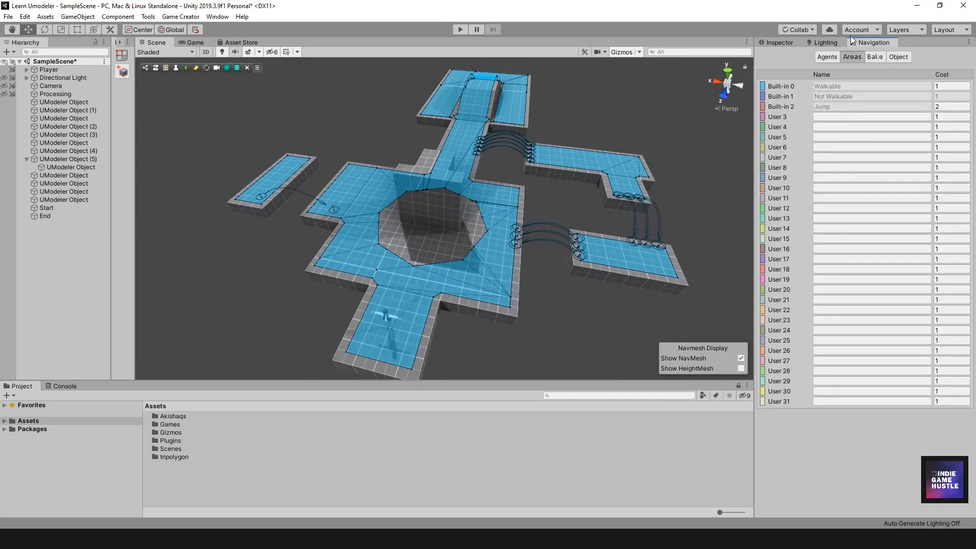
click(823, 114)
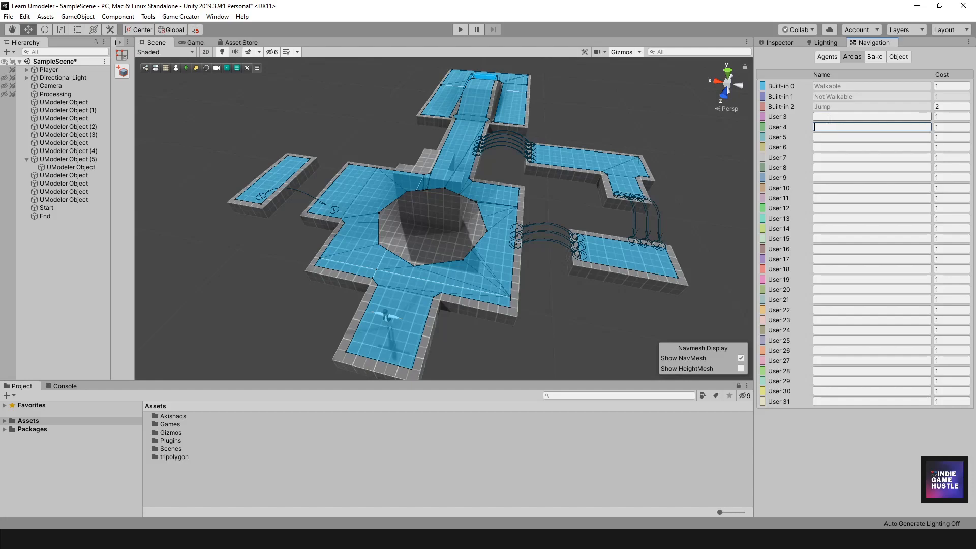
click(854, 137)
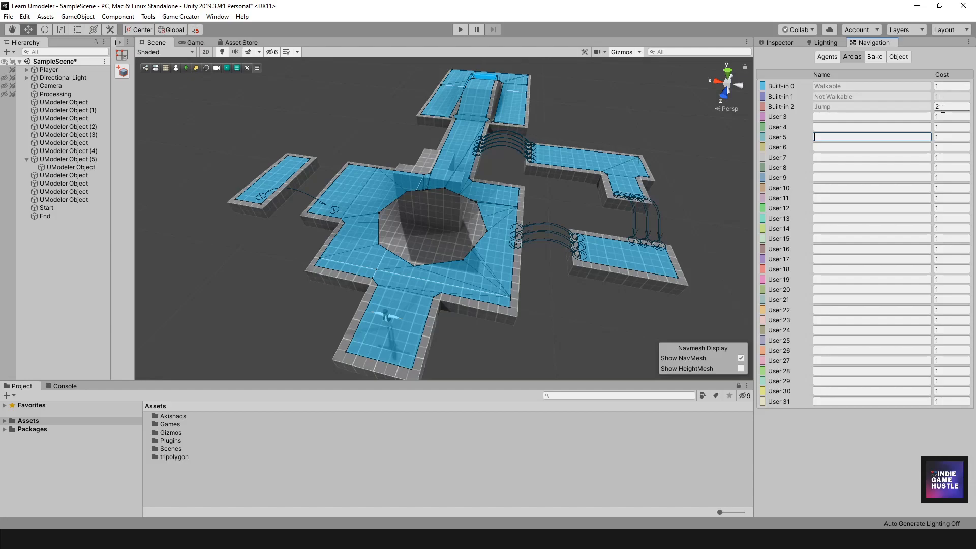
click(942, 117)
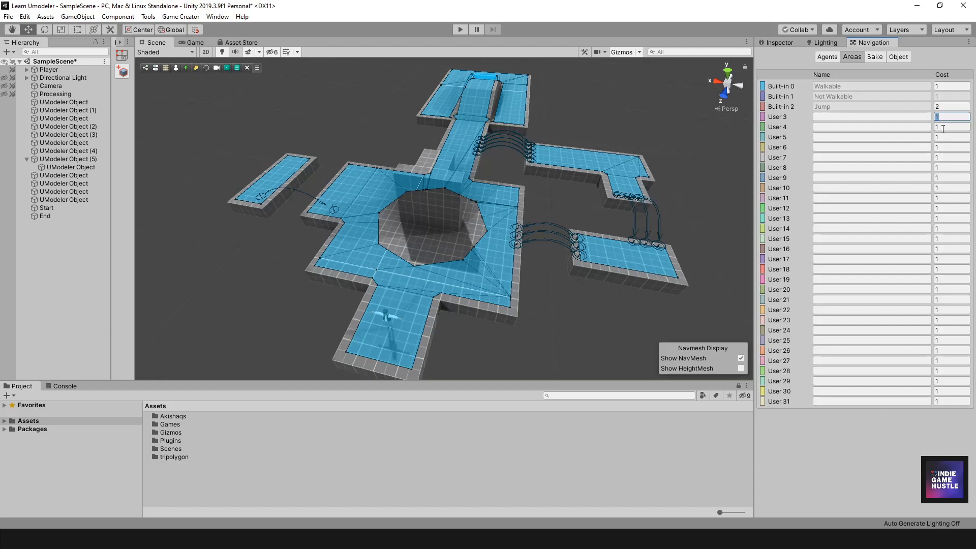
click(943, 137)
click(944, 158)
Create a new UModeler object, set its snapping to World Grid, and choose another move snap size
alt+drag(304, 204, 433, 220)
alt+middle_drag(433, 220, 482, 203)
alt+drag(529, 196, 497, 168)
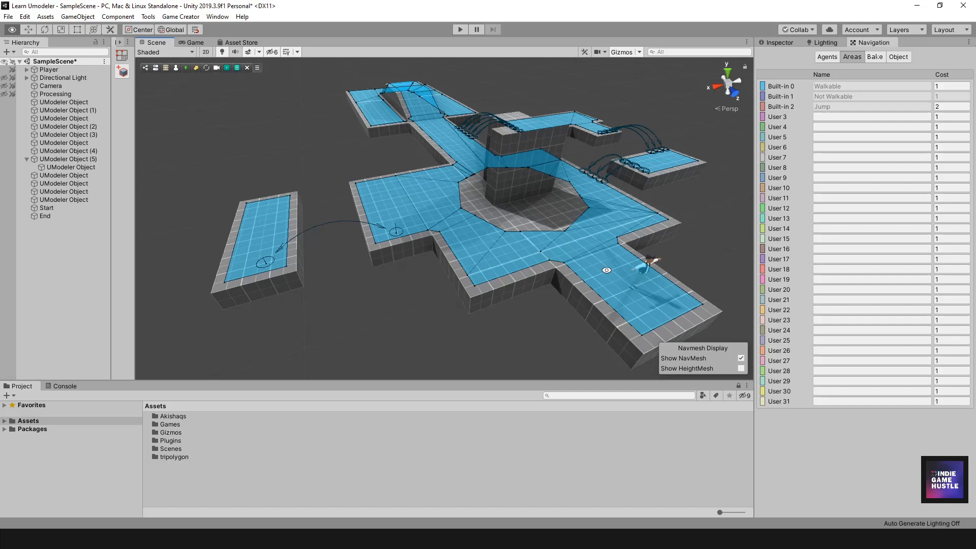
alt+drag(437, 217, 419, 206)
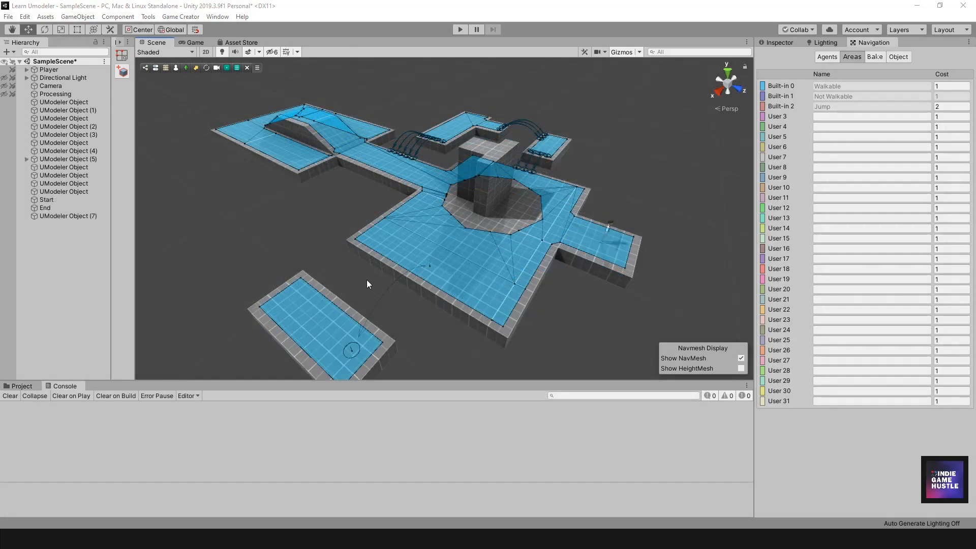
scroll(382, 264, down, 1)
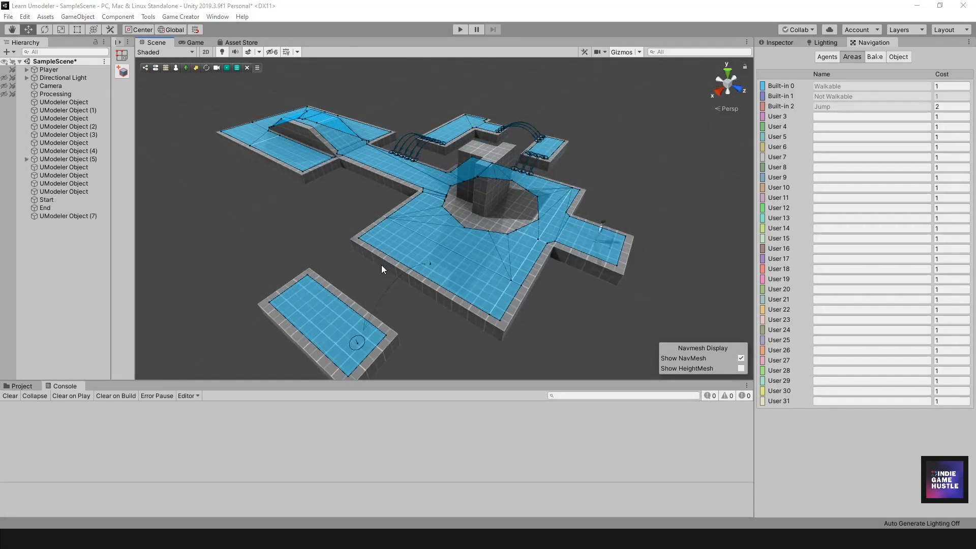
mouse_move(479, 258)
alt+mouse_down()
mouse_move(435, 241)
mouse_move(481, 253)
alt+mouse_up()
alt+drag(413, 228, 435, 261)
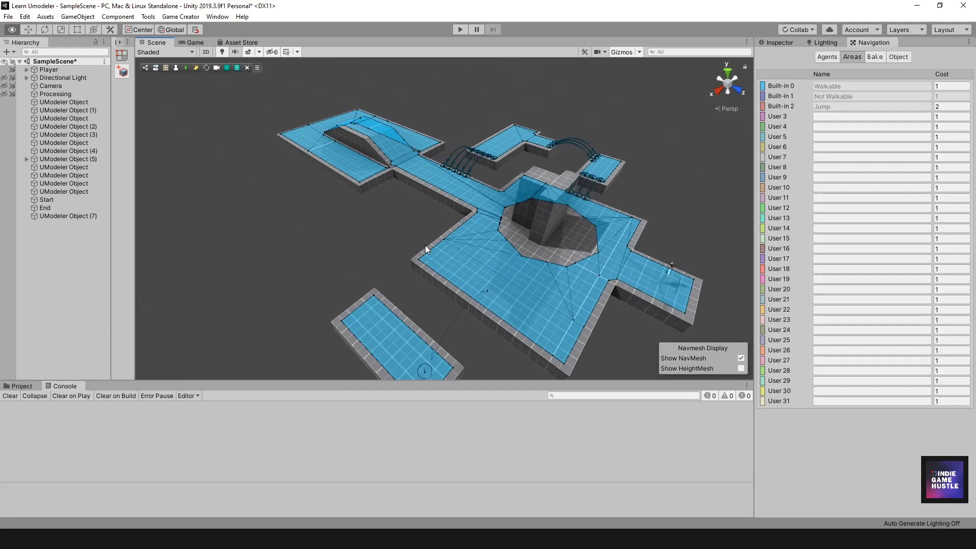
click(122, 74)
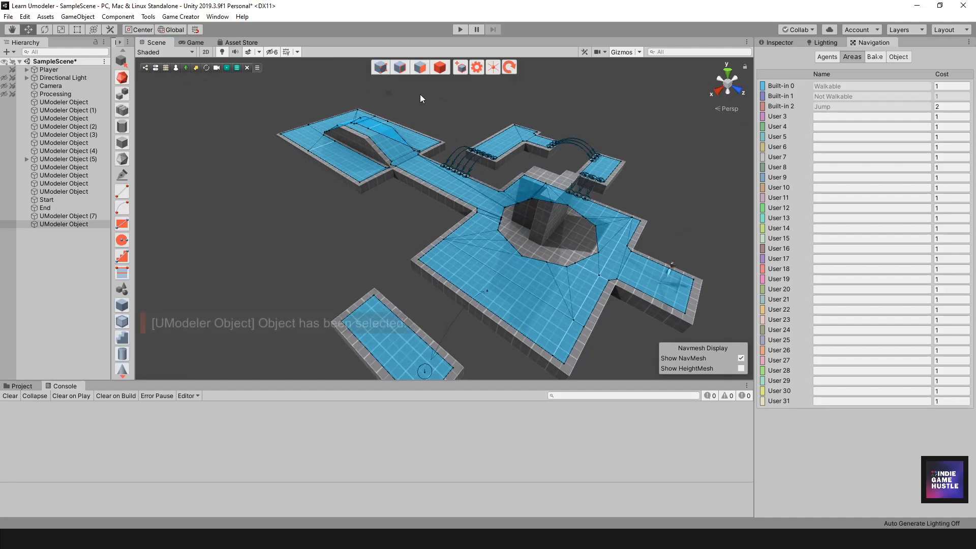
click(476, 68)
click(536, 113)
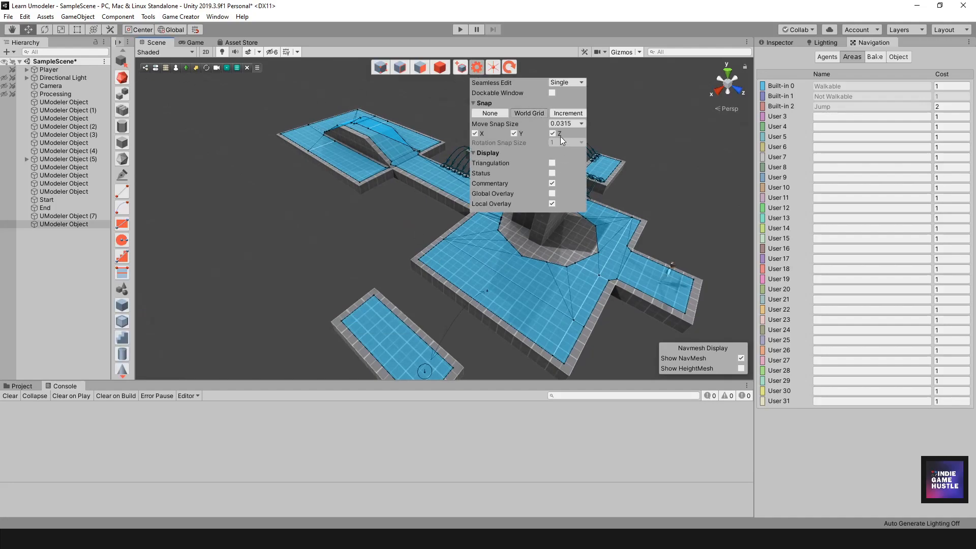
click(565, 123)
click(573, 189)
click(477, 67)
Draw a flat square block in the empty space beside the level and select it as an object
middle_drag(470, 244, 499, 246)
alt+drag(499, 246, 467, 282)
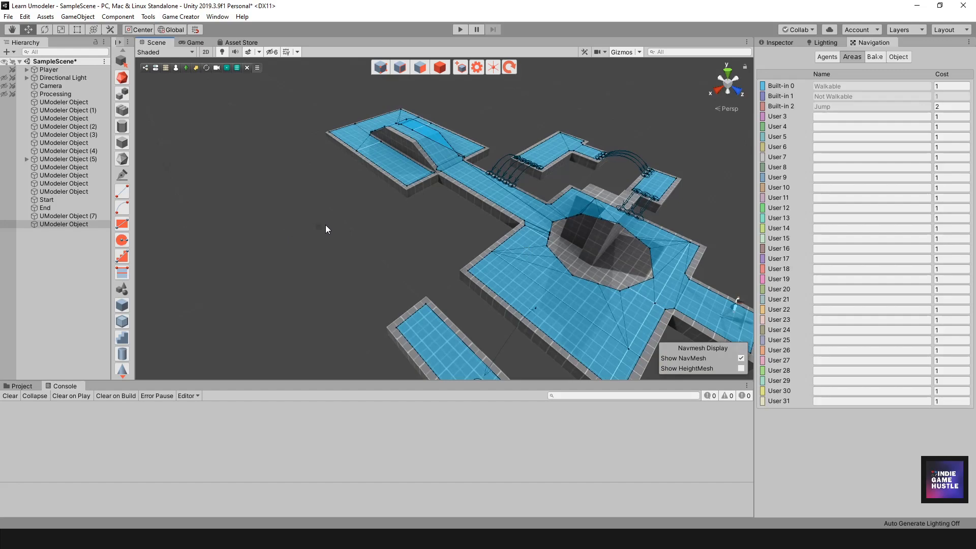
alt+drag(314, 229, 378, 252)
mouse_move(344, 218)
mouse_down()
mouse_move(326, 235)
mouse_move(334, 267)
mouse_move(325, 270)
mouse_move(447, 279)
mouse_move(426, 264)
mouse_up()
click(441, 71)
click(398, 254)
click(399, 252)
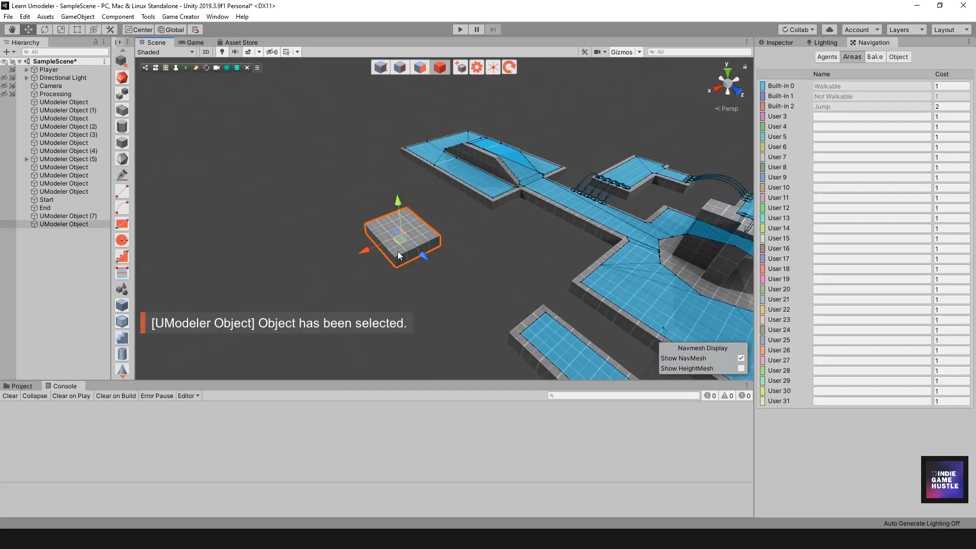
Duplicate the flat block to form a row of three with a fourth block adjoining the middle one
key(ctrl+d)
drag(364, 250, 373, 219)
click(399, 236)
key(ctrl+d)
key(ctrl+d)
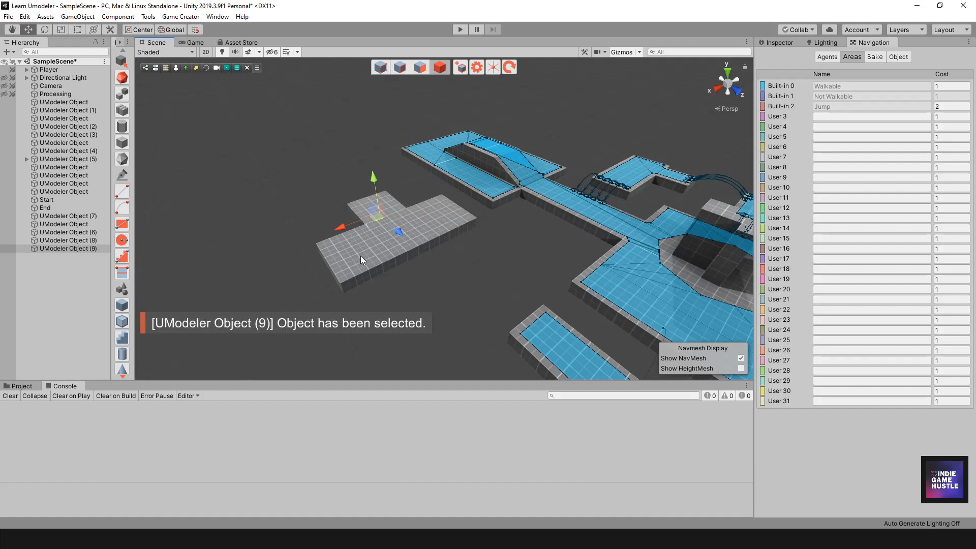
Duplicate the row's two end blocks together and move the copies beside the fourth block to complete a second row
click(361, 253)
shift+click(456, 218)
key(ctrl+d)
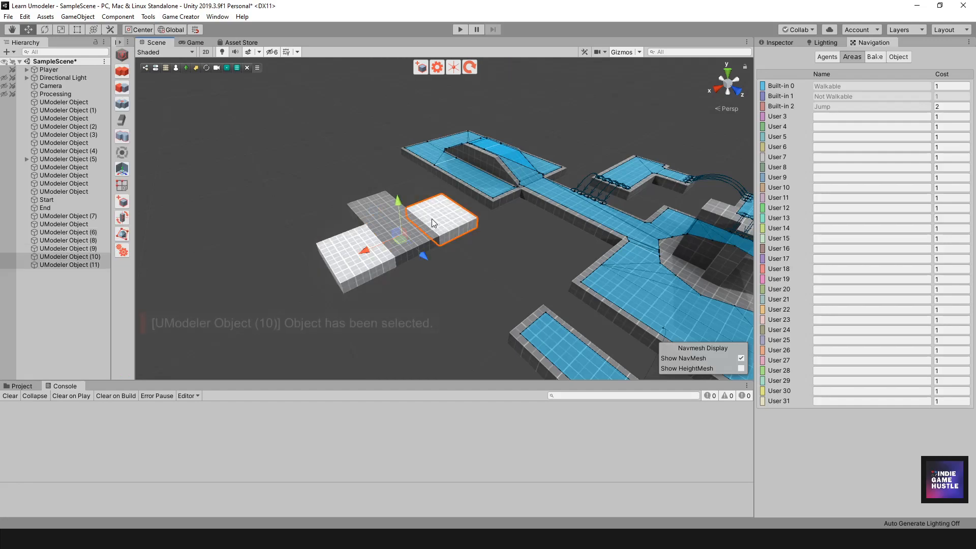
drag(426, 254, 462, 301)
scroll(372, 249, up, 5)
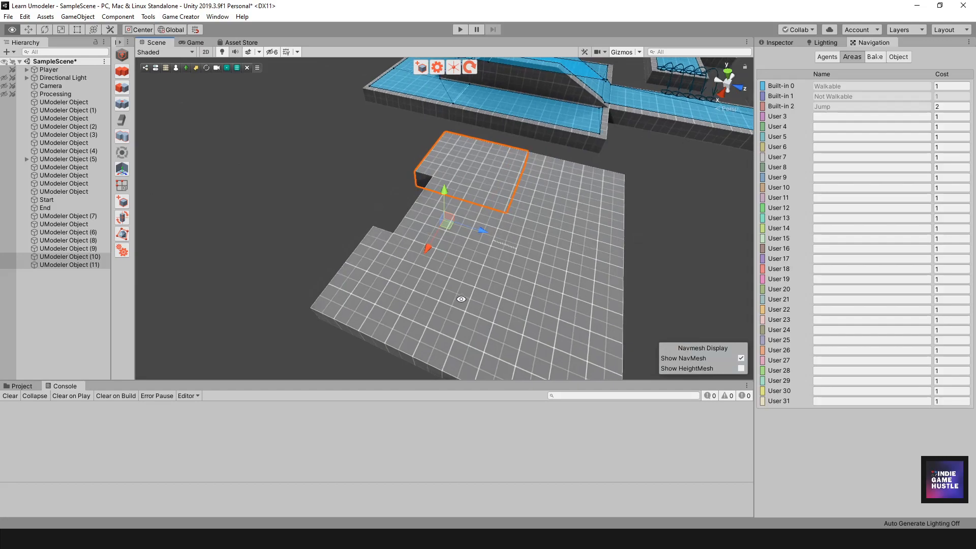
click(459, 234)
drag(502, 238, 484, 235)
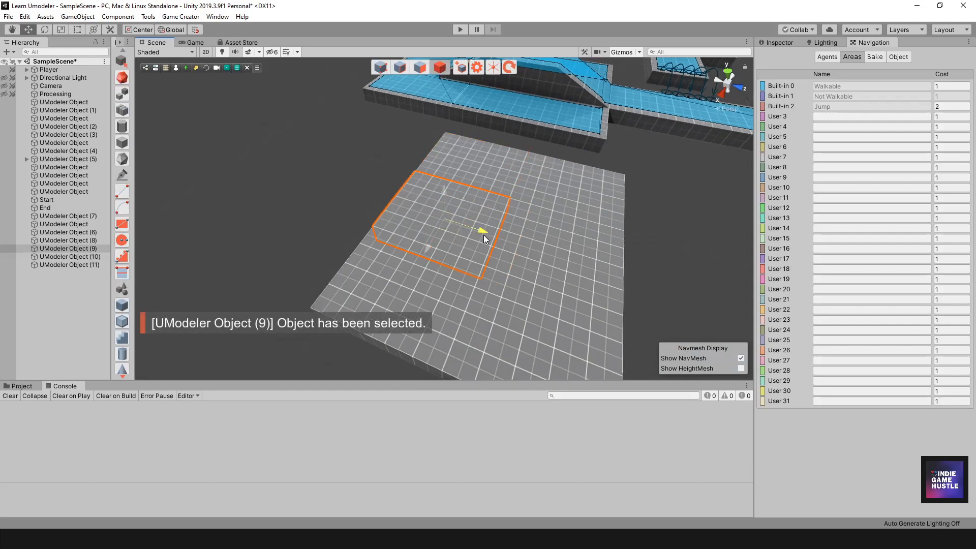
Duplicate the second row's three blocks and move the copies outward to complete a three-by-three floor
scroll(428, 289, down, 3)
click(420, 303)
click(483, 166)
click(483, 177)
shift+click(430, 254)
shift+click(414, 275)
key(ctrl+d)
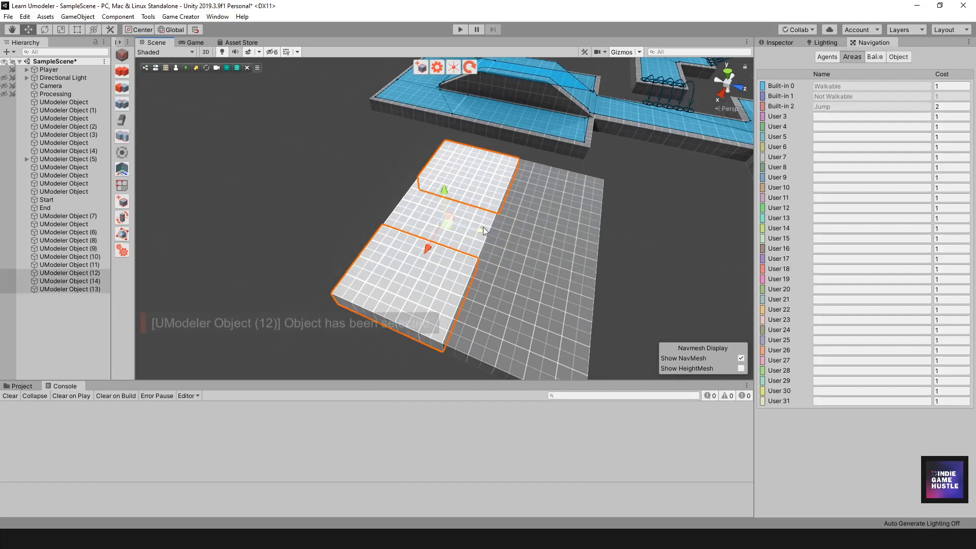
drag(480, 229, 398, 245)
click(285, 291)
Stretch the centre block into a tall block with its bottom face moved down to floor level
alt+drag(450, 290, 338, 248)
click(438, 213)
alt+drag(435, 269, 436, 143)
click(421, 71)
click(428, 158)
drag(409, 126, 396, 254)
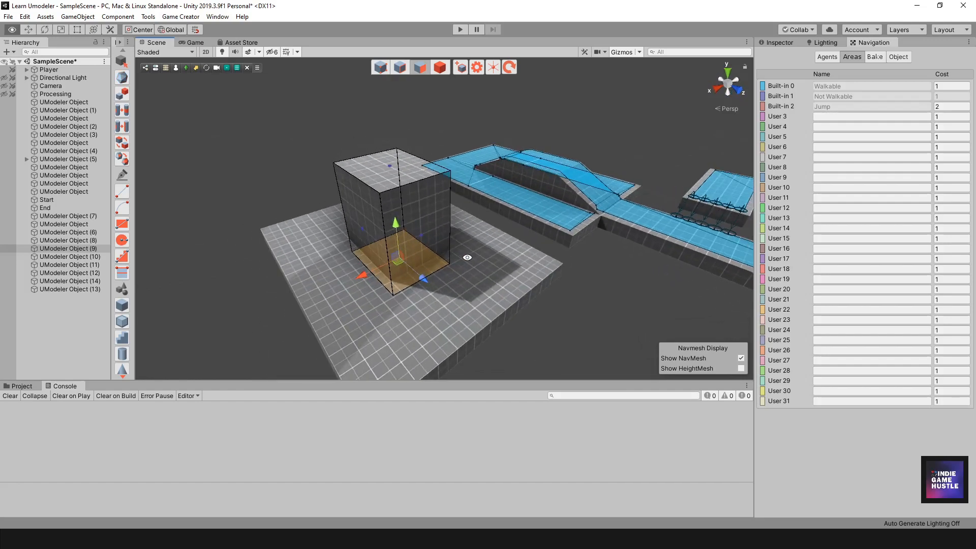
Lower the centre block's top face to leave a low raised block in the middle of the floor
click(441, 71)
click(420, 71)
click(391, 165)
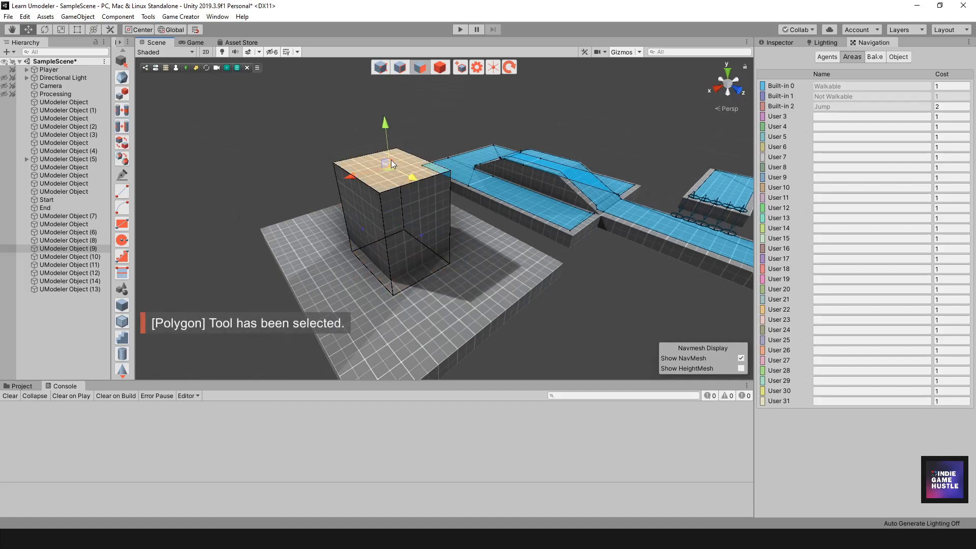
drag(384, 129, 337, 239)
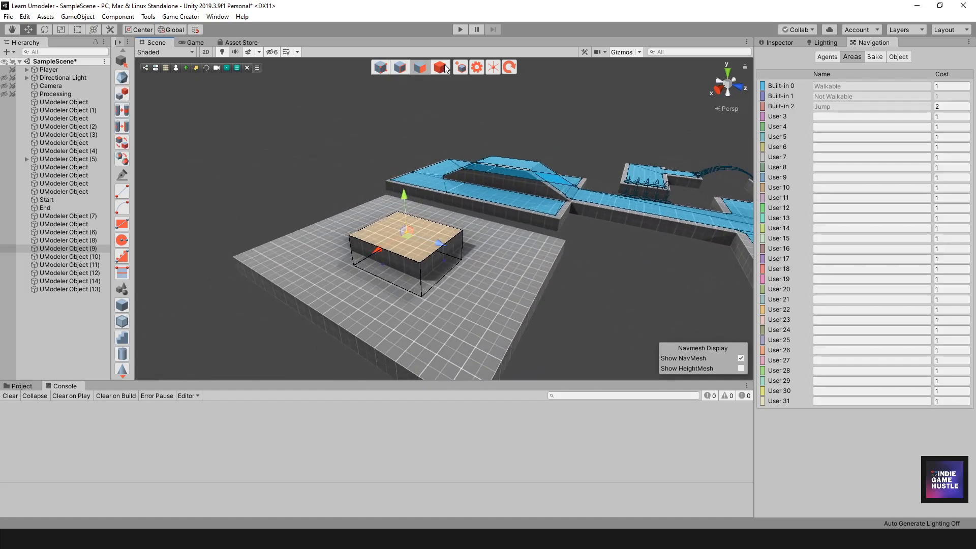
click(445, 68)
alt+drag(432, 200, 492, 263)
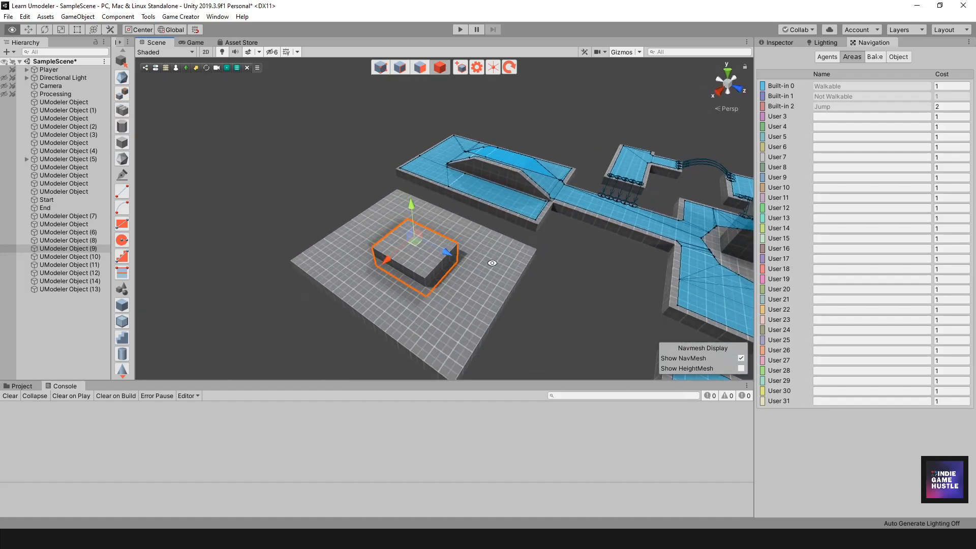
Name navigation area User 3 Fire with a cost of 10 and User 4 Mud with a cost of 2
click(461, 315)
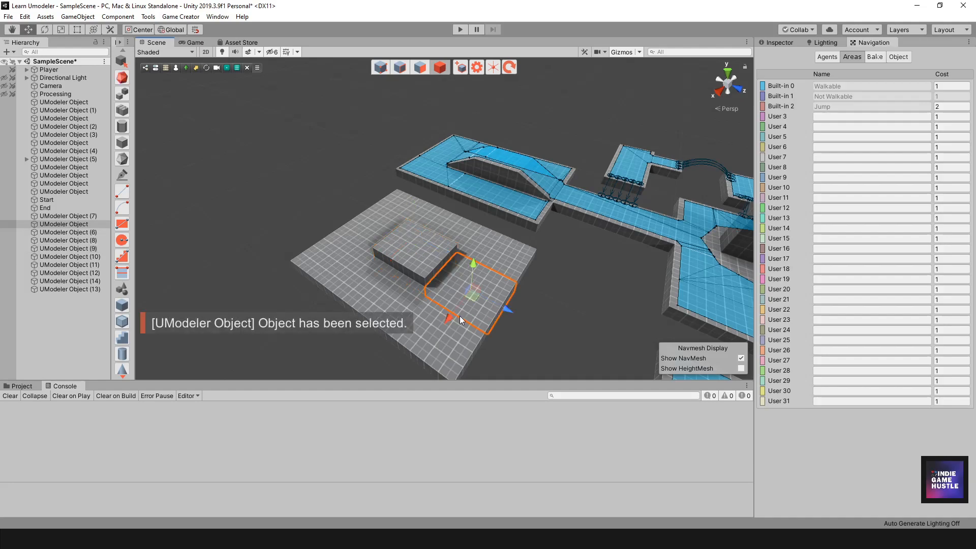
click(331, 252)
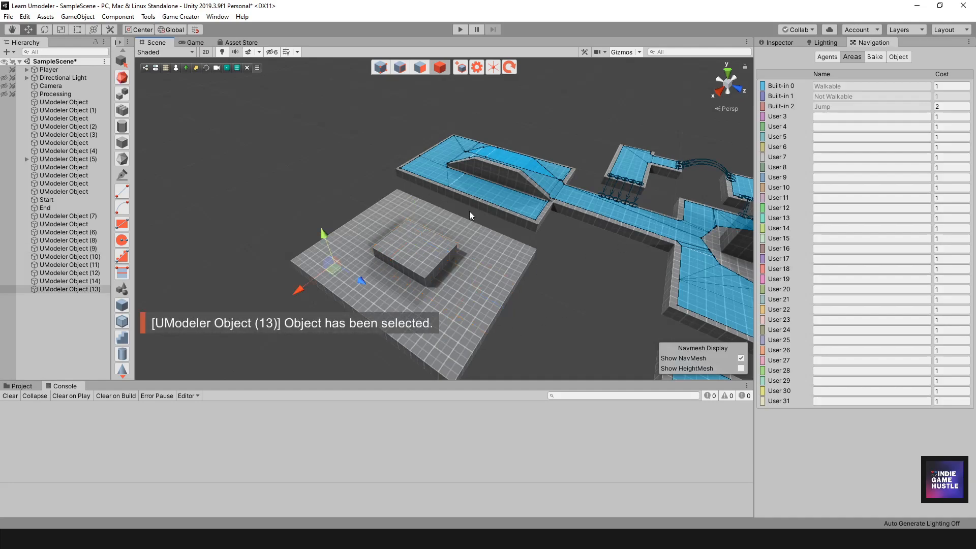
click(843, 118)
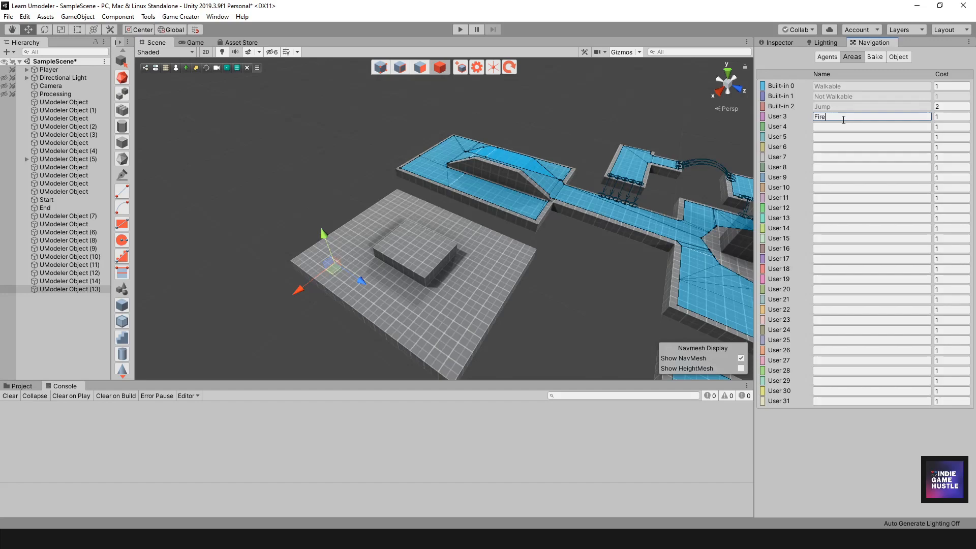
click(836, 127)
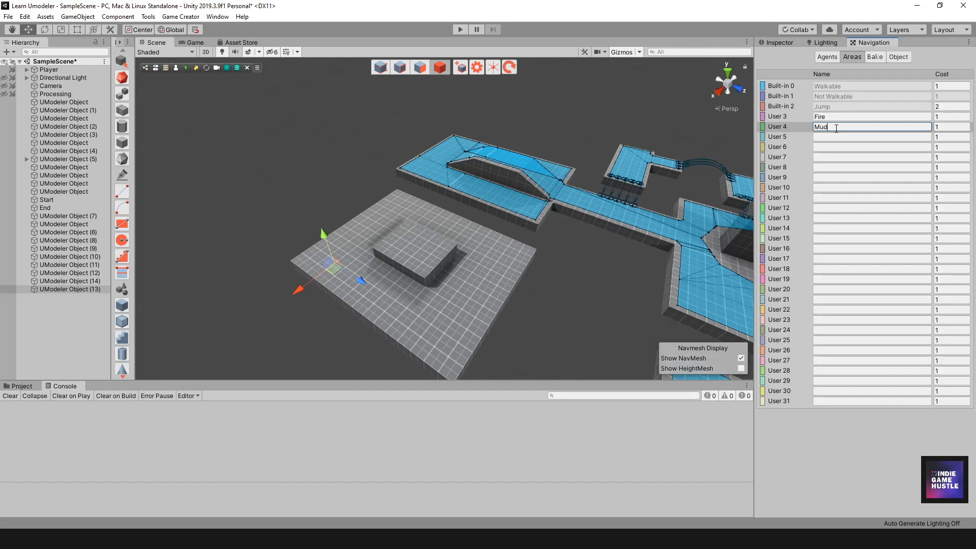
click(943, 116)
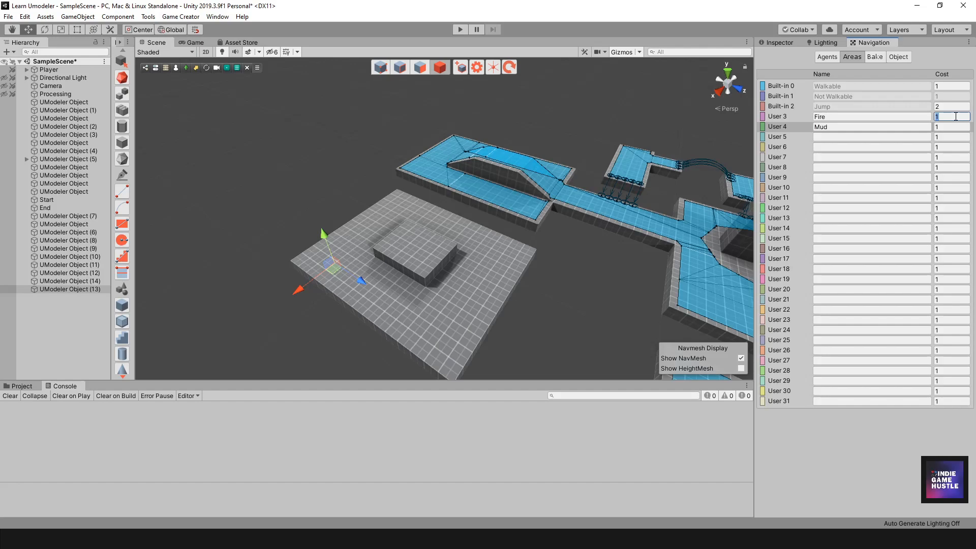
text(10)
click(943, 128)
click(859, 117)
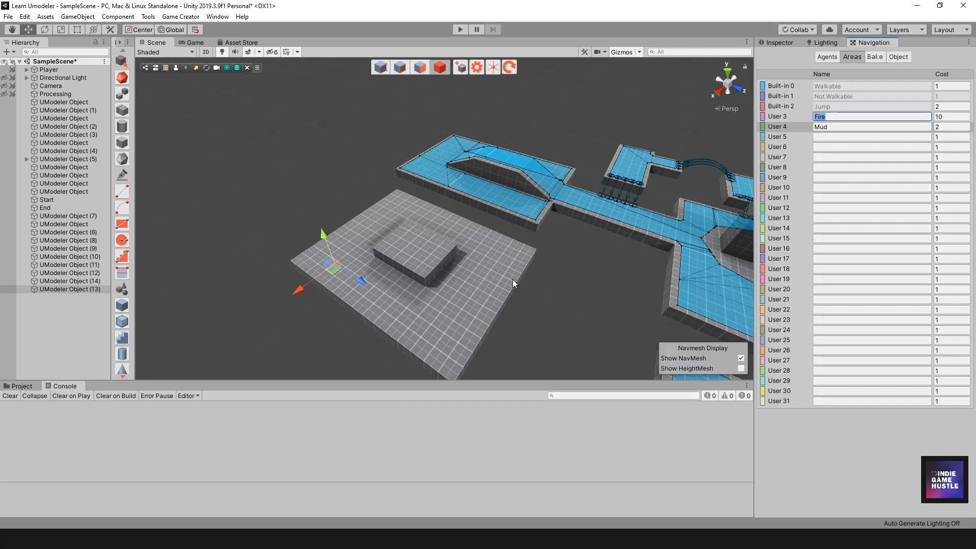
Mark the corner floor block farthest from the baked level as Navigation Static, including children, and assign it the Fire area
click(442, 69)
click(328, 251)
alt+drag(340, 255, 484, 256)
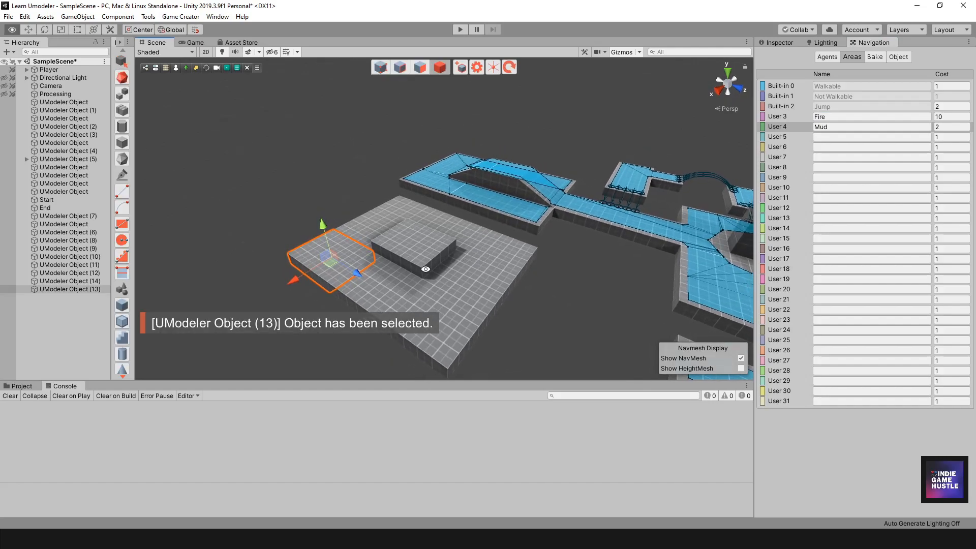
click(394, 282)
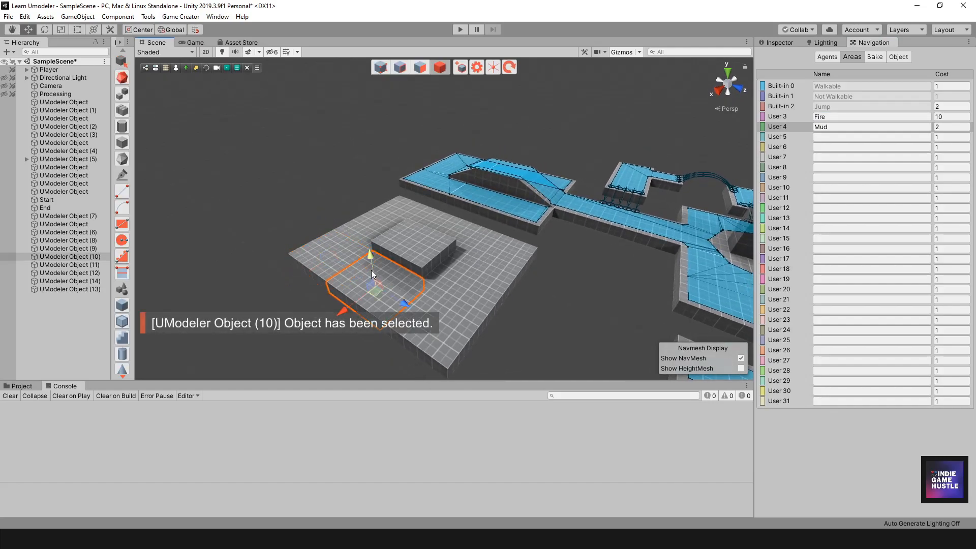
click(340, 251)
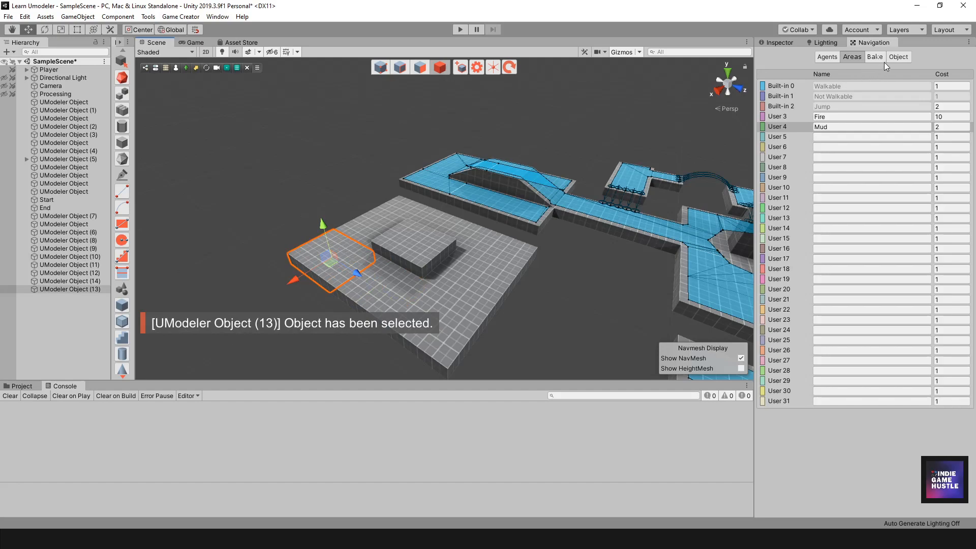
click(899, 56)
click(836, 119)
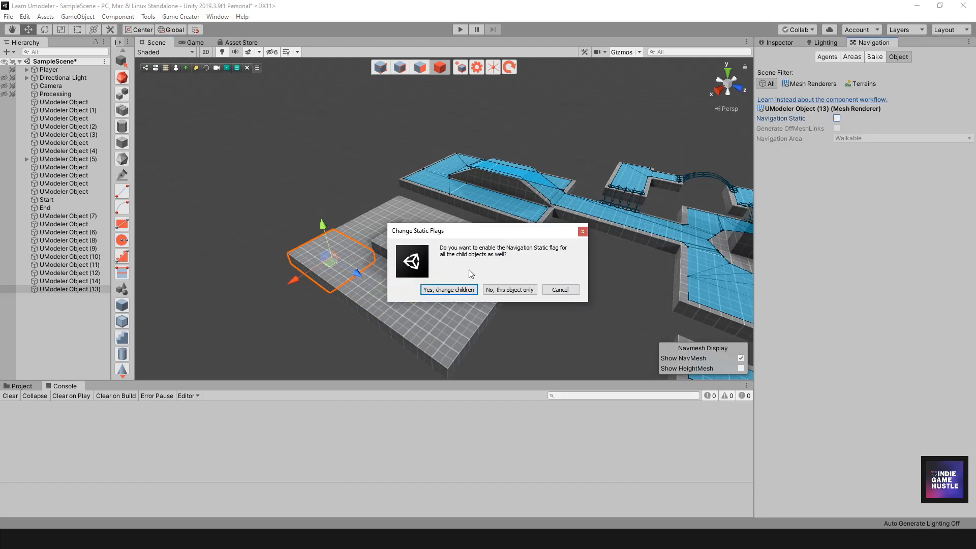
click(449, 289)
click(845, 138)
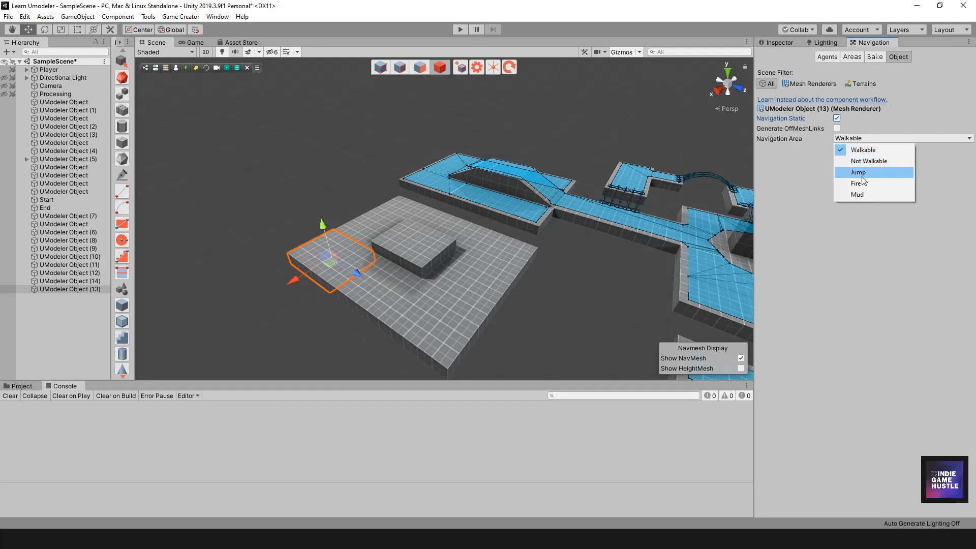
click(864, 184)
click(450, 289)
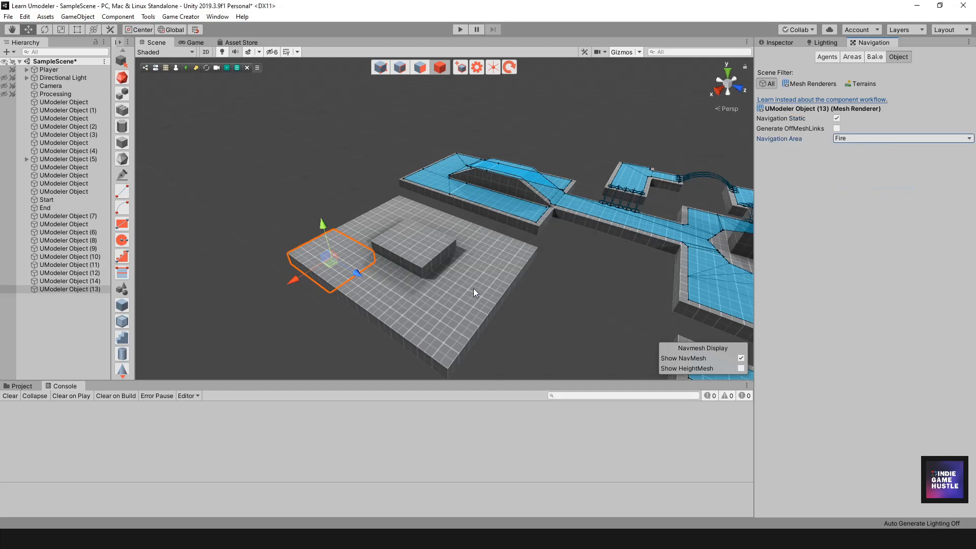
Mark the middle floor block on the edge opposite the Fire block as Navigation Static, including children, and assign it the Mud area
alt+drag(468, 274, 450, 282)
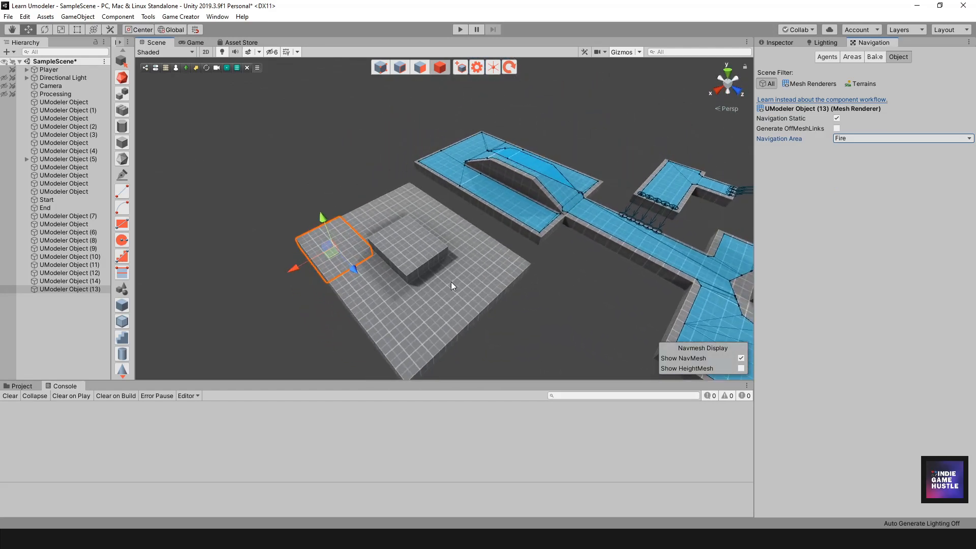
click(451, 282)
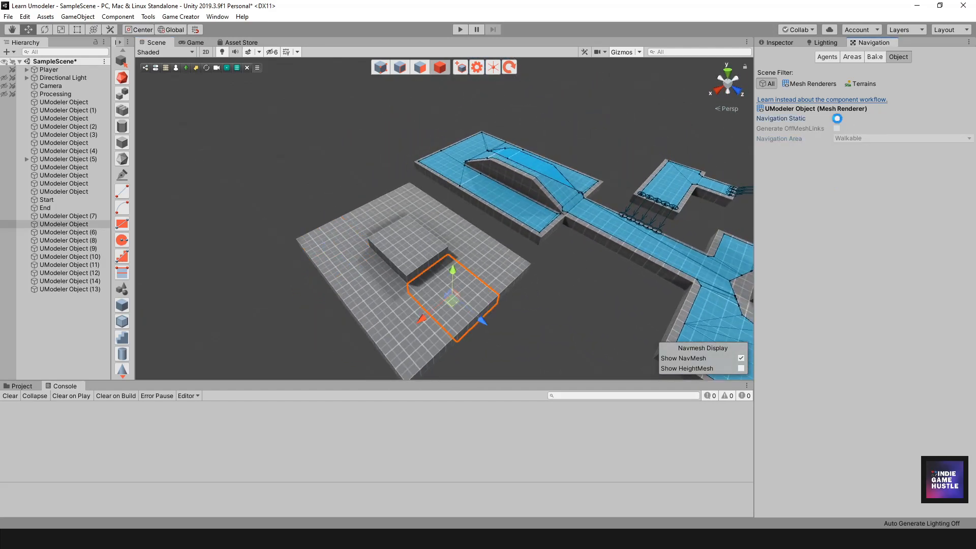
click(838, 118)
click(450, 292)
click(849, 138)
click(864, 195)
click(450, 291)
Mark the six remaining floor blocks around the raised centre block as Navigation Static, including children
click(392, 334)
shift+click(377, 277)
shift+click(385, 208)
shift+click(420, 208)
shift+click(437, 222)
shift+click(479, 246)
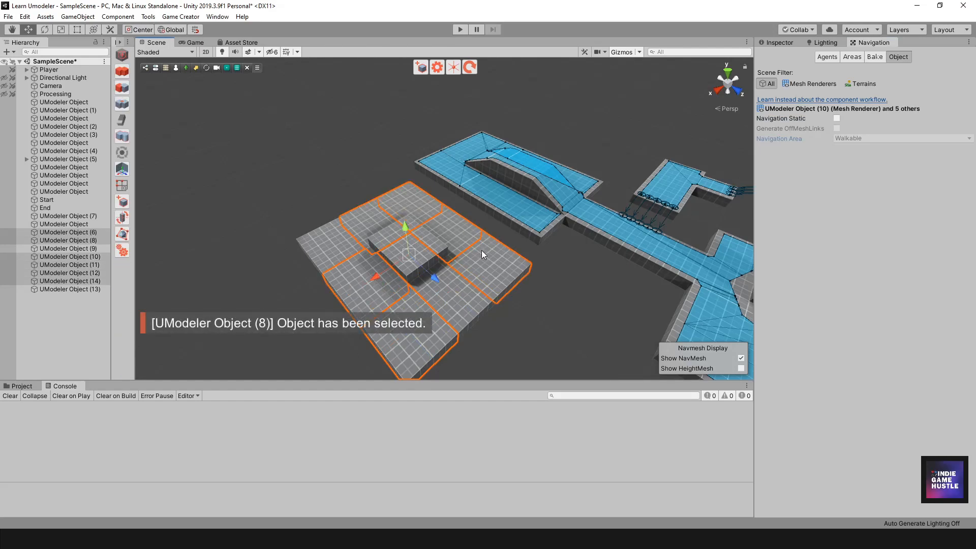
click(837, 118)
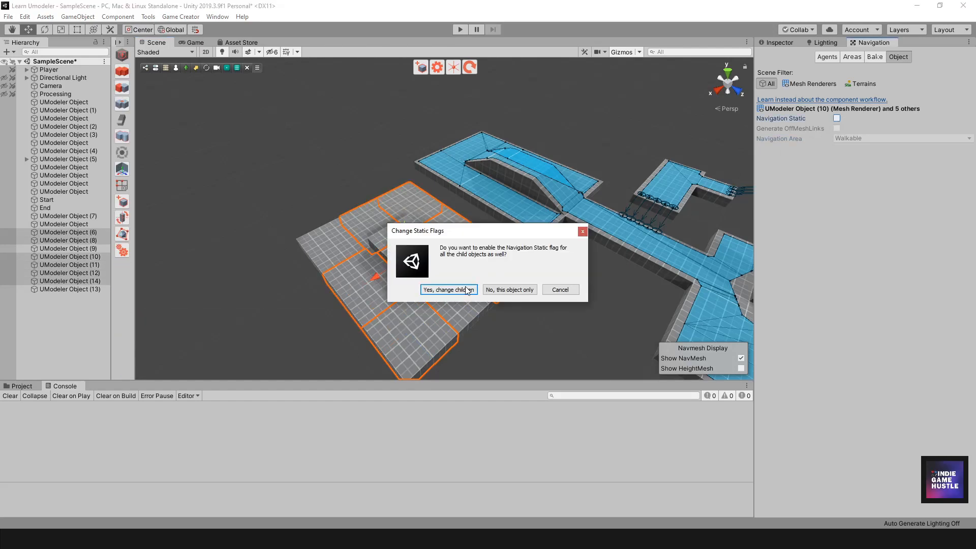
click(449, 290)
Mark the raised centre block as Navigation Static and assign it the Not Walkable area, including children for both
click(339, 159)
alt+drag(338, 158, 389, 178)
alt+drag(411, 229, 417, 249)
click(417, 248)
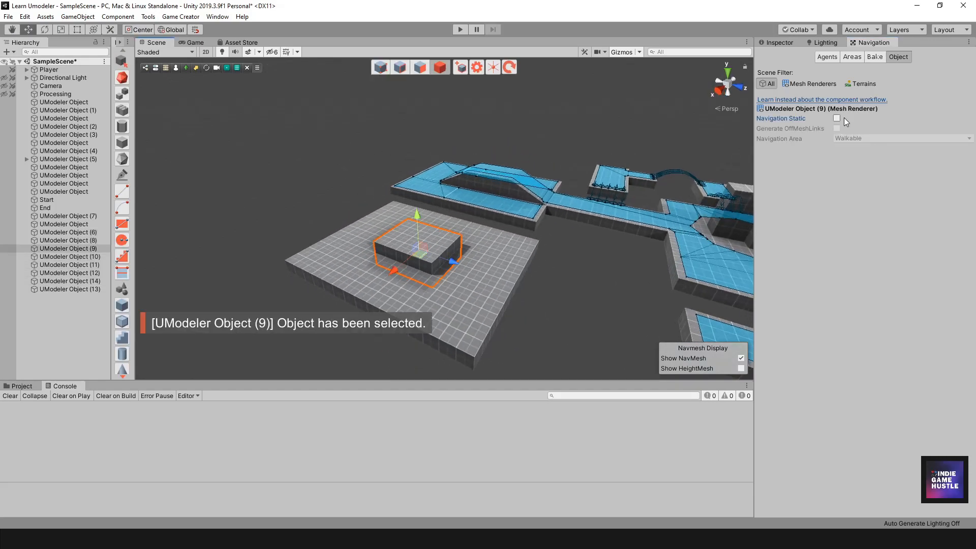
click(836, 119)
click(449, 290)
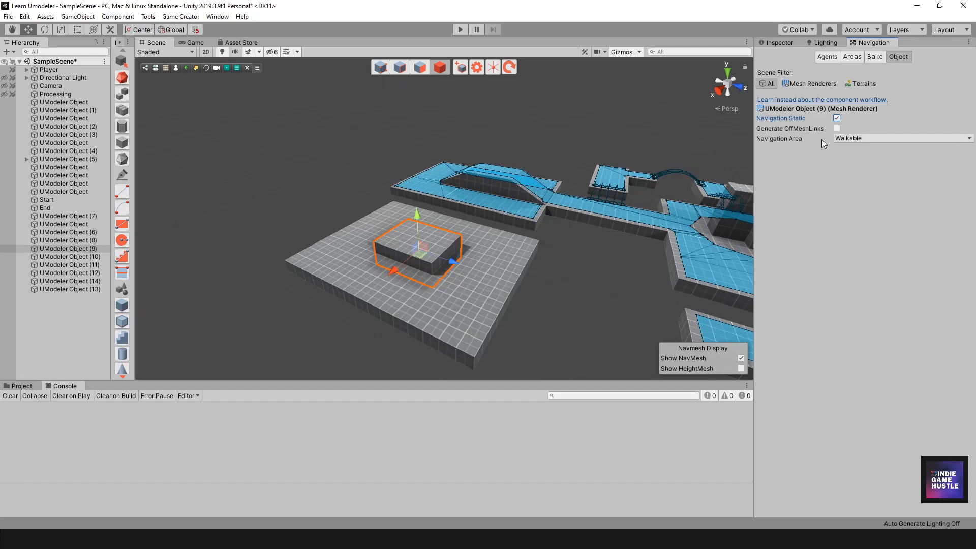
click(846, 138)
click(863, 162)
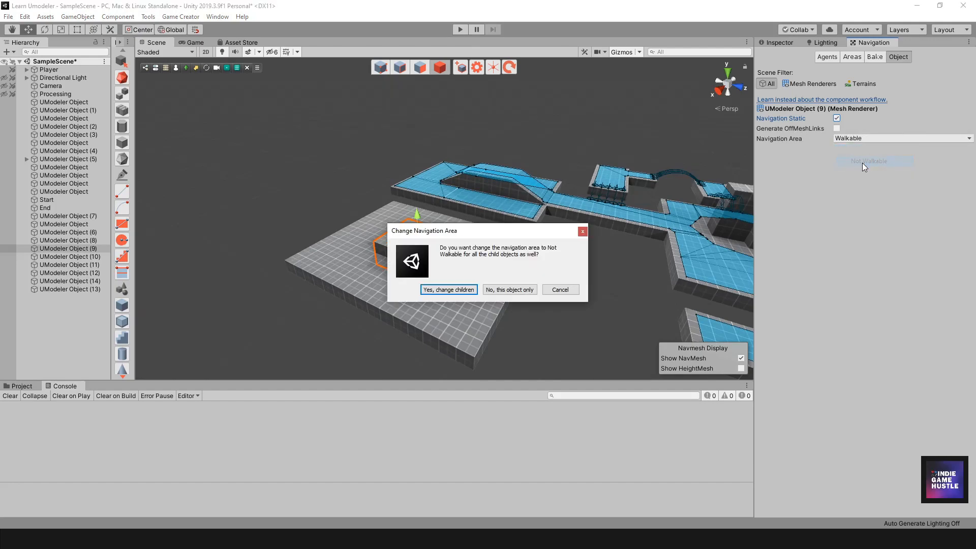
click(448, 290)
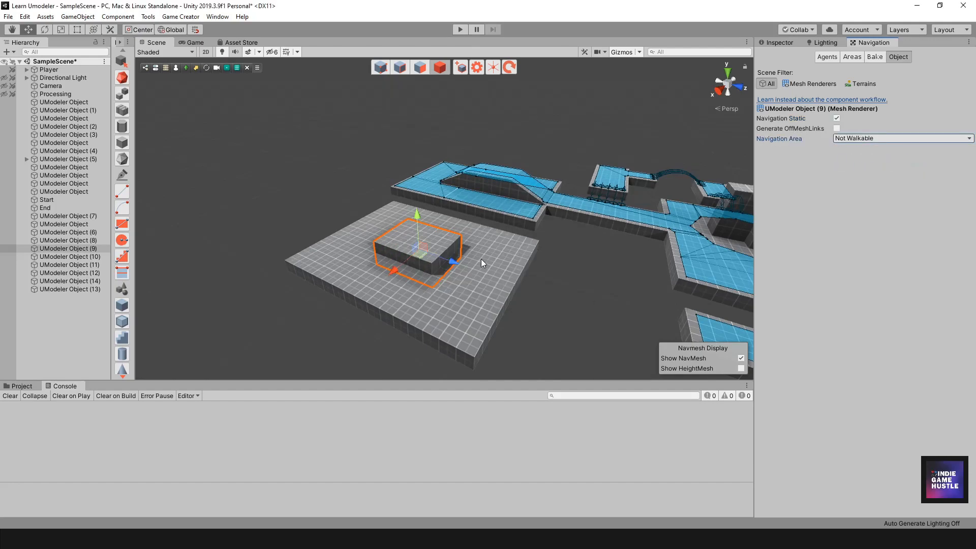
Bake the navigation mesh with the test platform included
click(872, 56)
alt+drag(580, 304, 457, 226)
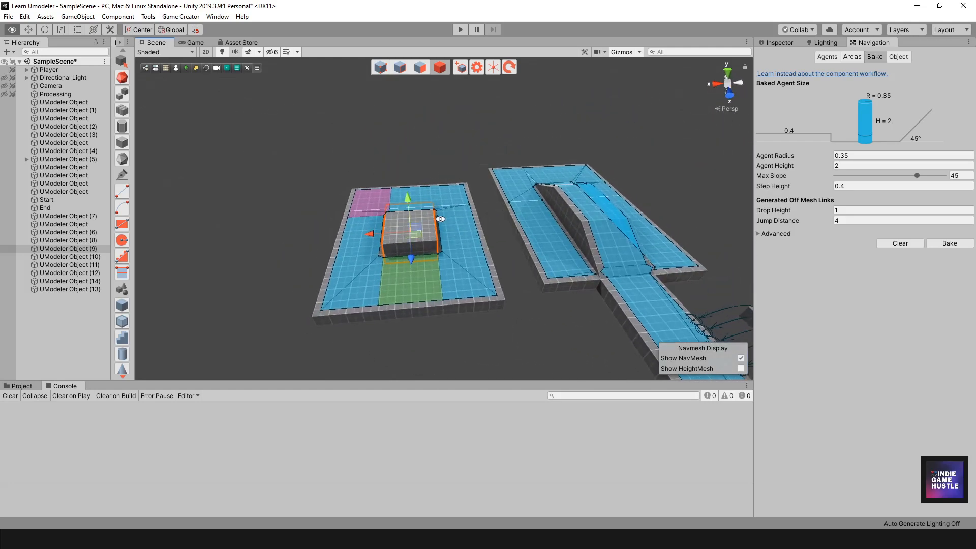
Try to move all of the test platform's blocks together and undo the move
drag(248, 140, 492, 329)
alt+drag(415, 319, 483, 254)
alt+drag(403, 268, 520, 258)
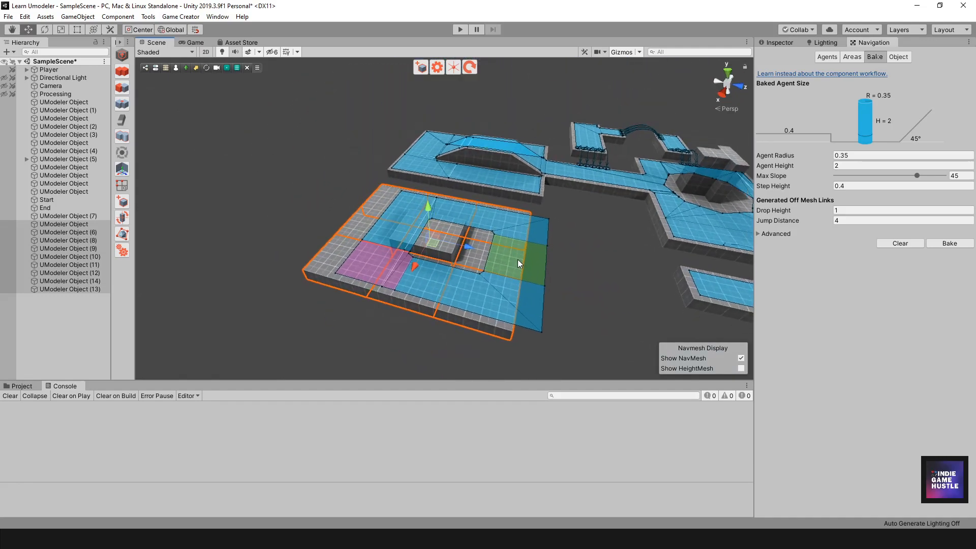
key(ctrl+z)
Bake the navigation mesh again and examine the Fire and Mud areas around the raised block
alt+drag(599, 238, 555, 210)
click(380, 105)
scroll(454, 226, down, 3)
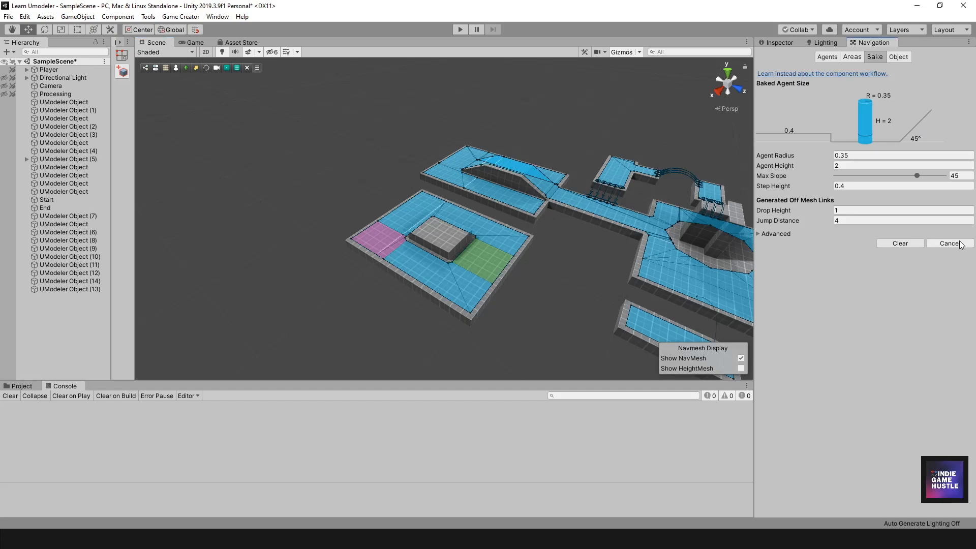
alt+drag(399, 263, 370, 253)
scroll(429, 234, up, 10)
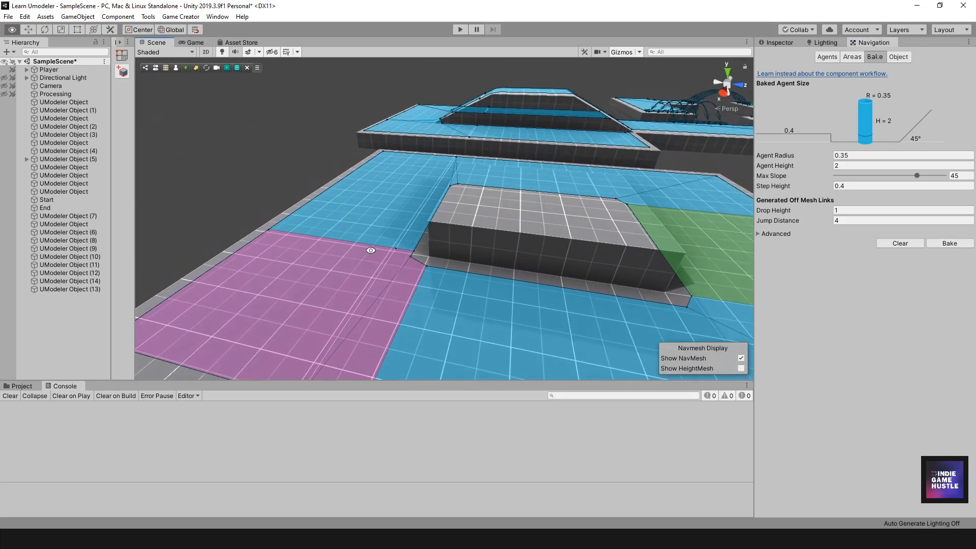
alt+scroll(367, 248, down, 8)
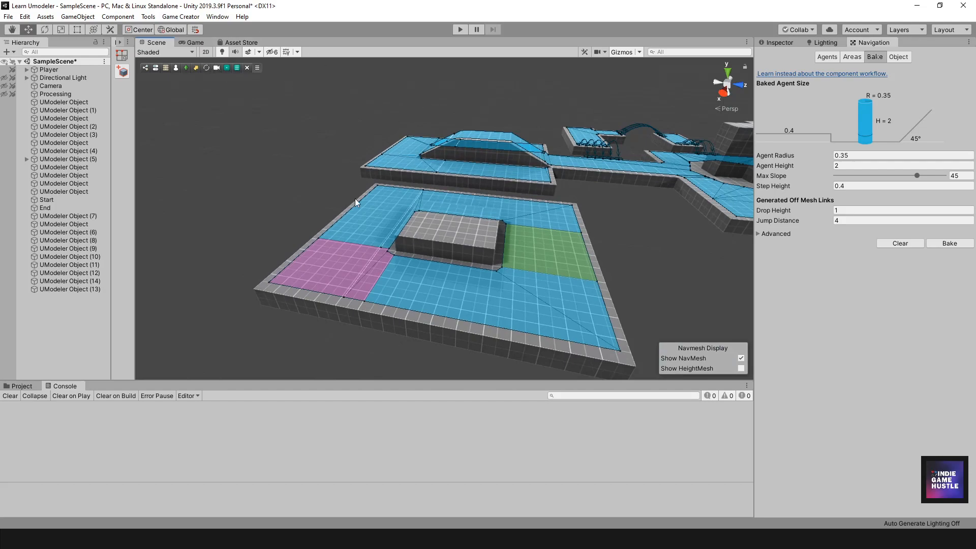
Move the Player onto the test platform's walkable floor, on the side of the raised block between the Fire and Mud areas
click(328, 296)
click(422, 321)
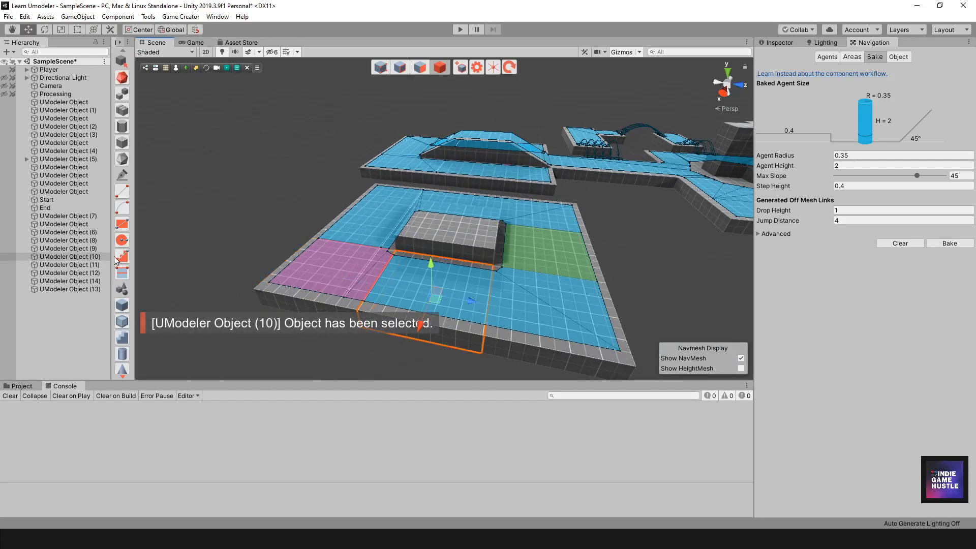
click(54, 71)
scroll(527, 218, down, 8)
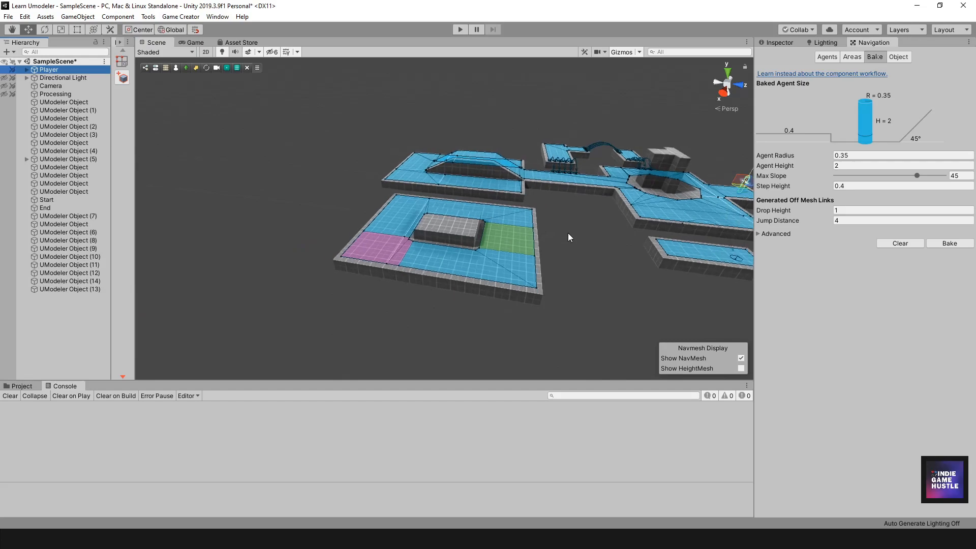
alt+drag(601, 221, 337, 281)
key(f)
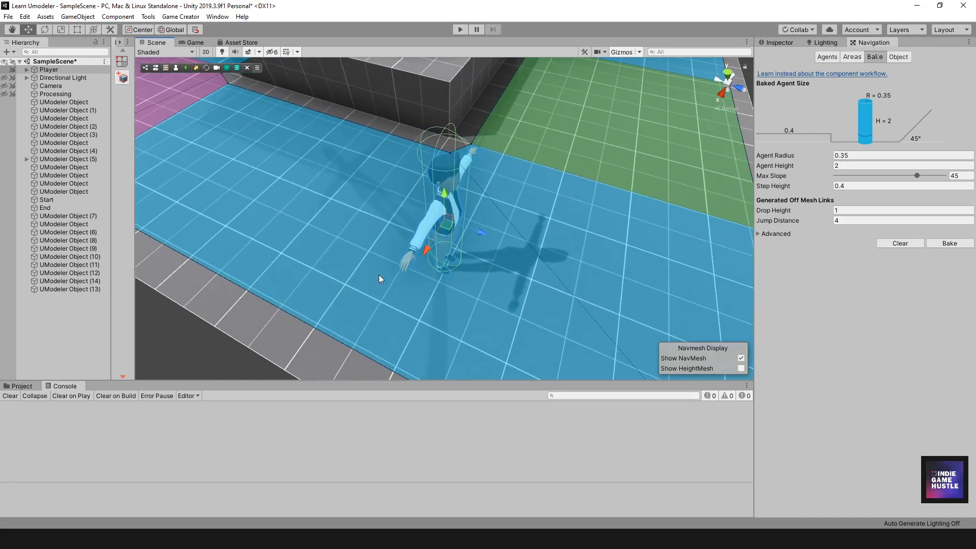
alt+drag(393, 268, 479, 315)
alt+drag(414, 305, 183, 277)
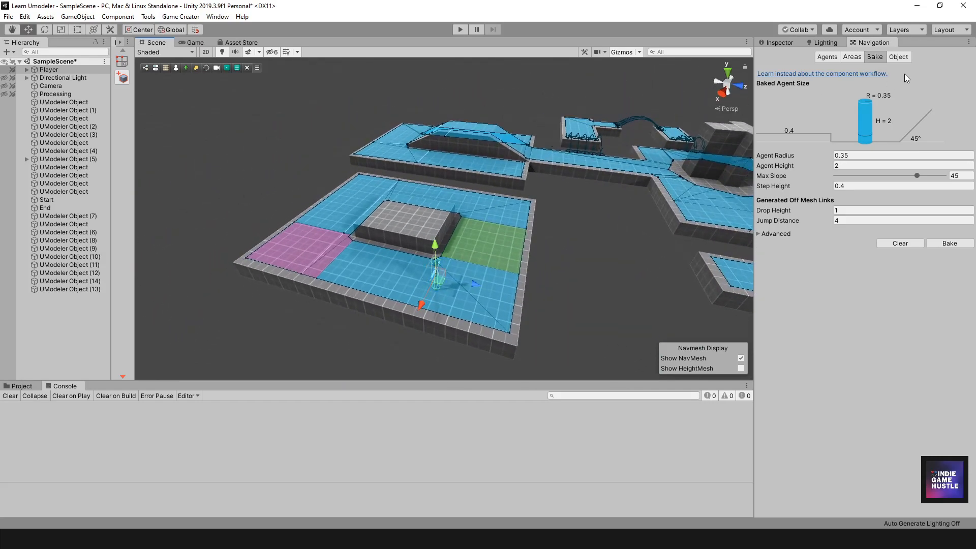
Run the scene briefly and align the Camera with an elevated scene view showing the whole test platform
click(462, 29)
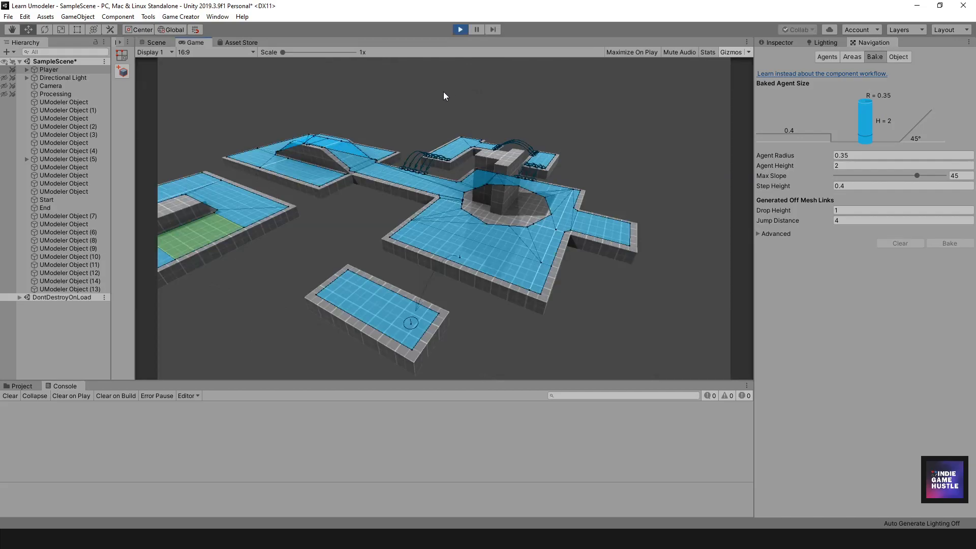
click(456, 29)
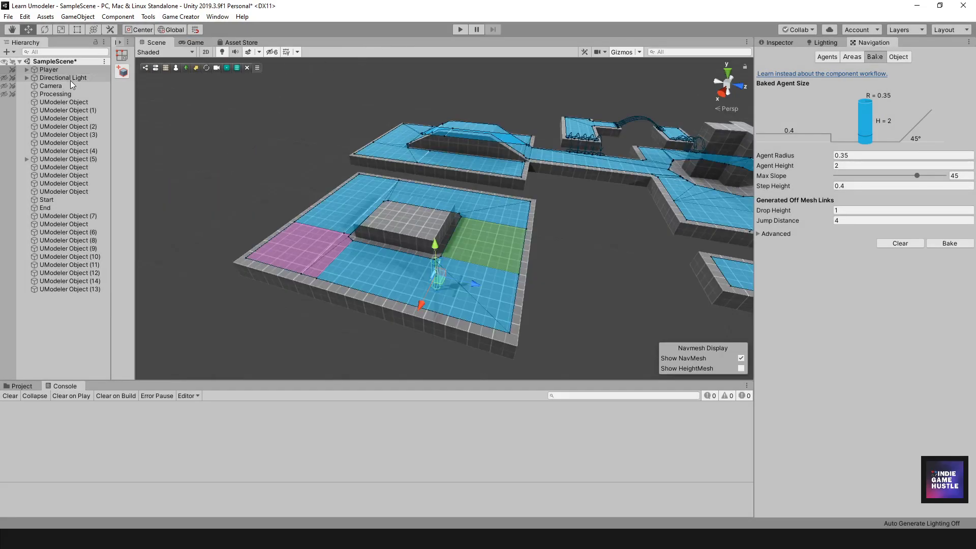
click(62, 86)
alt+drag(540, 191, 405, 202)
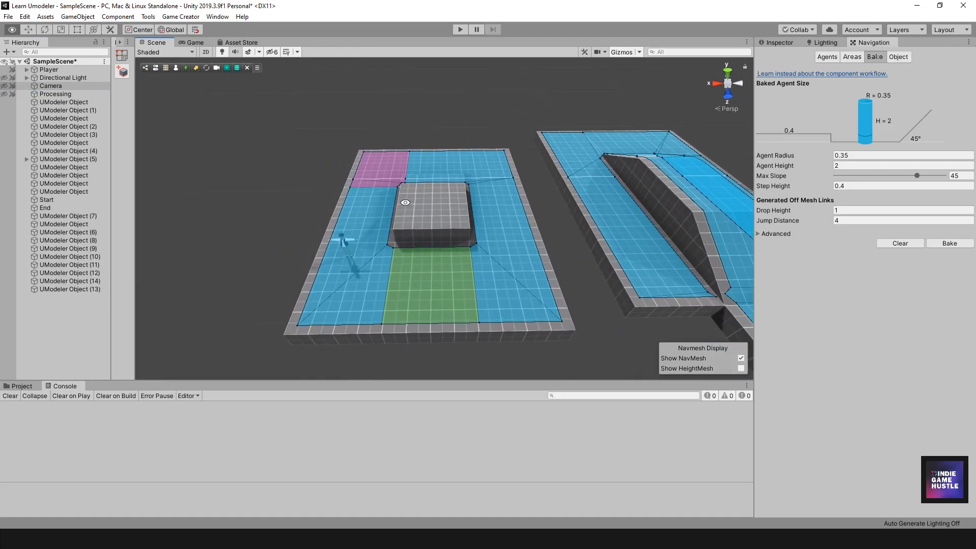
click(58, 87)
click(77, 16)
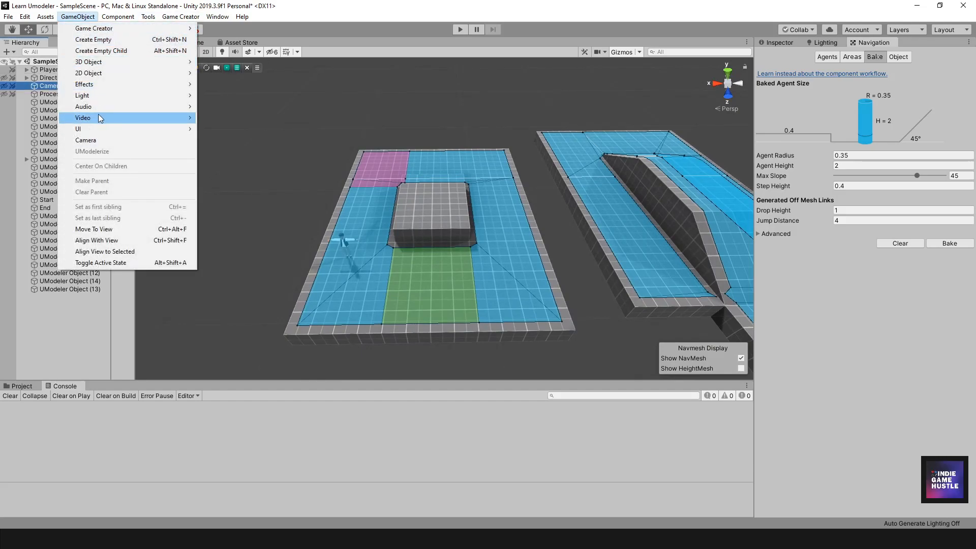
click(108, 241)
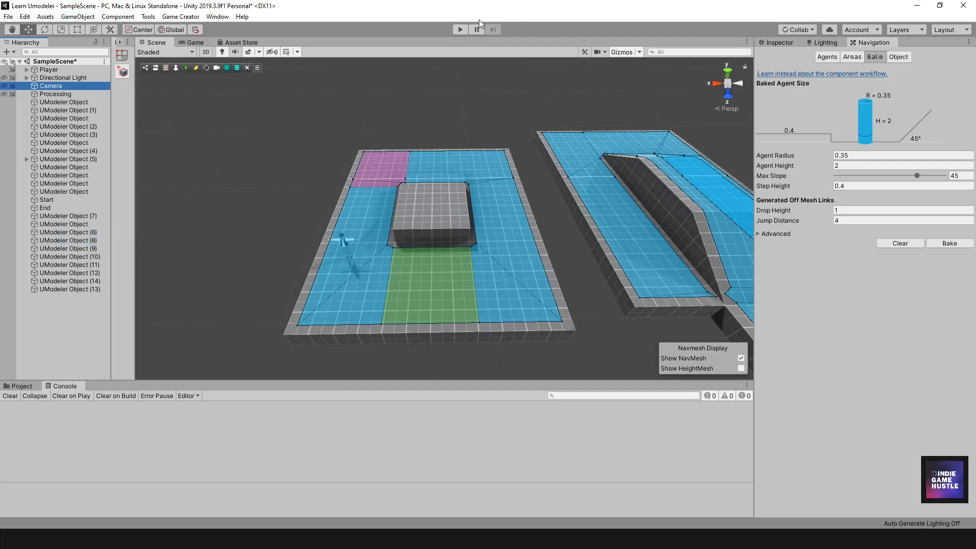
Play the scene and send the Player to the walkable floor just past the Fire area and back
click(196, 42)
click(463, 30)
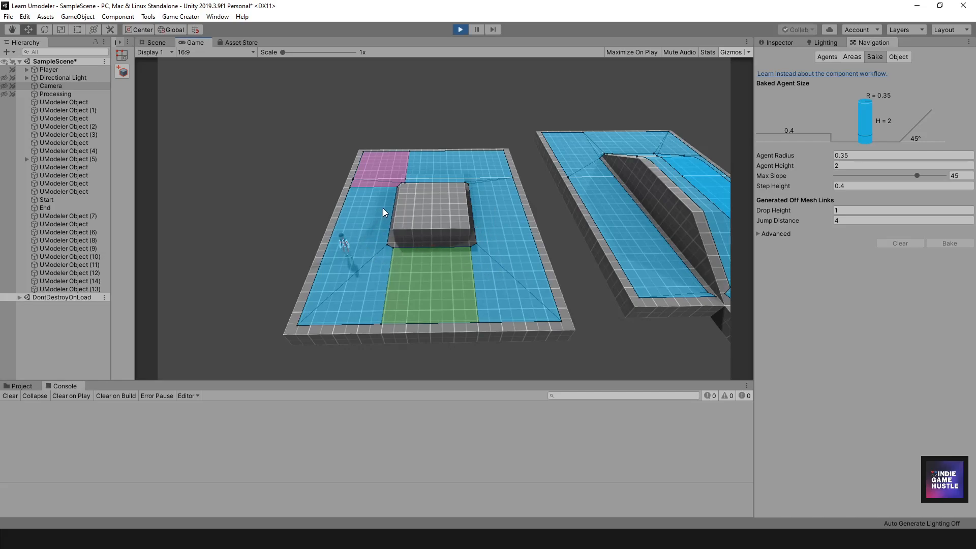
click(419, 166)
click(371, 216)
Review the costs of the Fire and Mud navigation areas while the scene is running
click(849, 57)
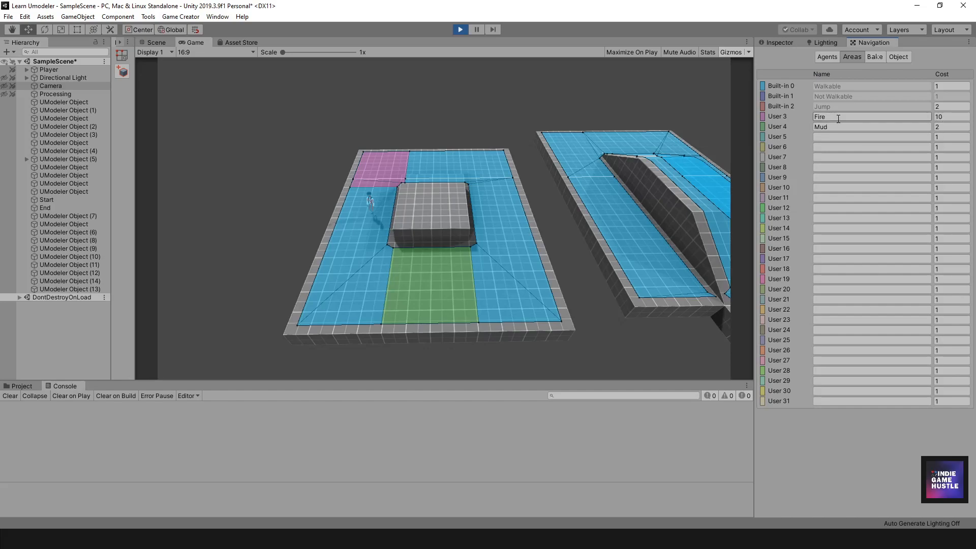
click(941, 120)
click(903, 136)
Send the Player back and forth between opposite sides of the raised block to compare its routes, and stop the scene
click(476, 185)
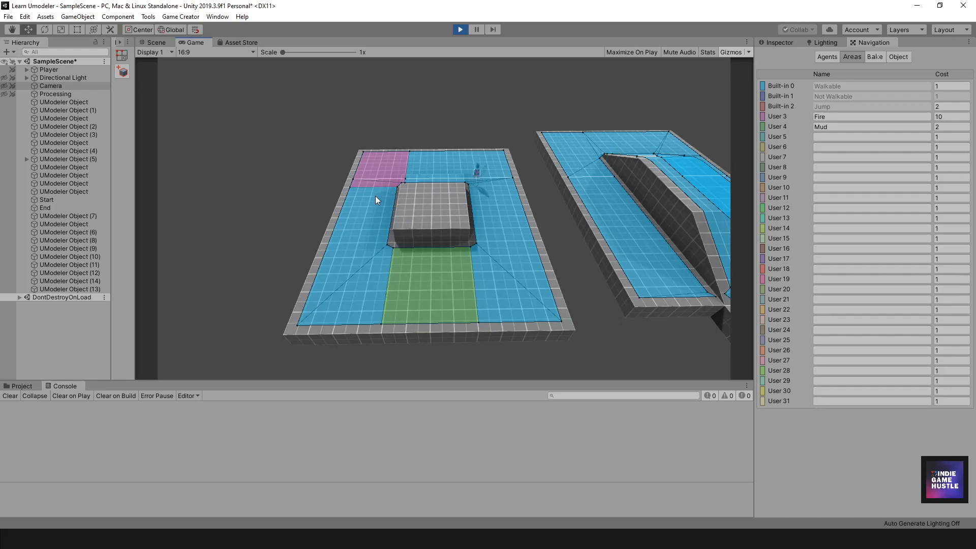
click(384, 209)
click(489, 237)
click(394, 193)
click(458, 30)
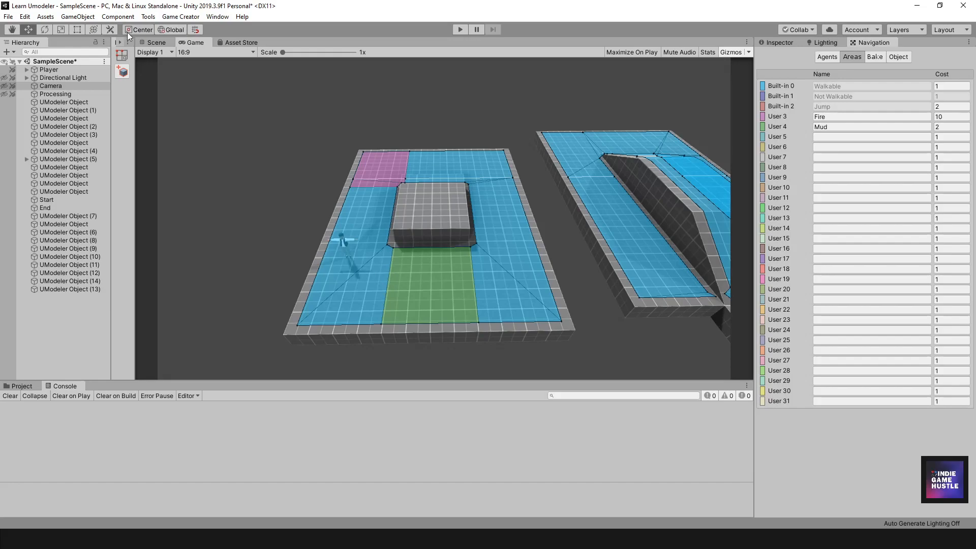
Examine the baked navigation mesh across the whole level and the test platform in the Scene view
click(154, 43)
scroll(453, 234, down, 3)
alt+drag(606, 290, 477, 265)
middle_drag(477, 265, 451, 172)
alt+drag(451, 173, 606, 188)
middle_drag(515, 188, 534, 229)
scroll(534, 229, down, 3)
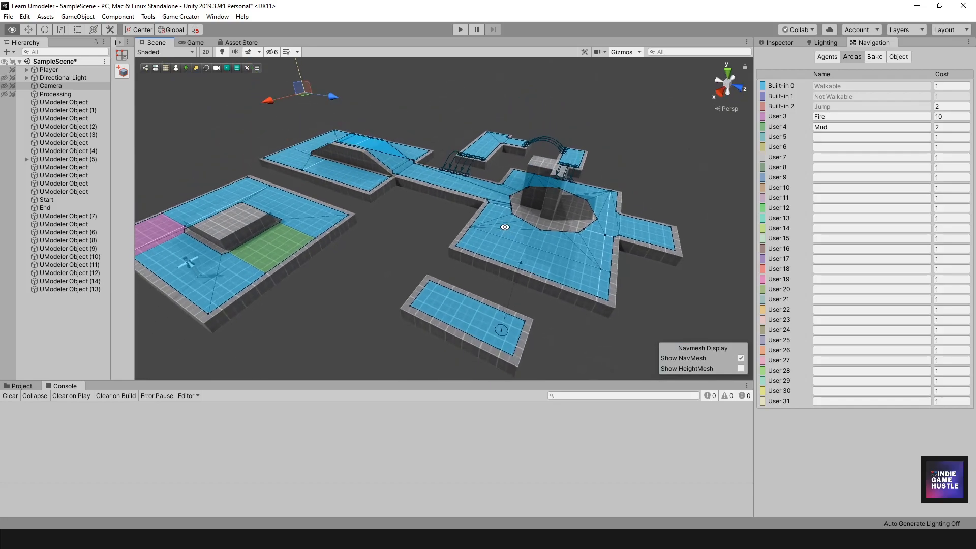
mouse_move(477, 224)
alt+mouse_down()
mouse_move(474, 237)
mouse_move(580, 227)
mouse_move(448, 240)
mouse_move(460, 230)
alt+mouse_up()
scroll(457, 231, up, 3)
middle_drag(459, 229, 429, 237)
alt+drag(427, 236, 448, 226)
alt+drag(388, 236, 462, 246)
middle_drag(462, 246, 395, 234)
scroll(375, 207, down, 2)
alt+drag(395, 234, 500, 240)
alt+drag(564, 270, 503, 251)
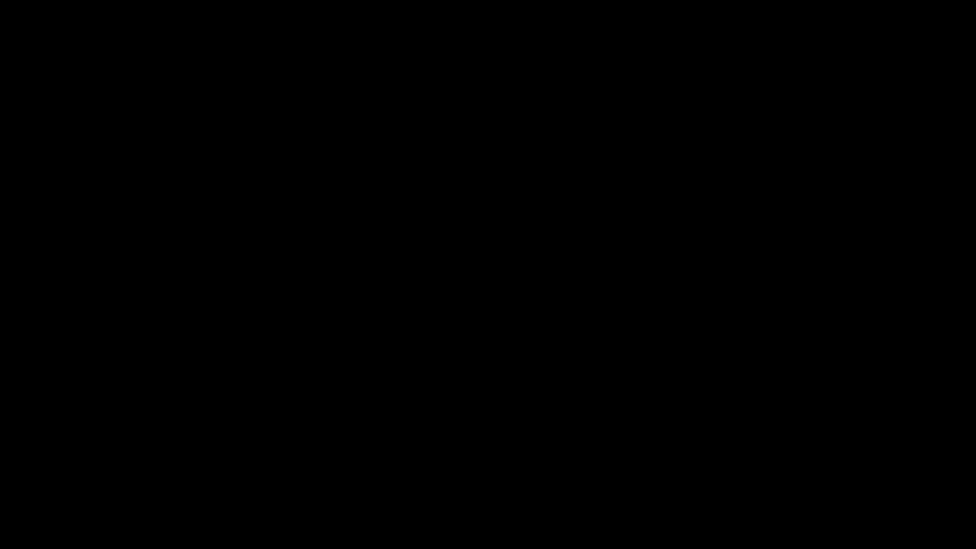